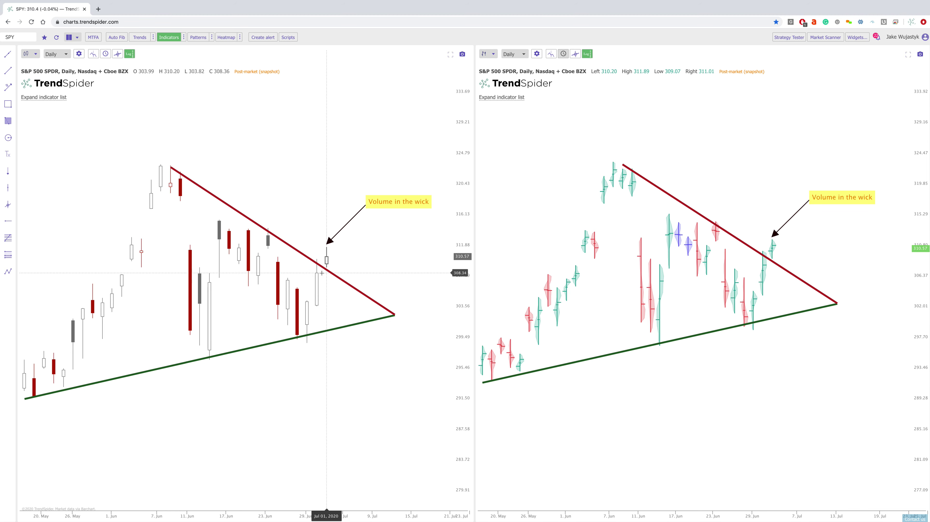
# Nudge the black arrow and the "Volume in the wick" label slightly downward on the SPY candlestick chart
pyautogui.moveTo(340, 231); pyautogui.dragTo(340, 232)
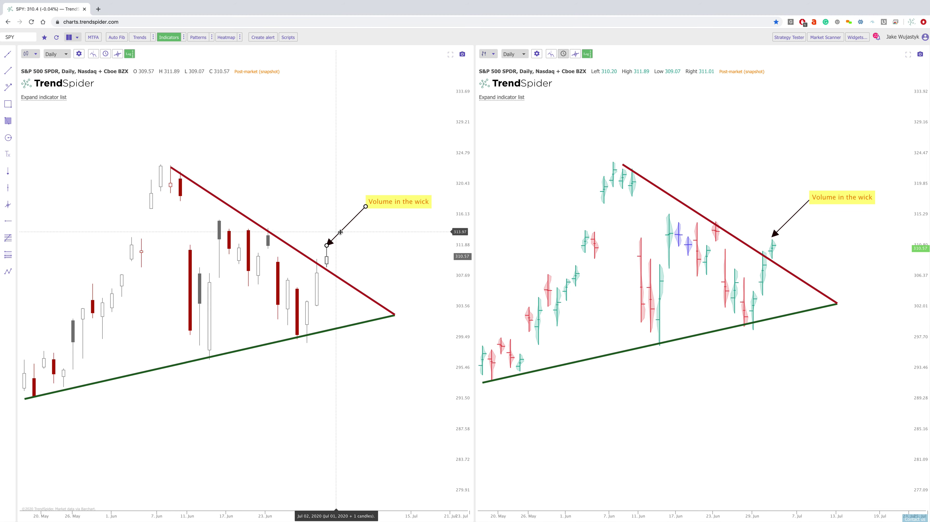
pyautogui.moveTo(380, 204); pyautogui.dragTo(380, 206)
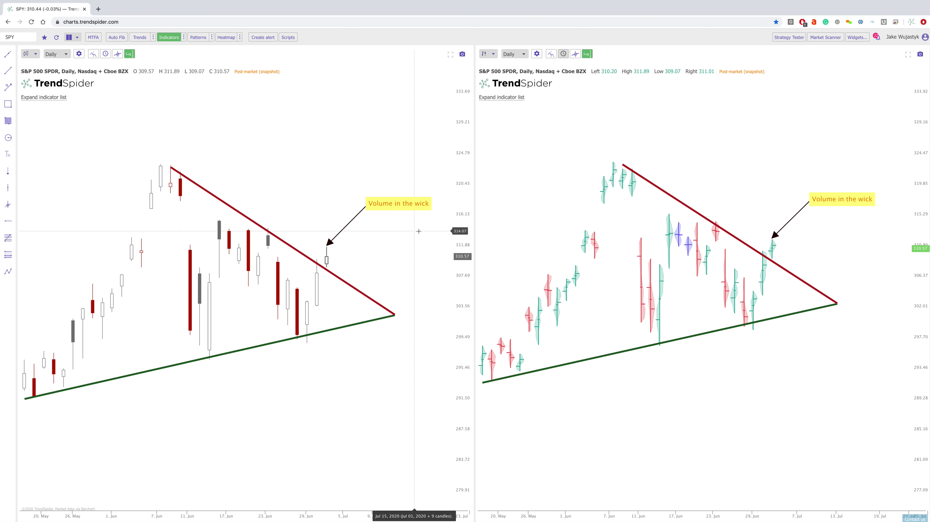
# Switch both charts to SPOT (Spotify Technology S.A.)
pyautogui.click(24, 38)
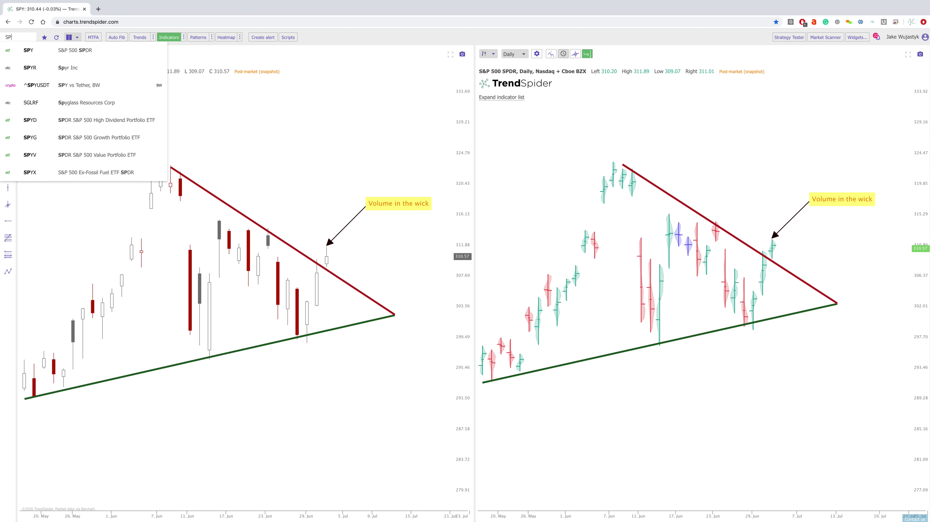
pyautogui.press('BackSpace')
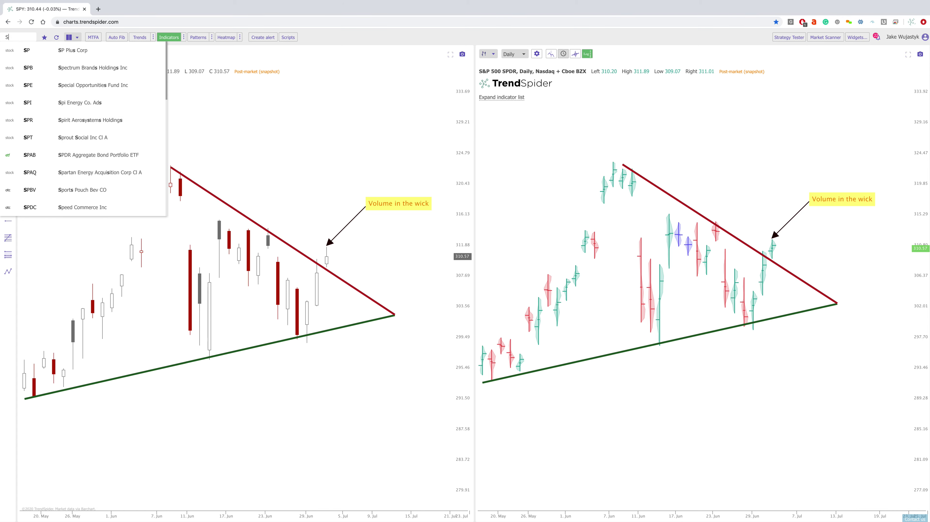
pyautogui.write('OT')
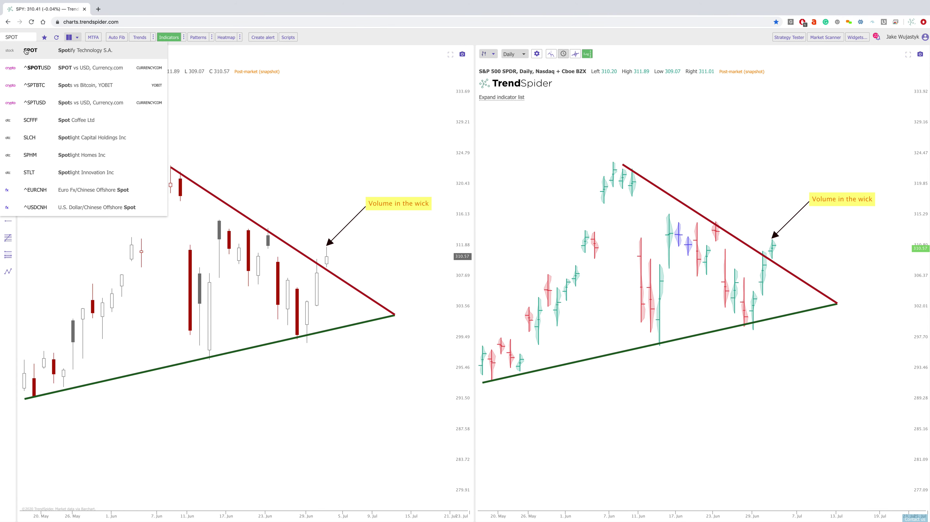
pyautogui.click(25, 50)
pyautogui.scroll(-5, 302, 180)
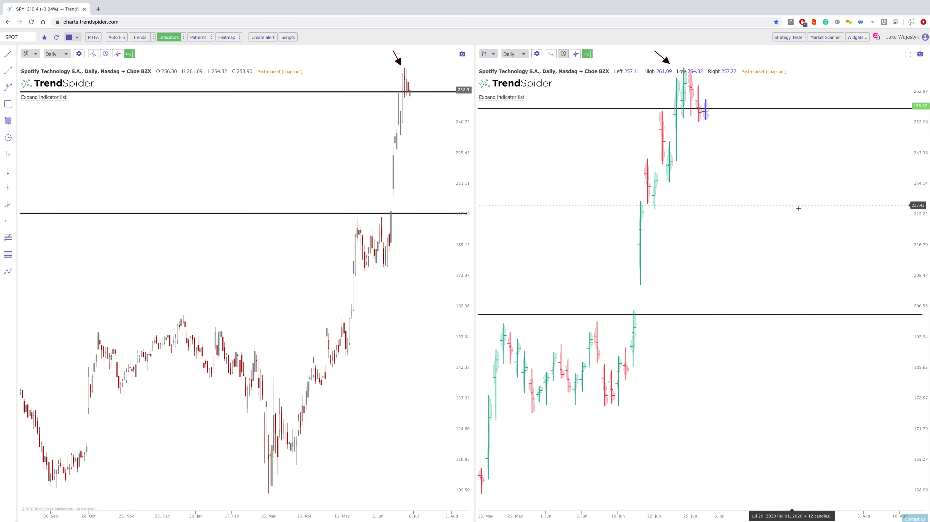
pyautogui.scroll(-4, 926, 174)
pyautogui.scroll(-3, 402, 249)
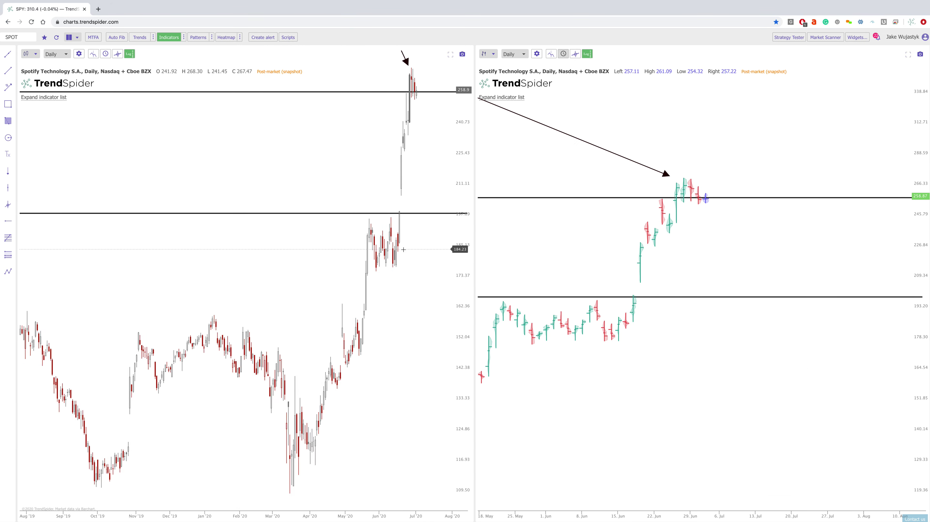
# Load SHOP (Shopify Inc) in both charts and delete the two short green segments beside the latest candles
pyautogui.write('SHOP')
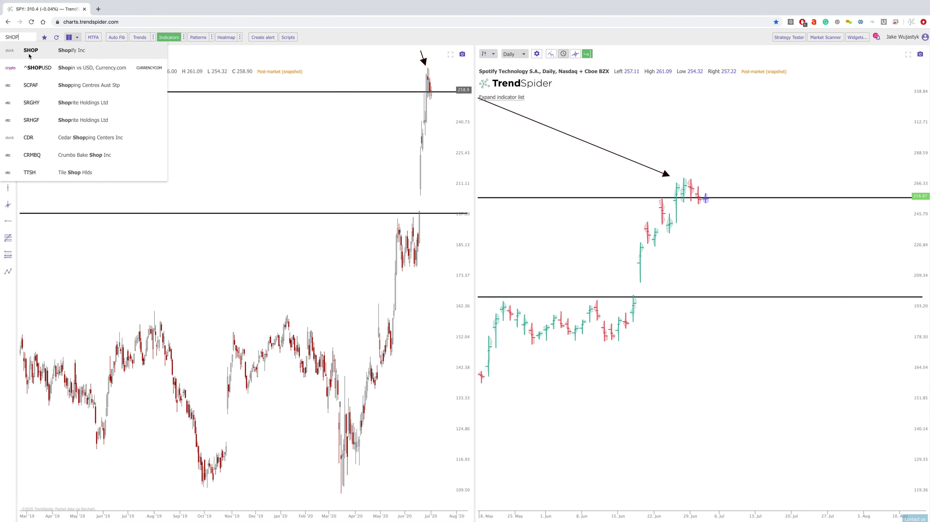
pyautogui.click(29, 56)
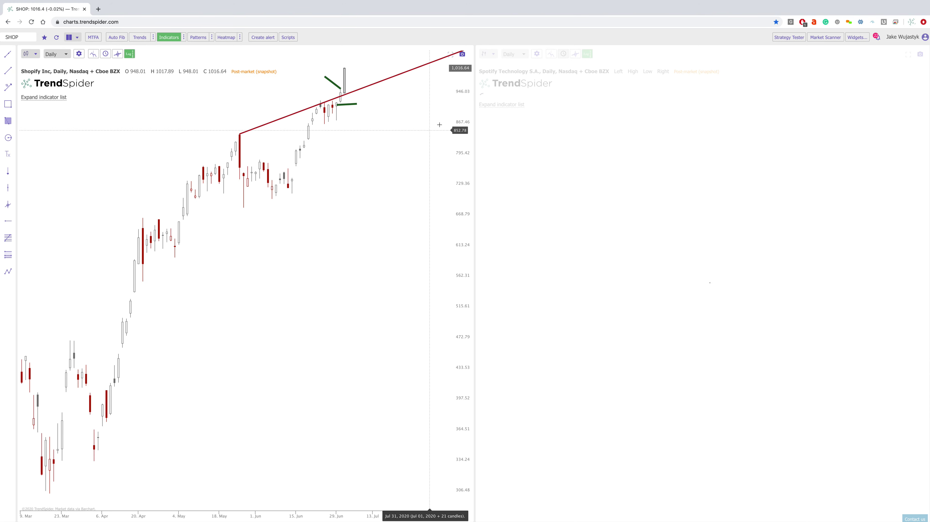
pyautogui.moveTo(376, 159); pyautogui.dragTo(434, 275)
pyautogui.scroll(3, 343, 289)
pyautogui.press('Delete')
pyautogui.press('Delete')
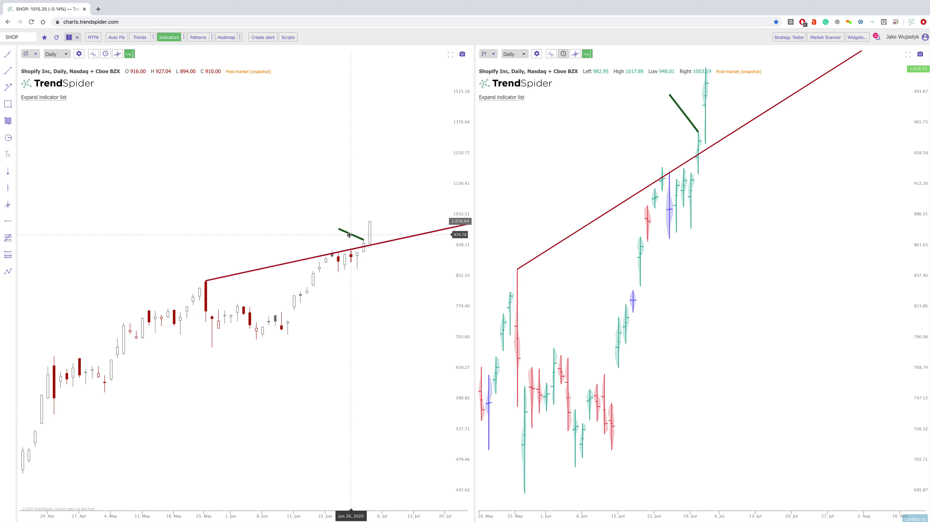
pyautogui.scroll(5, 466, 259)
pyautogui.scroll(2, 321, 272)
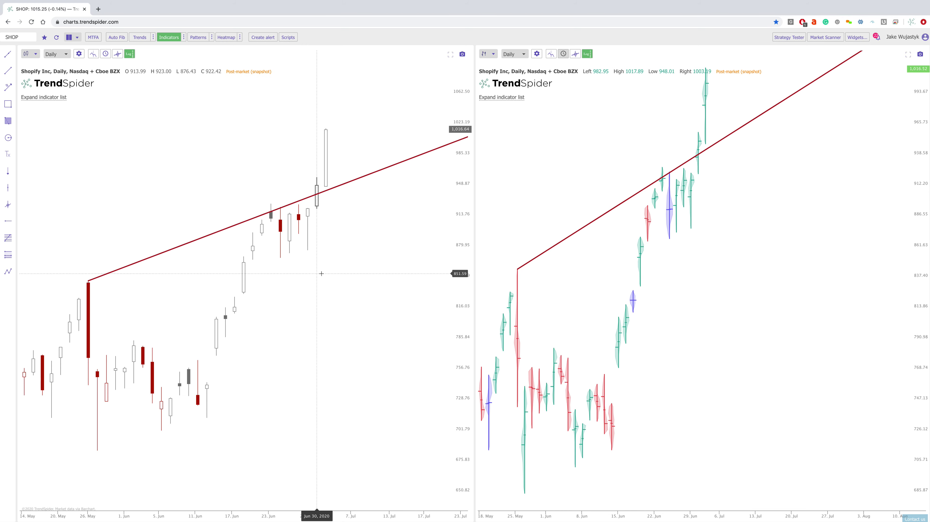
# Draw a short downward-sloping line segment ending at the high of the June 30 candle on the SHOP candlestick chart
pyautogui.scroll(-1, 923, 199)
pyautogui.moveTo(922, 199); pyautogui.dragTo(805, 248)
pyautogui.scroll(5, 804, 256)
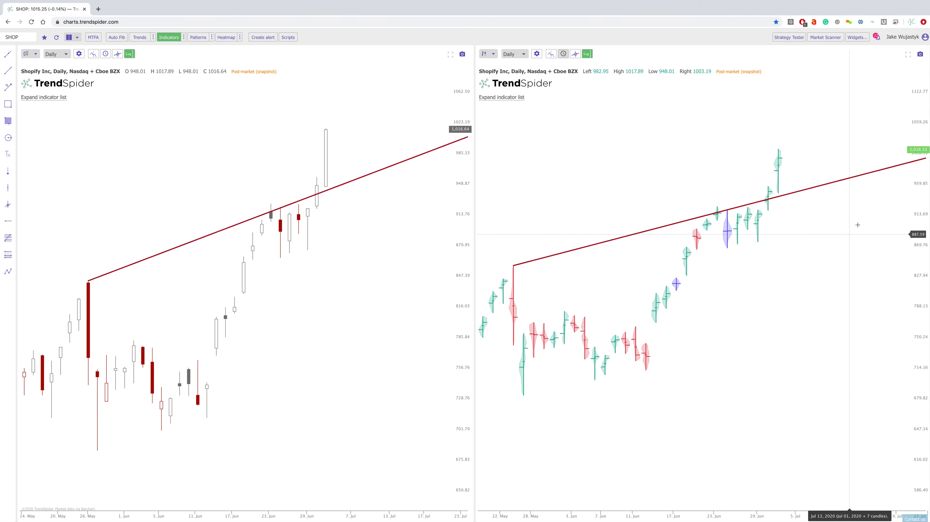
pyautogui.scroll(2, 925, 219)
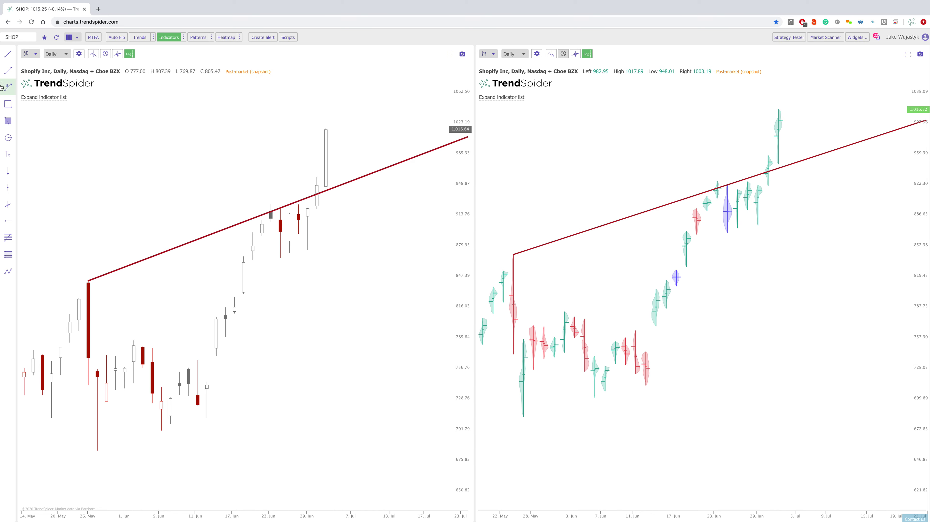
pyautogui.click(8, 70)
pyautogui.moveTo(289, 160); pyautogui.dragTo(318, 176)
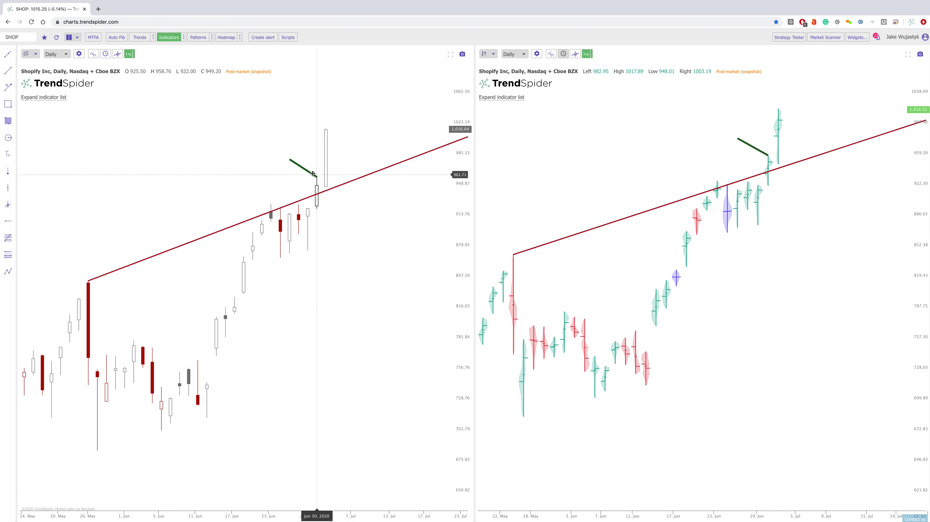
# Format the segment as a thinner black arrow and move it to point at the top of the July 1 candle
pyautogui.doubleClick(311, 172)
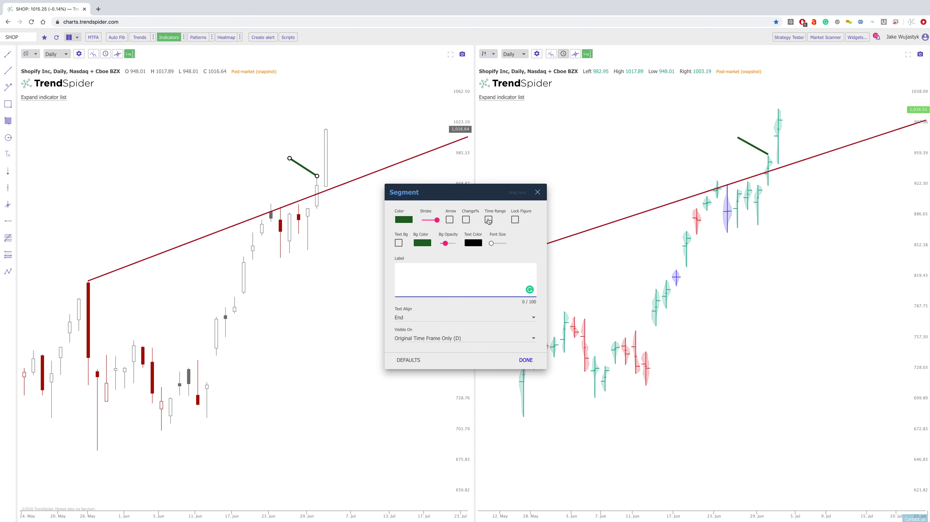
pyautogui.click(449, 220)
pyautogui.moveTo(437, 220); pyautogui.dragTo(427, 222)
pyautogui.click(405, 224)
pyautogui.click(399, 227)
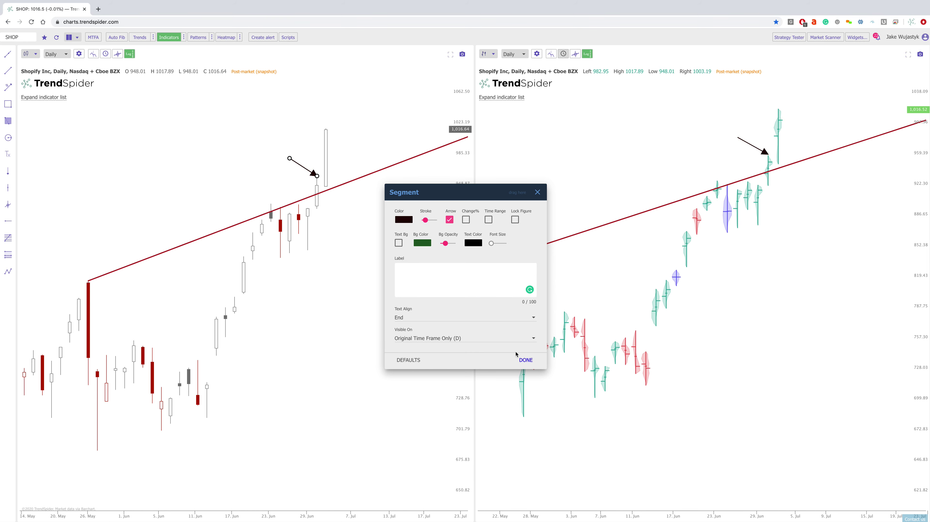
pyautogui.click(525, 360)
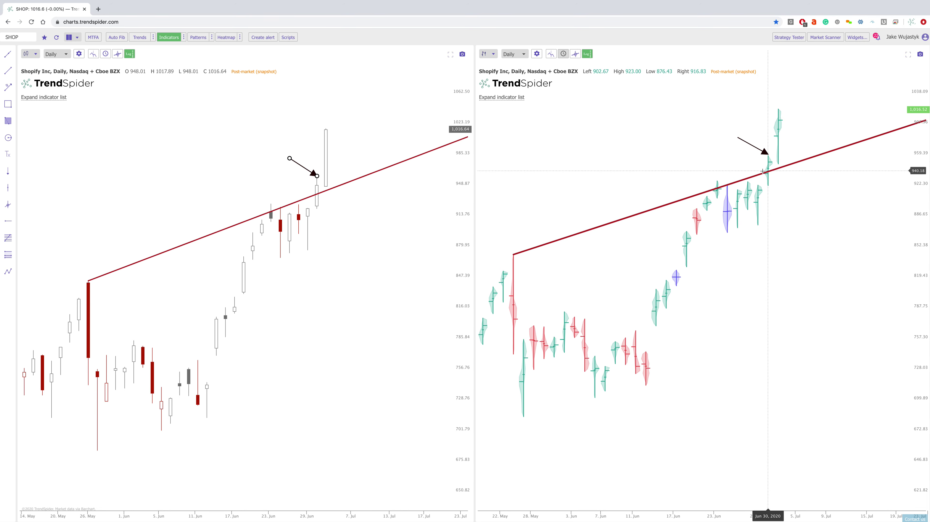
pyautogui.click(374, 177)
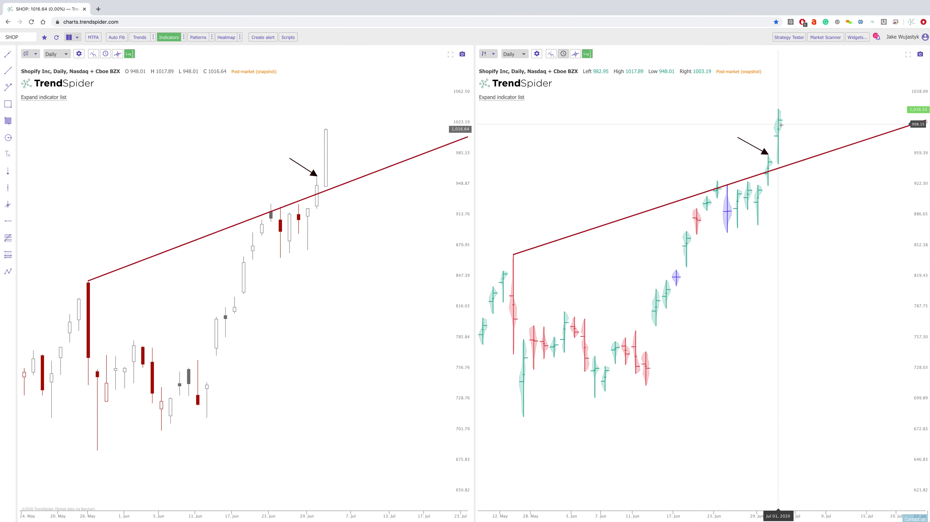
pyautogui.moveTo(751, 145); pyautogui.dragTo(761, 99)
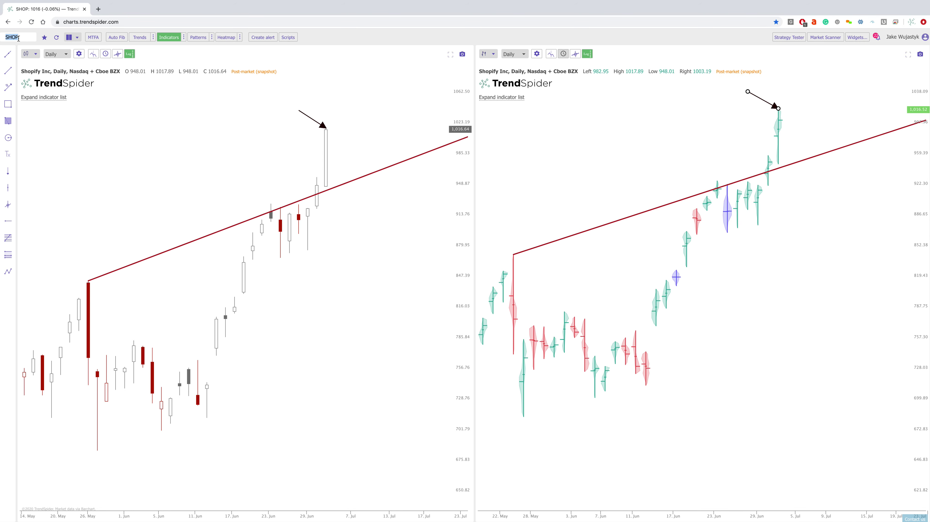
# Load QQQ in both charts and delete the green trendline running above the candles
pyautogui.write('QQQ')
pyautogui.press('Return')
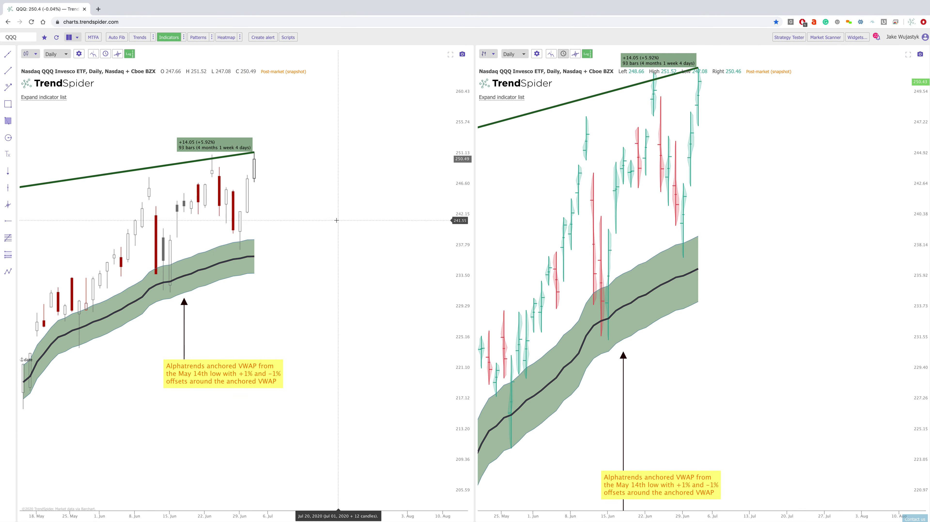
pyautogui.scroll(-3, 337, 221)
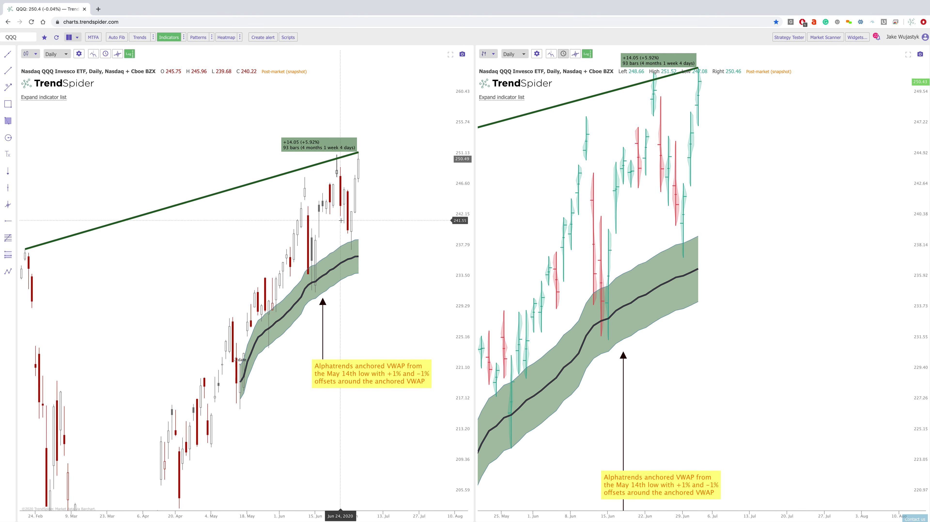
pyautogui.doubleClick(348, 157)
pyautogui.moveTo(469, 133); pyautogui.dragTo(468, 158)
pyautogui.moveTo(419, 192); pyautogui.dragTo(415, 131)
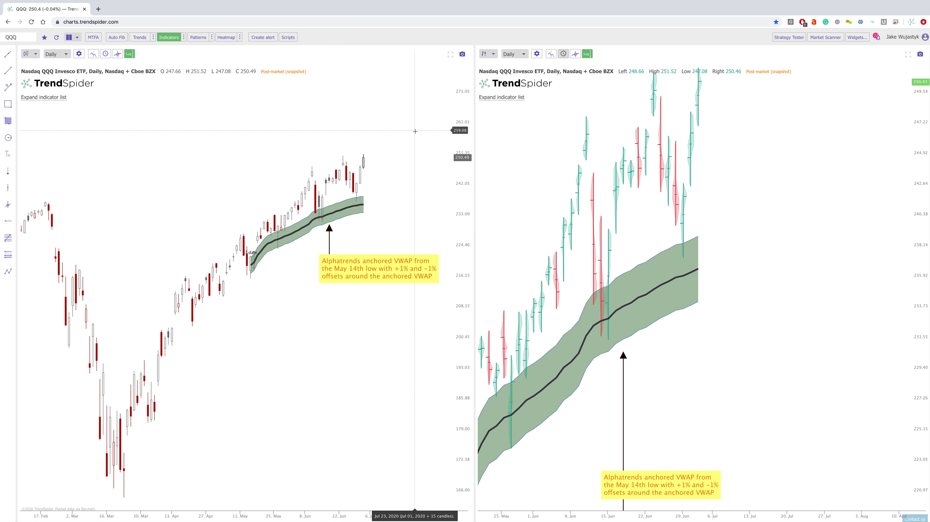
# Move the "Alphatrends anchored VWAP" note on the QQQ candlestick chart so it is centred beneath its arrow
pyautogui.scroll(5, 415, 131)
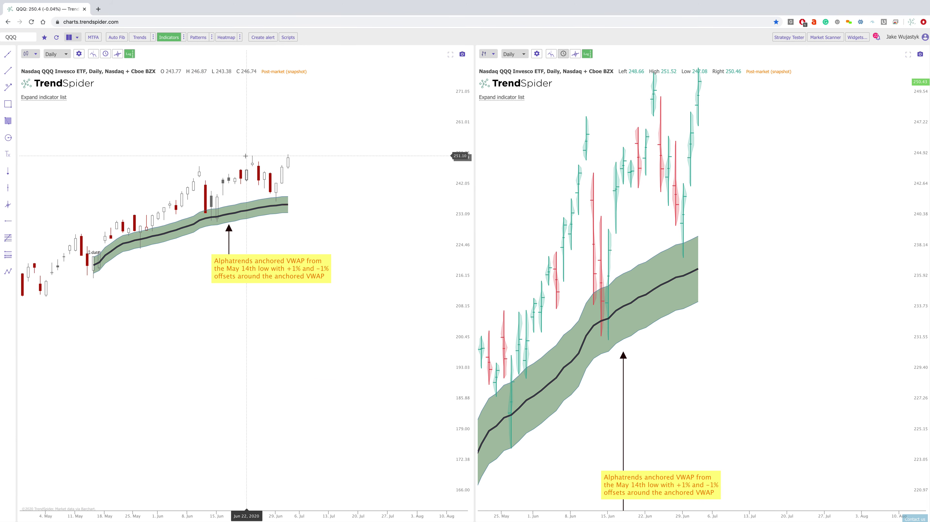
pyautogui.moveTo(459, 185); pyautogui.dragTo(459, 160)
pyautogui.moveTo(349, 183); pyautogui.dragTo(410, 251)
pyautogui.scroll(3, 359, 237)
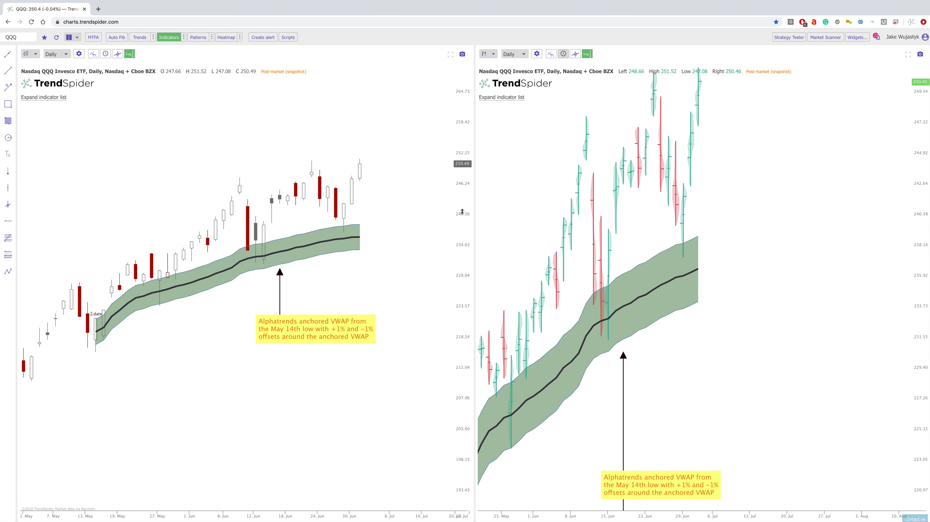
pyautogui.scroll(3, 382, 259)
pyautogui.moveTo(260, 325); pyautogui.dragTo(323, 307)
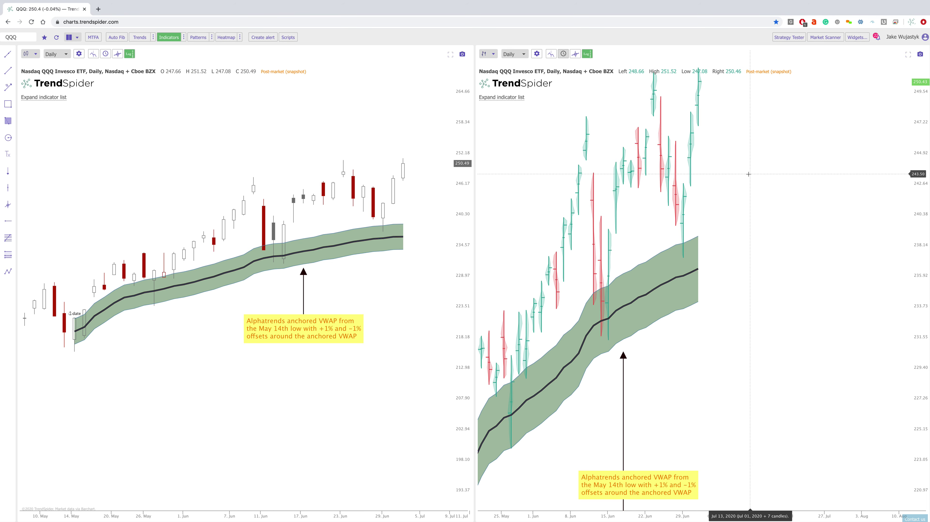
# Examine the QQQ raindrop candles from mid-May to July 1 against the anchored VWAP band
pyautogui.moveTo(921, 154); pyautogui.dragTo(918, 169)
pyautogui.moveTo(714, 214); pyautogui.dragTo(839, 199)
pyautogui.scroll(3, 838, 200)
pyautogui.scroll(-2, 838, 200)
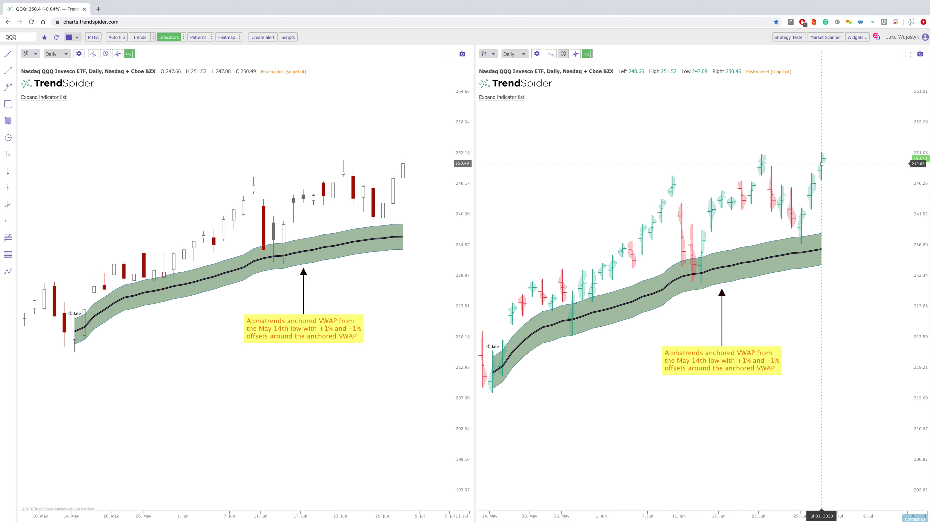
pyautogui.moveTo(799, 163); pyautogui.dragTo(831, 164)
pyautogui.scroll(2, 830, 164)
pyautogui.scroll(-1, 831, 163)
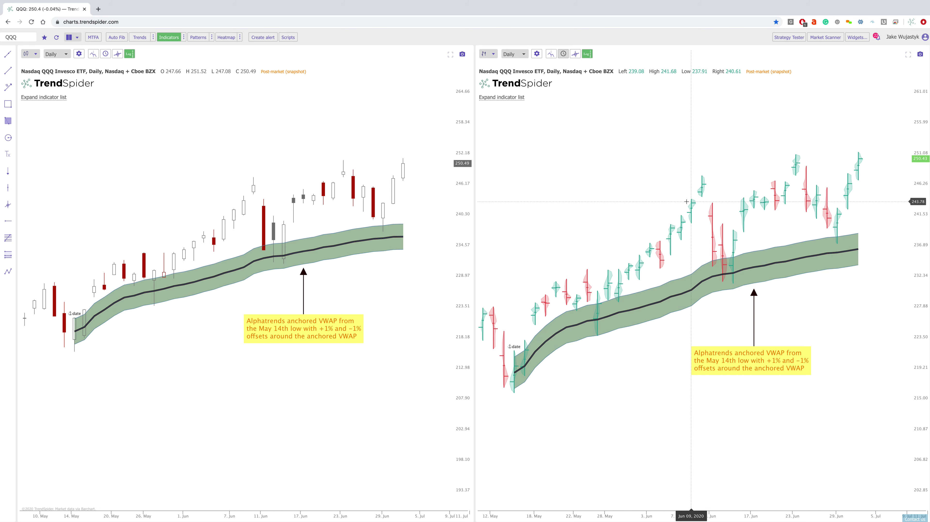
# Mark the early-June rally on the QQQ raindrop chart with a rectangle, and delete that rectangle
pyautogui.click(10, 111)
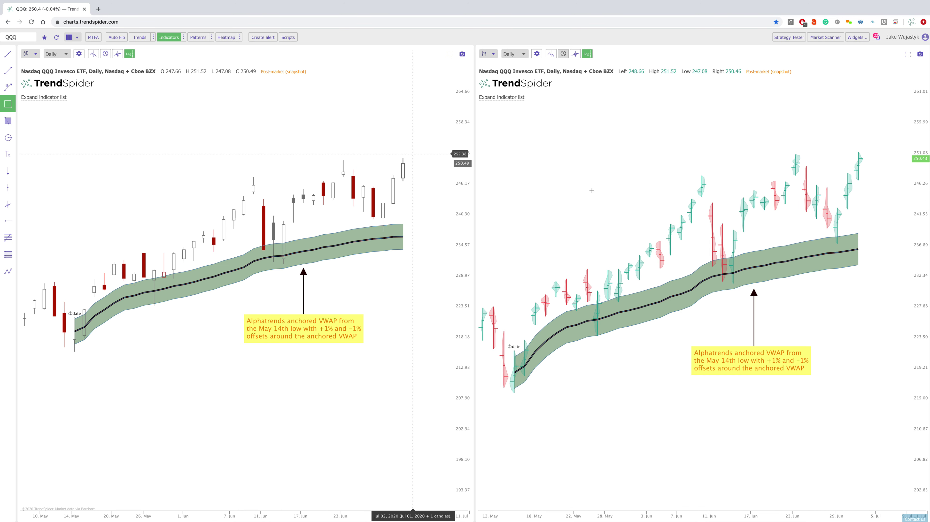
pyautogui.moveTo(670, 255)
pyautogui.mouseDown()
pyautogui.moveTo(712, 195)
pyautogui.moveTo(712, 174)
pyautogui.moveTo(682, 187)
pyautogui.moveTo(860, 158)
pyautogui.moveTo(845, 181)
pyautogui.moveTo(868, 151)
pyautogui.mouseUp()
pyautogui.press('Delete')
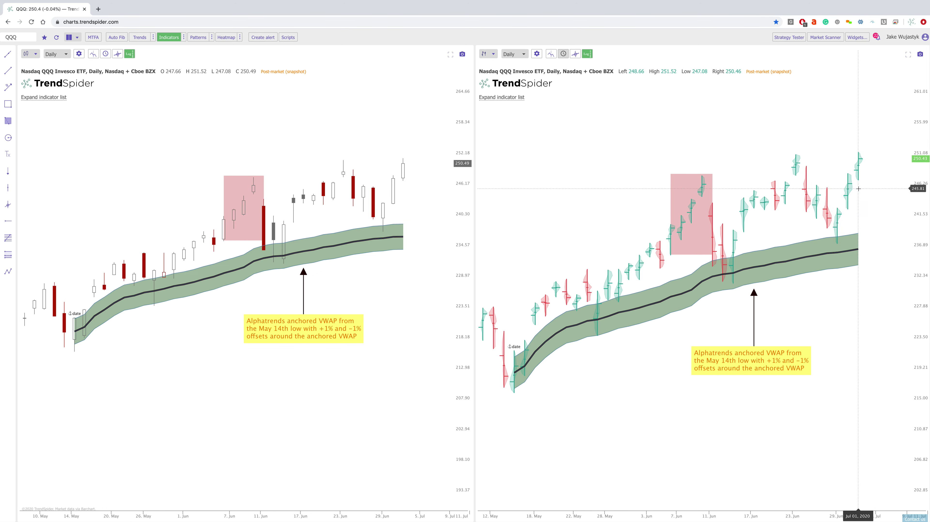
pyautogui.click(680, 214)
pyautogui.press('Delete')
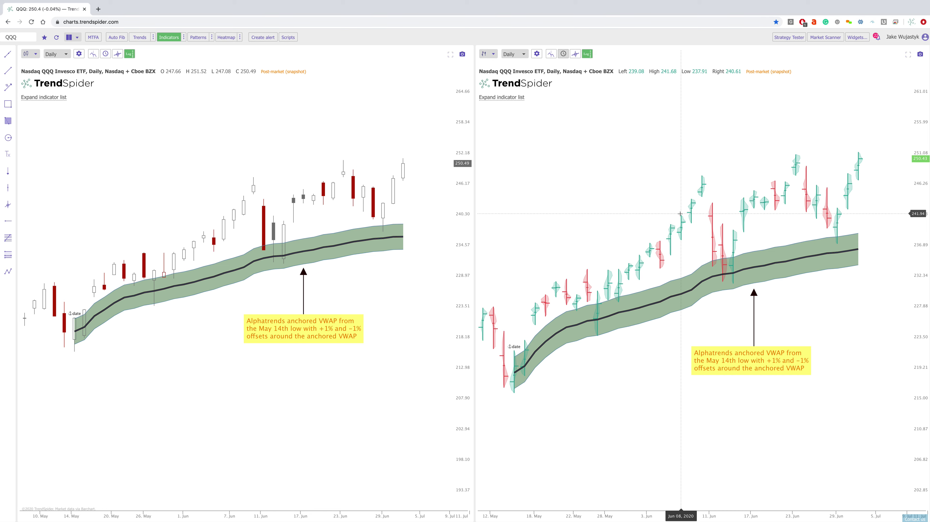
# Load IWM (Russell 2000 Ishares ETF) in both charts
pyautogui.write('IWM')
pyautogui.press('Return')
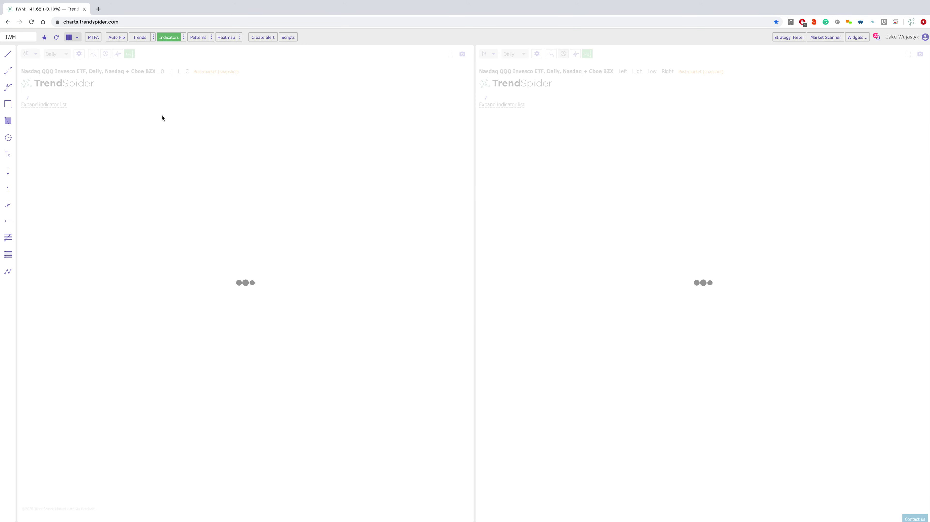
pyautogui.scroll(-3, 380, 220)
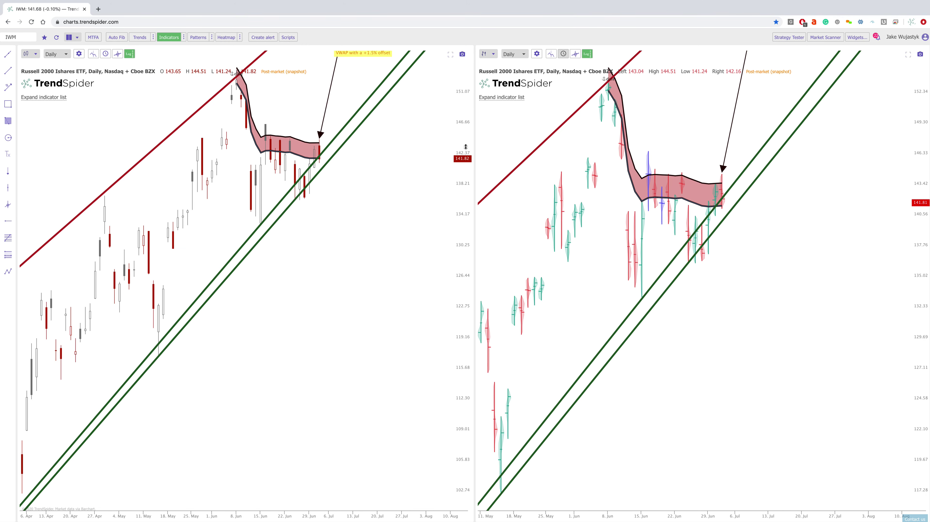
pyautogui.scroll(-3, 466, 143)
pyautogui.scroll(-3, 353, 252)
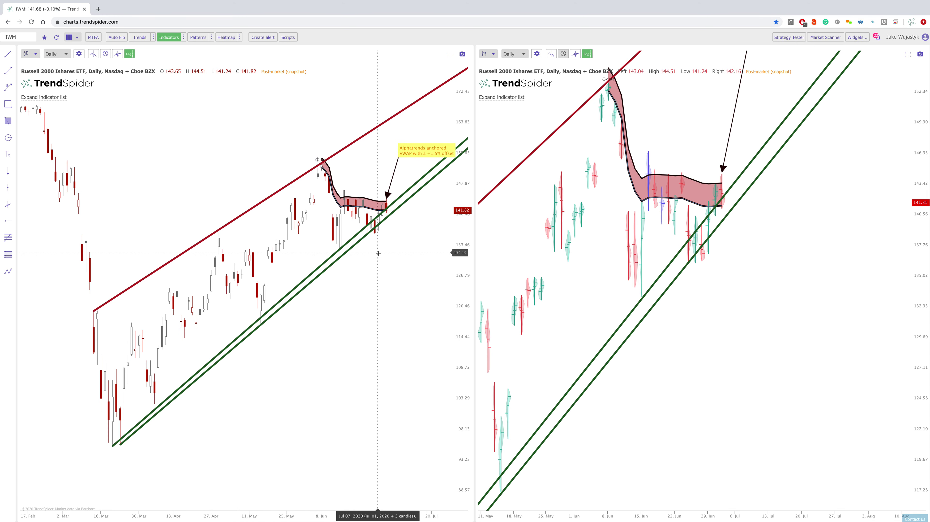
# Inspect the band settings of the IWM anchored VWAP on the candlestick chart, and close them without changes
pyautogui.scroll(1, 378, 253)
pyautogui.moveTo(379, 253)
pyautogui.mouseDown()
pyautogui.moveTo(393, 262)
pyautogui.moveTo(375, 264)
pyautogui.mouseUp()
pyautogui.scroll(-1, 374, 263)
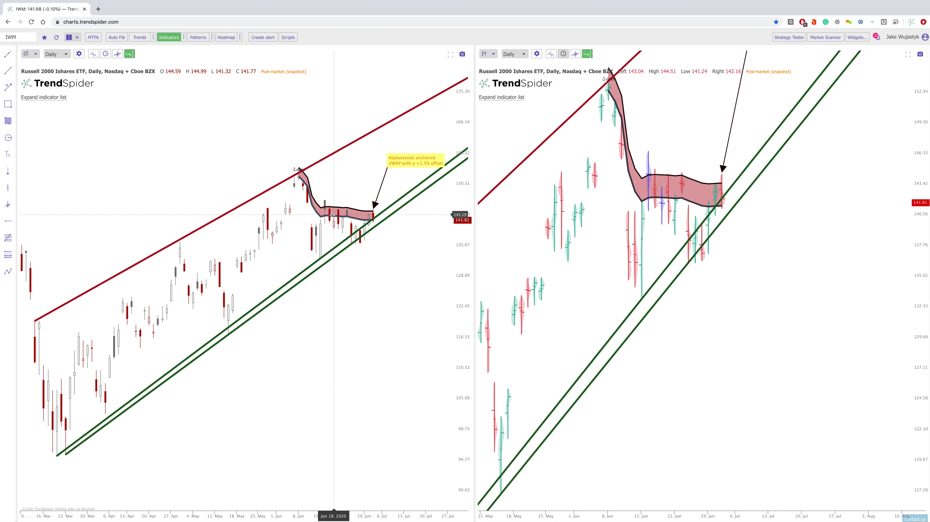
pyautogui.rightClick(333, 207)
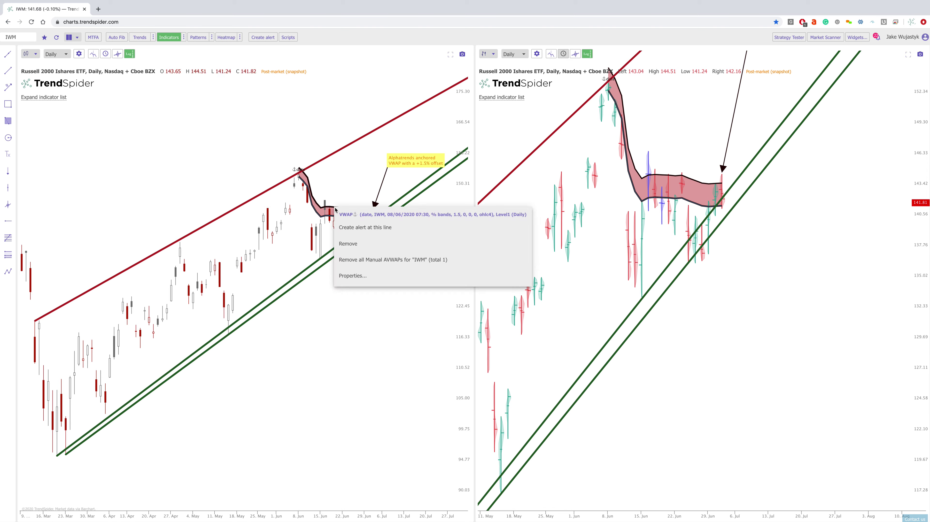
pyautogui.click(361, 276)
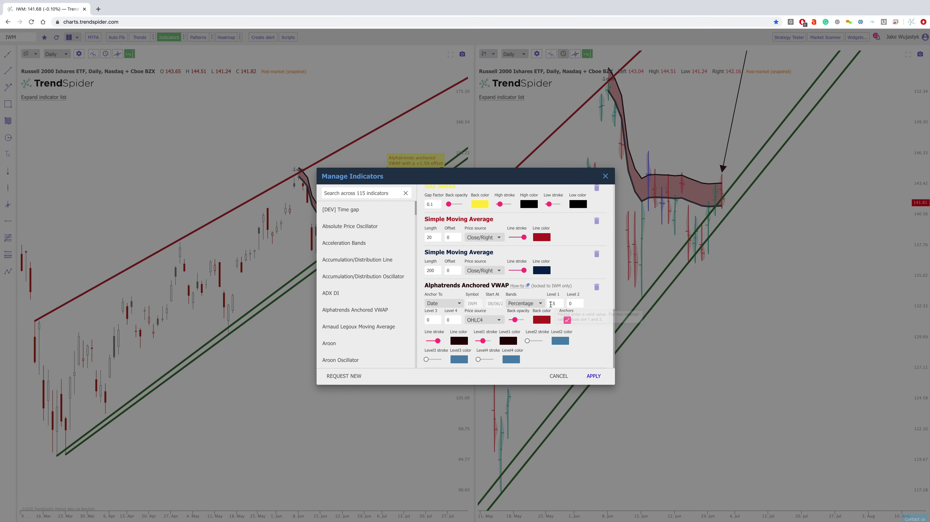
pyautogui.click(605, 176)
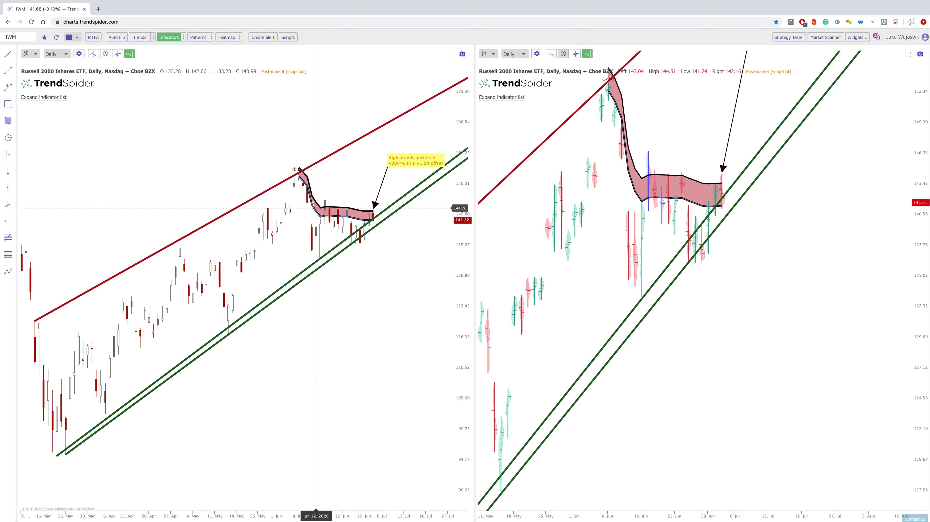
# Set the bands of the IWM anchored VWAP to No bands and apply the change
pyautogui.rightClick(326, 209)
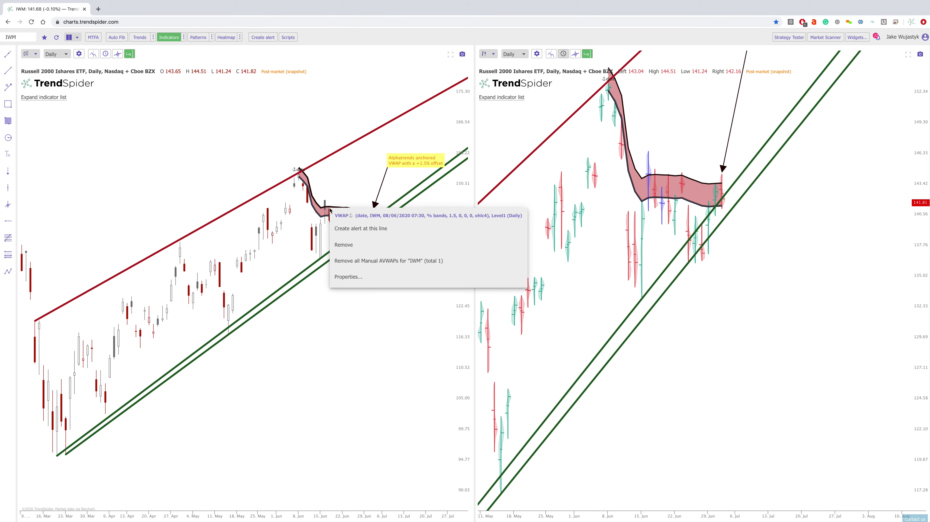
pyautogui.click(348, 277)
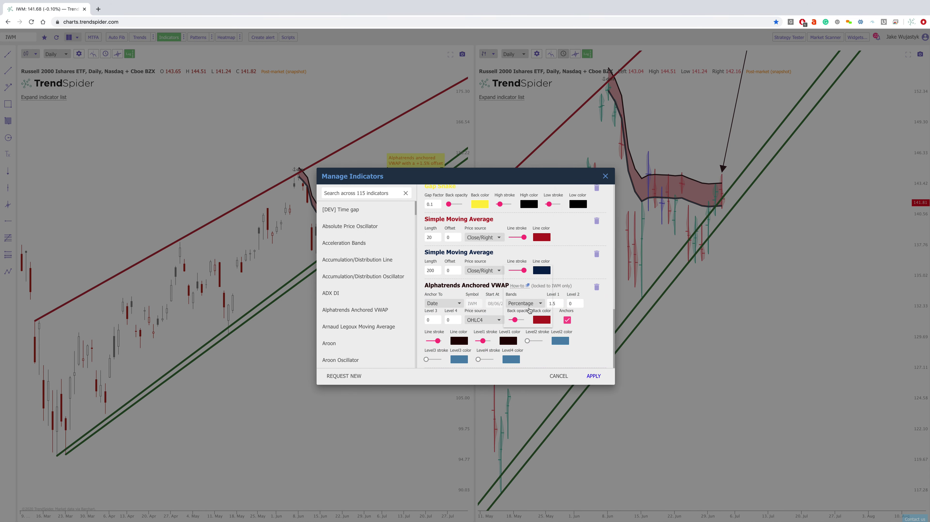
pyautogui.click(529, 304)
pyautogui.click(523, 282)
pyautogui.click(592, 377)
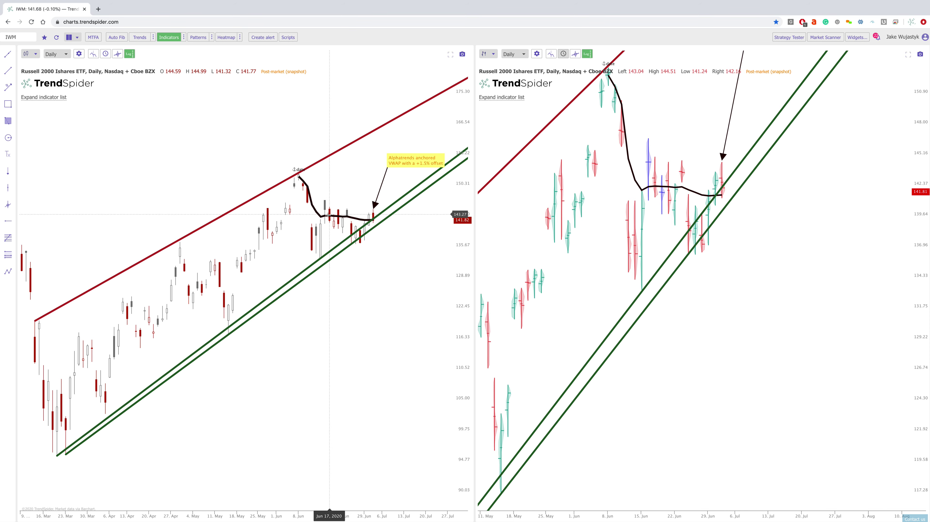
# Set the bands of the IWM anchored VWAP to Percentage and apply the change
pyautogui.rightClick(351, 217)
pyautogui.click(366, 290)
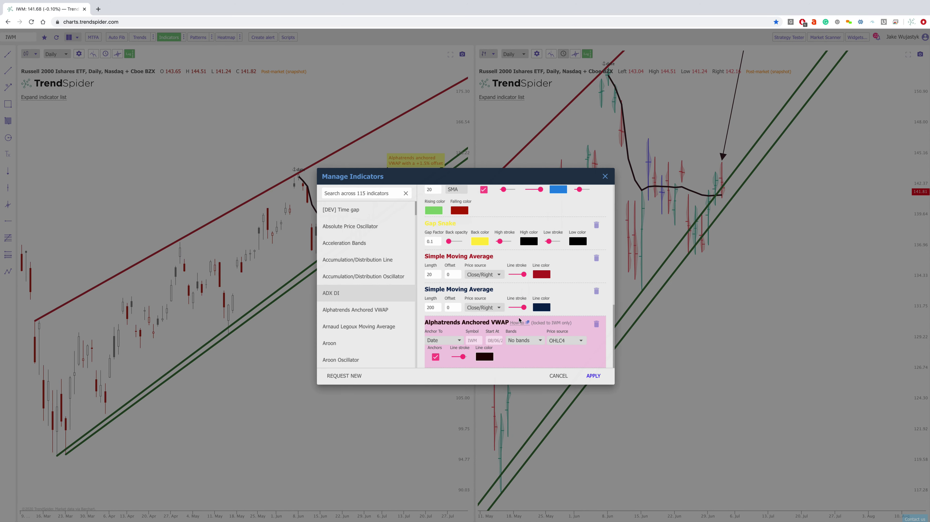
pyautogui.click(523, 340)
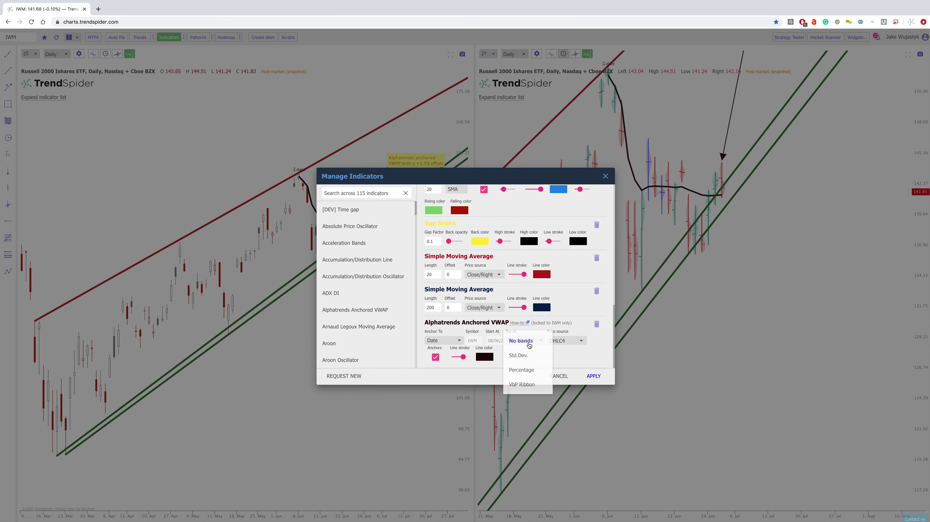
pyautogui.click(521, 369)
pyautogui.click(593, 376)
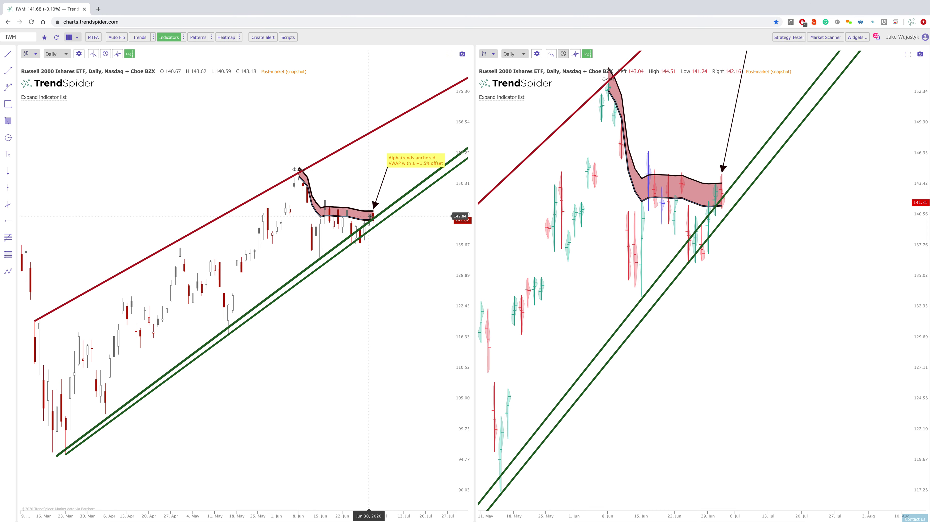
# Remove the anchored VWAP, its "Alphatrends anchored VWAP" note and the arrow from the IWM raindrop chart
pyautogui.scroll(5, 797, 223)
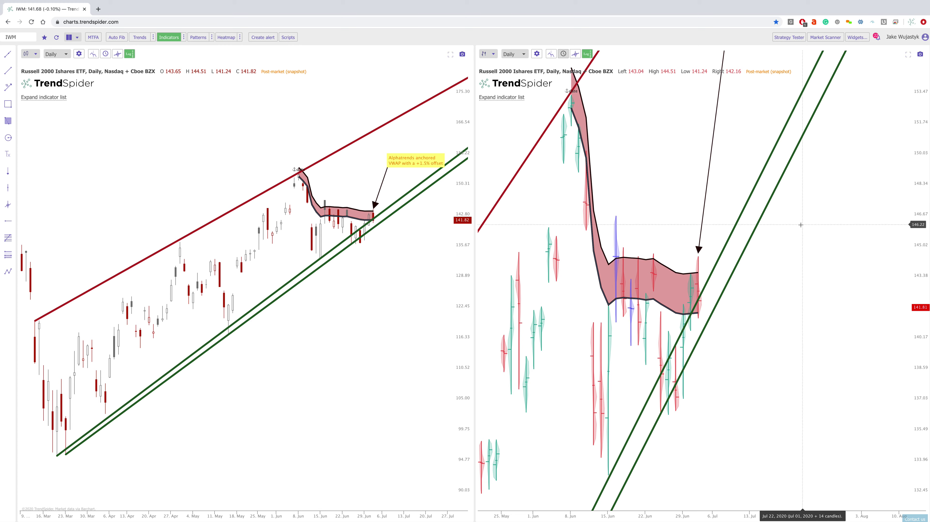
pyautogui.moveTo(925, 166); pyautogui.dragTo(918, 210)
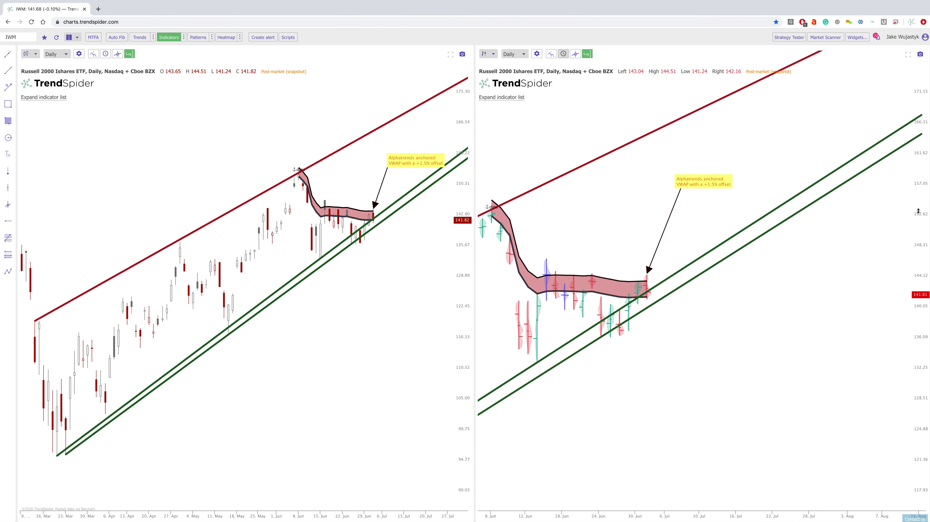
pyautogui.rightClick(624, 282)
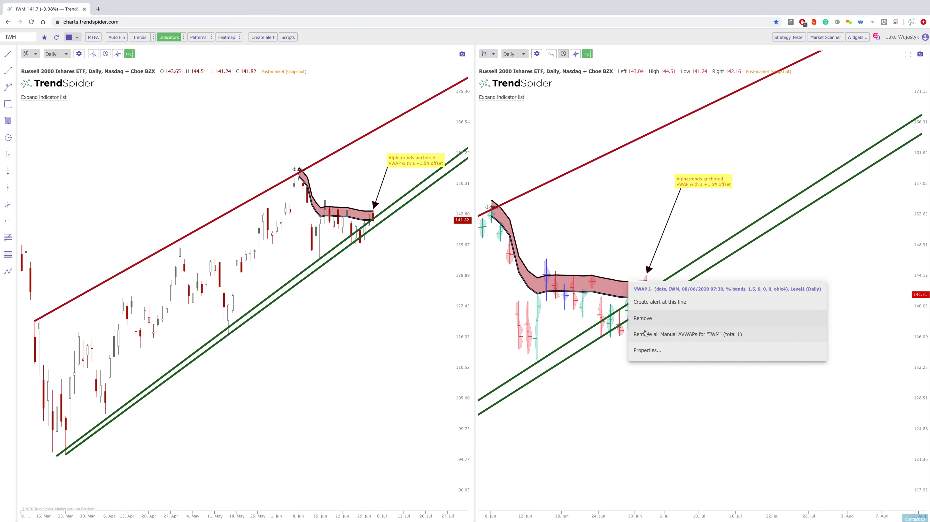
pyautogui.click(647, 316)
pyautogui.scroll(2, 673, 305)
pyautogui.rightClick(660, 181)
pyautogui.click(684, 216)
pyautogui.rightClick(622, 228)
pyautogui.click(644, 263)
# Examine the IWM raindrop candles from March to July 1 against the red trendline and the two green trendlines
pyautogui.moveTo(673, 306); pyautogui.dragTo(845, 290)
pyautogui.scroll(2, 748, 275)
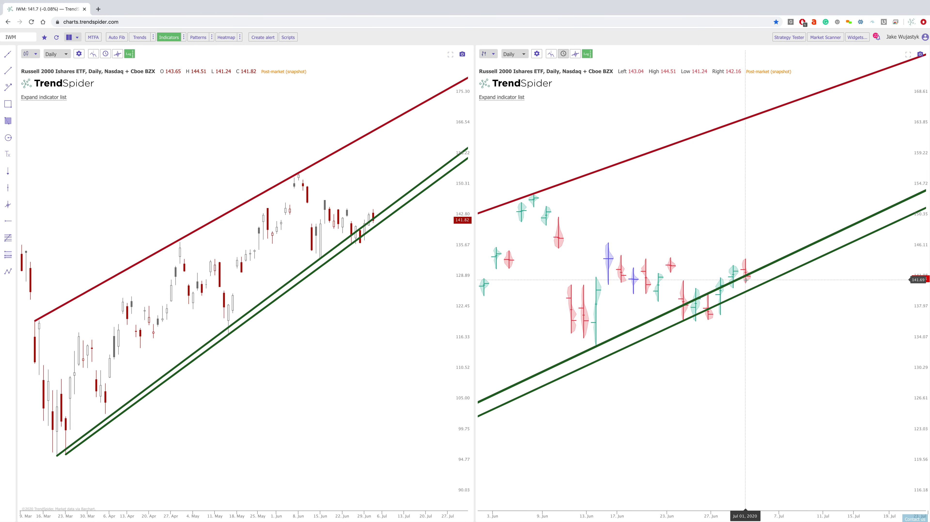
pyautogui.scroll(-5, 746, 280)
pyautogui.moveTo(922, 257); pyautogui.dragTo(921, 362)
pyautogui.moveTo(830, 384); pyautogui.dragTo(808, 359)
pyautogui.scroll(-3, 807, 360)
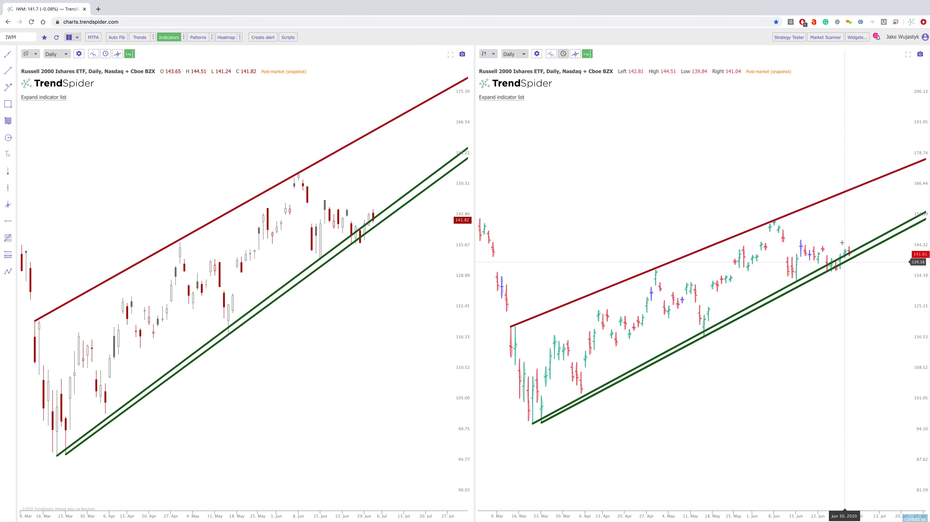
pyautogui.scroll(1, 766, 319)
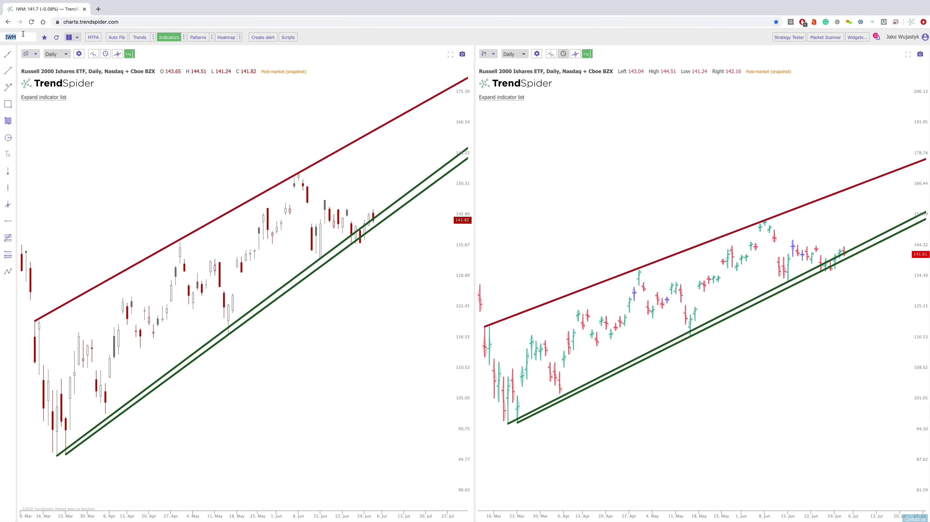
# Load XBI (S&P Biotech SPDR) and switch the layout to a single candlestick chart
pyautogui.write('XBI')
pyautogui.press('Return')
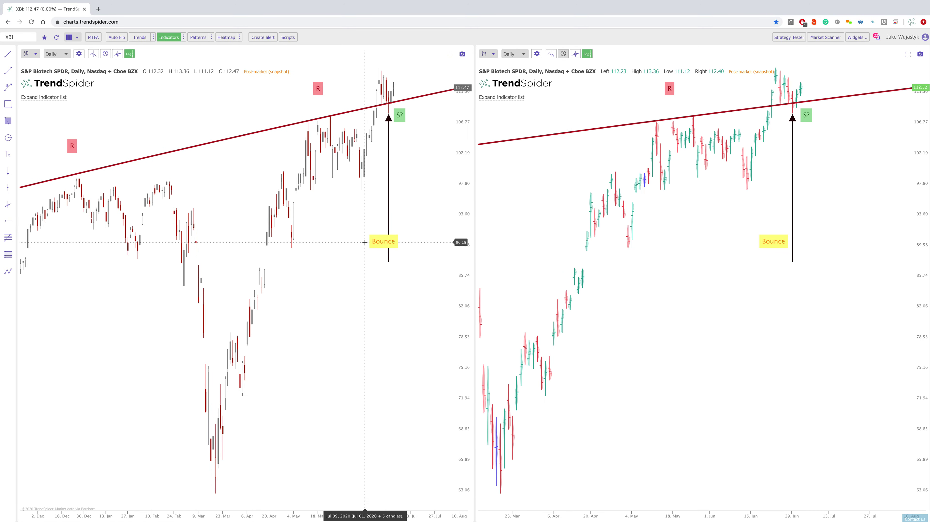
pyautogui.scroll(-5, 465, 159)
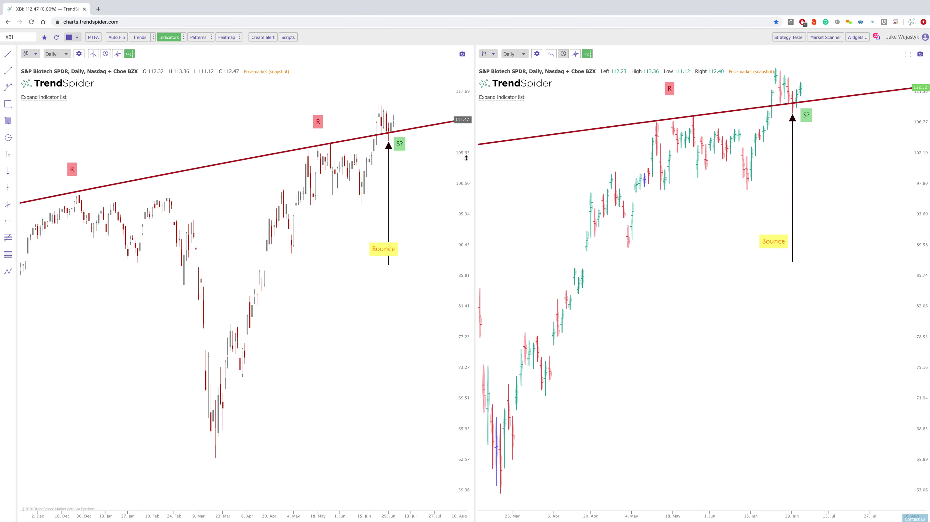
pyautogui.click(72, 37)
pyautogui.click(69, 51)
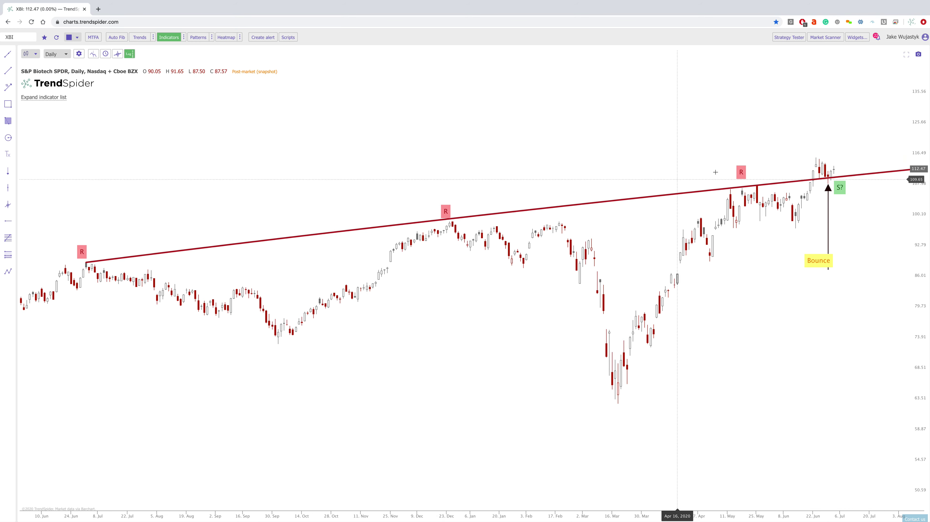
# Mark the May highs along the XBI trendline with R labels, and remove all drawings from the chart
pyautogui.moveTo(741, 172)
pyautogui.mouseDown()
pyautogui.moveTo(726, 179)
pyautogui.moveTo(741, 176)
pyautogui.mouseUp()
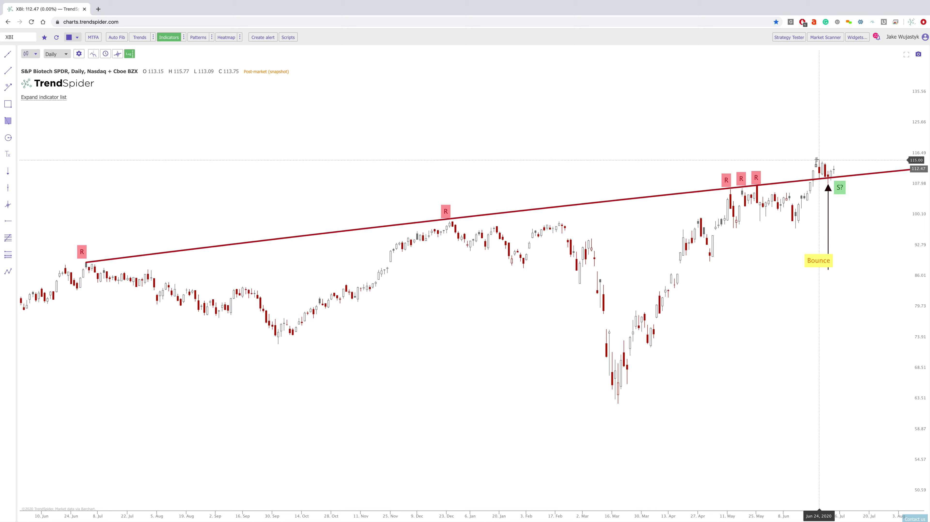
pyautogui.rightClick(804, 181)
pyautogui.click(840, 256)
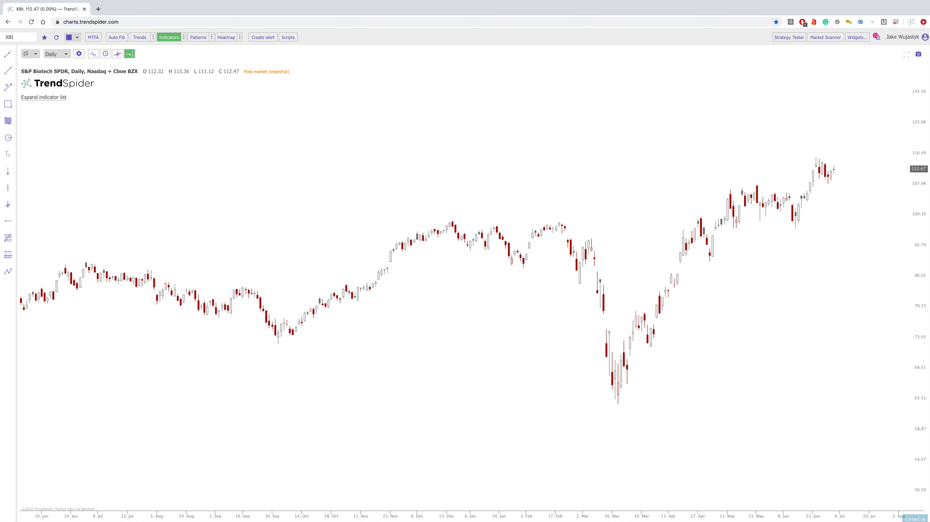
# Draw a segment from the mid-June low to the late-June high on the XBI chart, with its Arrow option turned off
pyautogui.scroll(5, 810, 185)
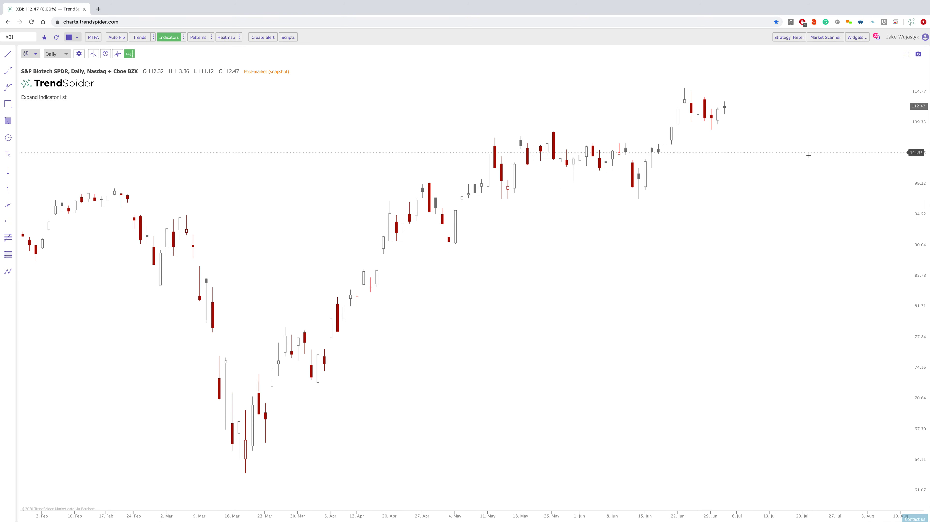
pyautogui.moveTo(809, 156); pyautogui.dragTo(790, 244)
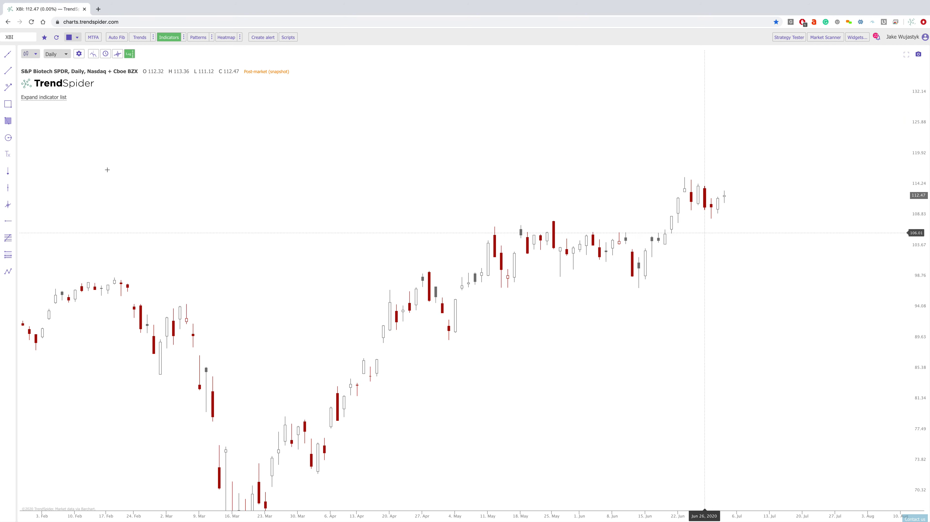
pyautogui.click(645, 287)
pyautogui.click(691, 176)
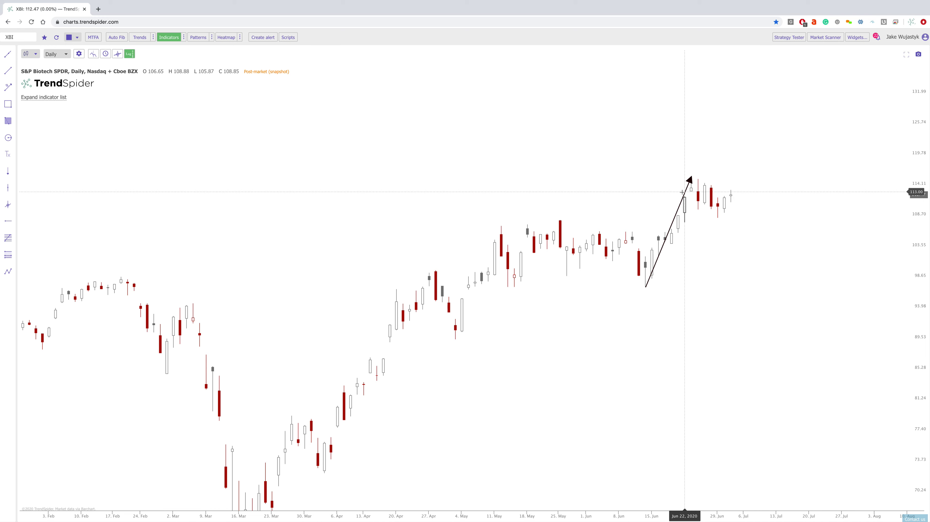
pyautogui.doubleClick(684, 192)
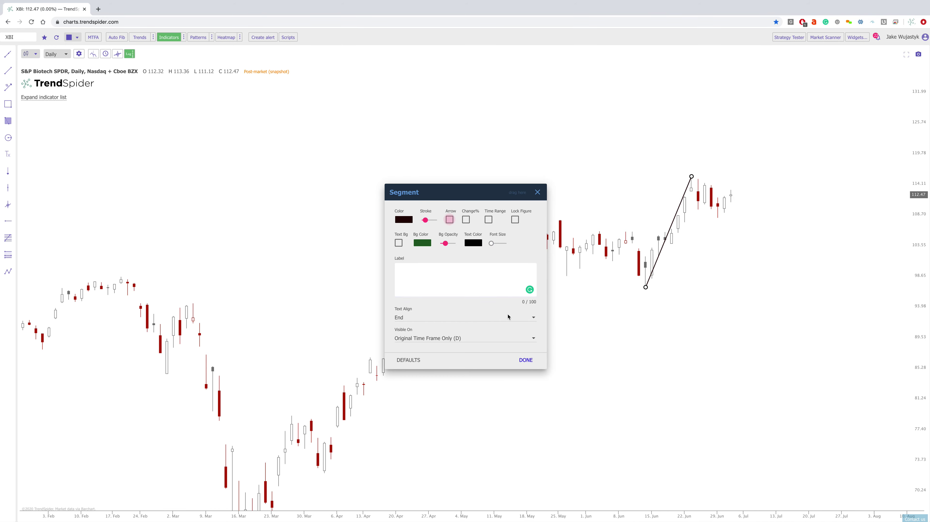
# Draw two parallel descending segments above and below the late-June XBI candles to outline a flag
pyautogui.click(8, 70)
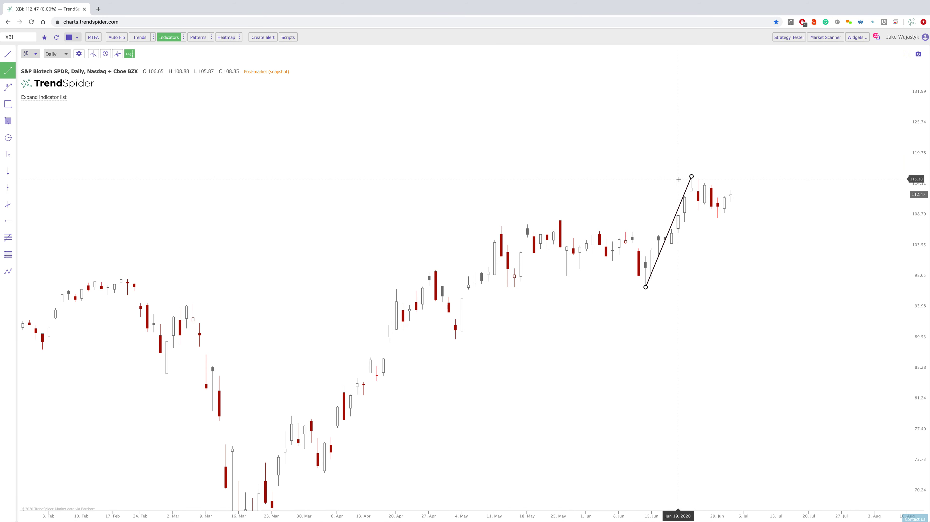
pyautogui.moveTo(676, 170)
pyautogui.mouseDown()
pyautogui.moveTo(743, 195)
pyautogui.moveTo(750, 208)
pyautogui.moveTo(738, 200)
pyautogui.mouseUp()
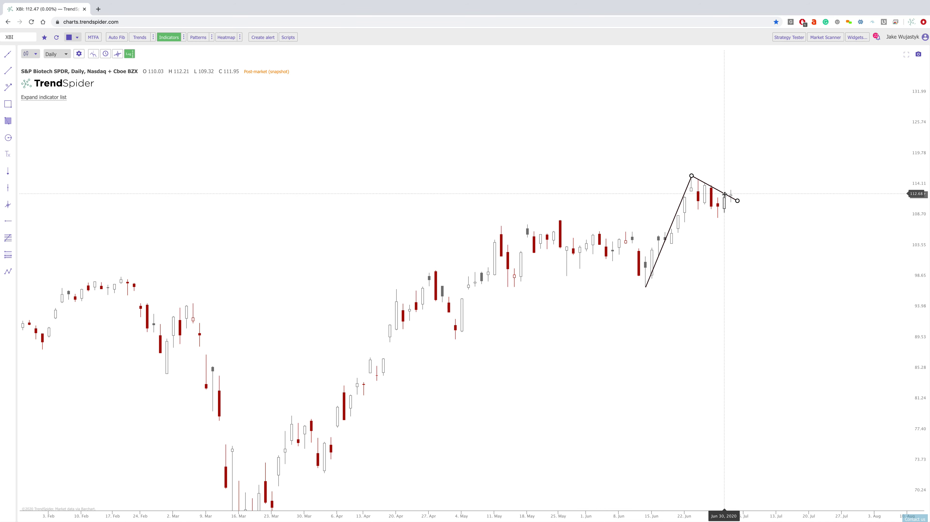
pyautogui.moveTo(722, 192); pyautogui.dragTo(717, 204)
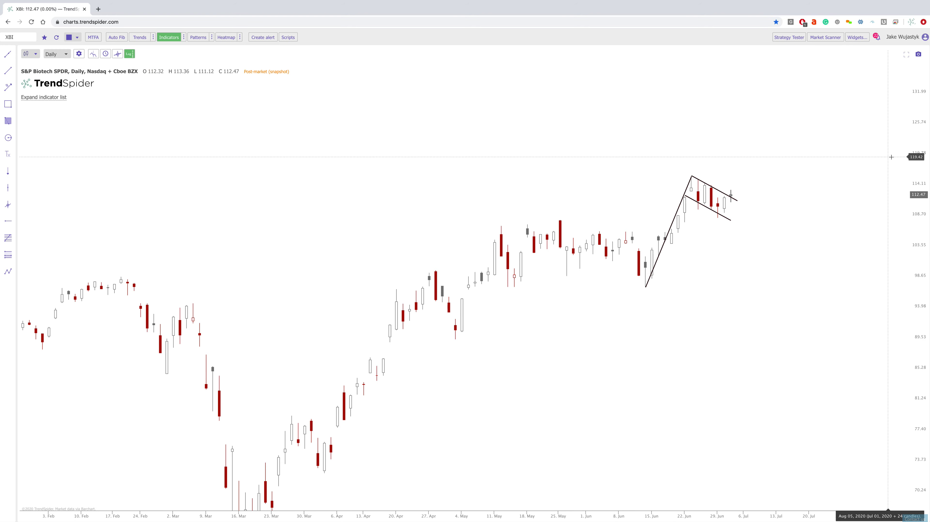
# Switch the XBI chart from candlesticks to raindrop candles, keeping the flag pattern in view
pyautogui.scroll(3, 915, 158)
pyautogui.scroll(6, 838, 169)
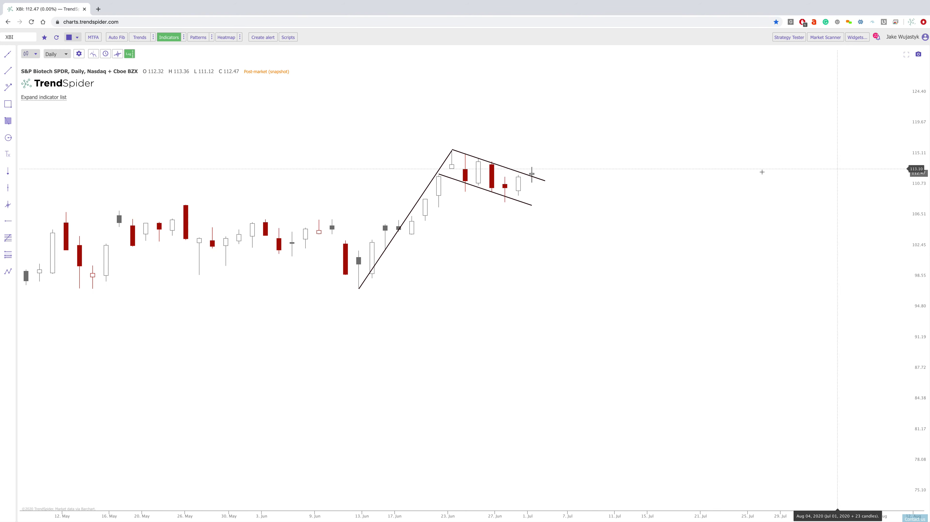
pyautogui.moveTo(868, 152); pyautogui.dragTo(895, 198)
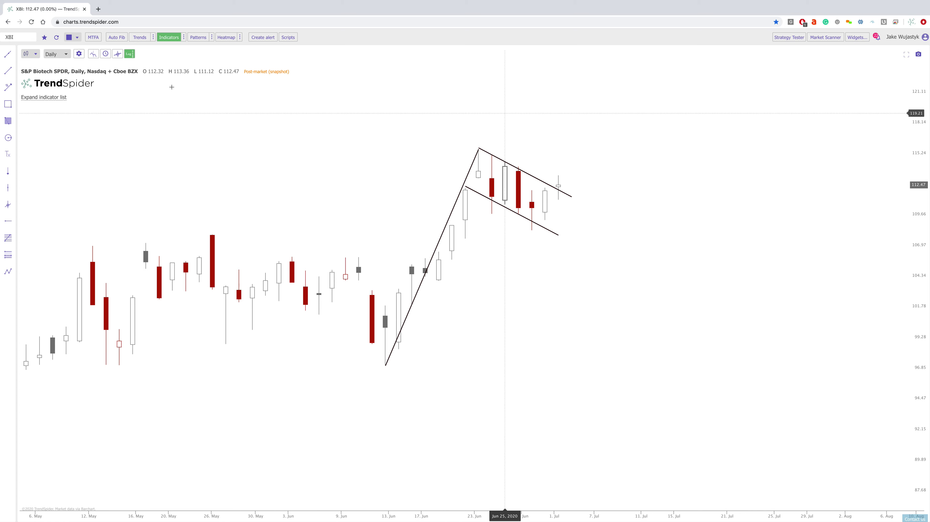
pyautogui.click(30, 53)
pyautogui.click(42, 128)
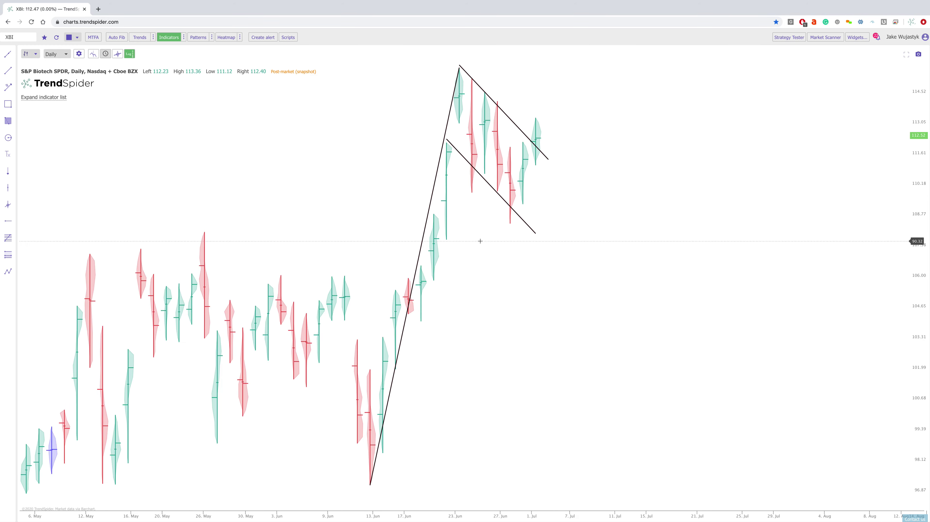
pyautogui.scroll(-3, 918, 170)
pyautogui.scroll(2, 648, 224)
# Split the XBI view into two side-by-side charts, and set the first one to candlesticks
pyautogui.click(74, 42)
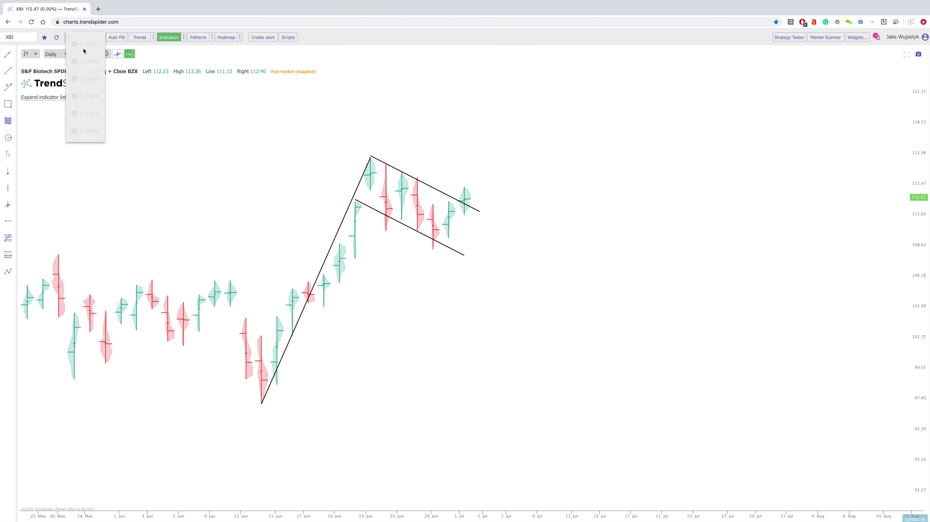
pyautogui.click(88, 86)
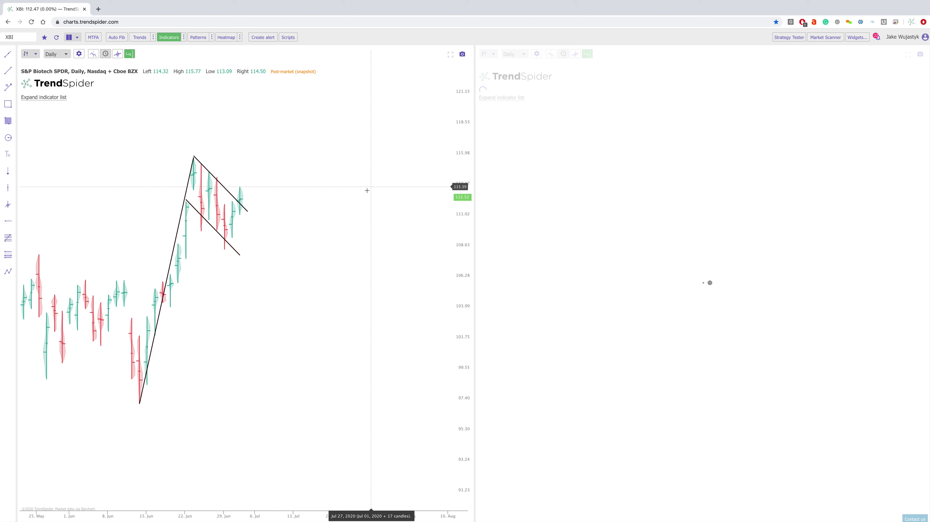
pyautogui.moveTo(465, 148); pyautogui.dragTo(464, 195)
pyautogui.scroll(3, 428, 196)
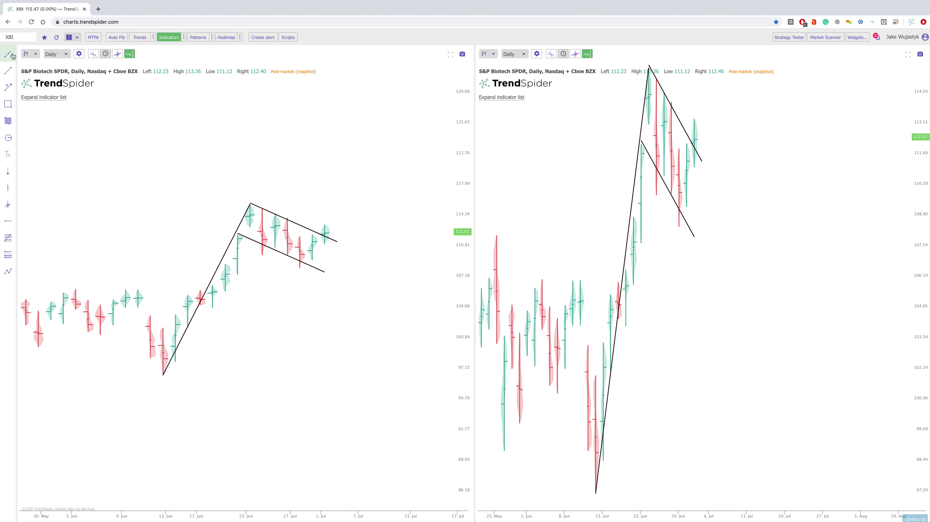
pyautogui.click(30, 54)
pyautogui.click(42, 109)
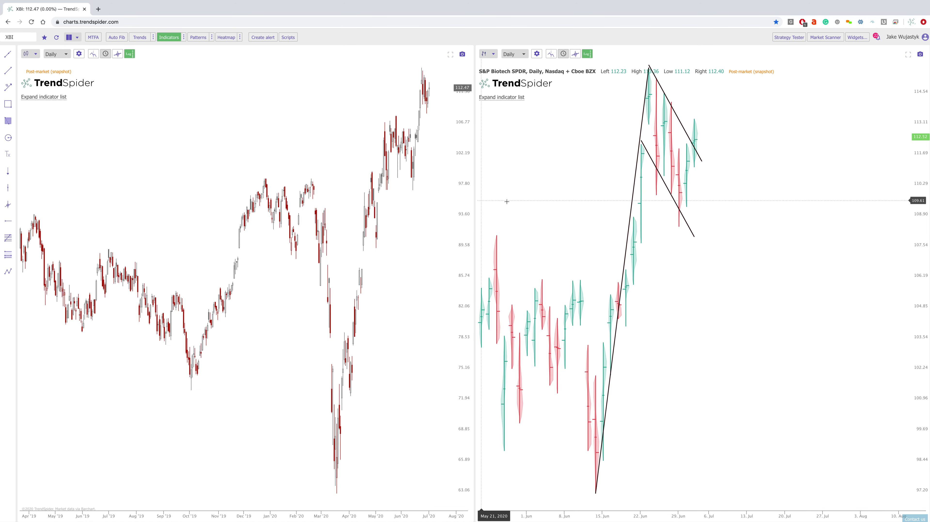
# Examine the flag pattern on both the candlestick and raindrop XBI charts, framing the candles from late May to July 1
pyautogui.moveTo(466, 148)
pyautogui.mouseDown()
pyautogui.moveTo(455, 172)
pyautogui.moveTo(488, 172)
pyautogui.moveTo(463, 160)
pyautogui.mouseUp()
pyautogui.scroll(3, 391, 188)
pyautogui.moveTo(354, 194); pyautogui.dragTo(407, 196)
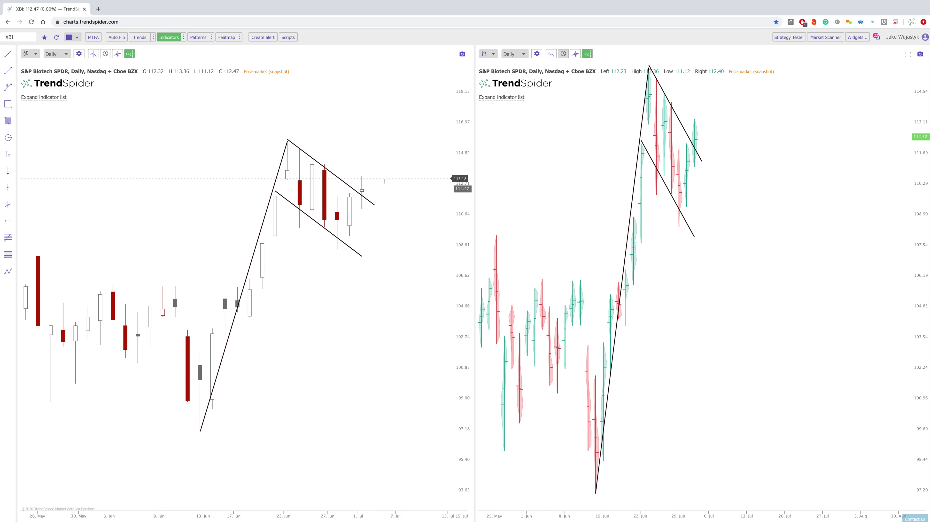
pyautogui.moveTo(920, 101); pyautogui.dragTo(920, 108)
pyautogui.scroll(5, 800, 145)
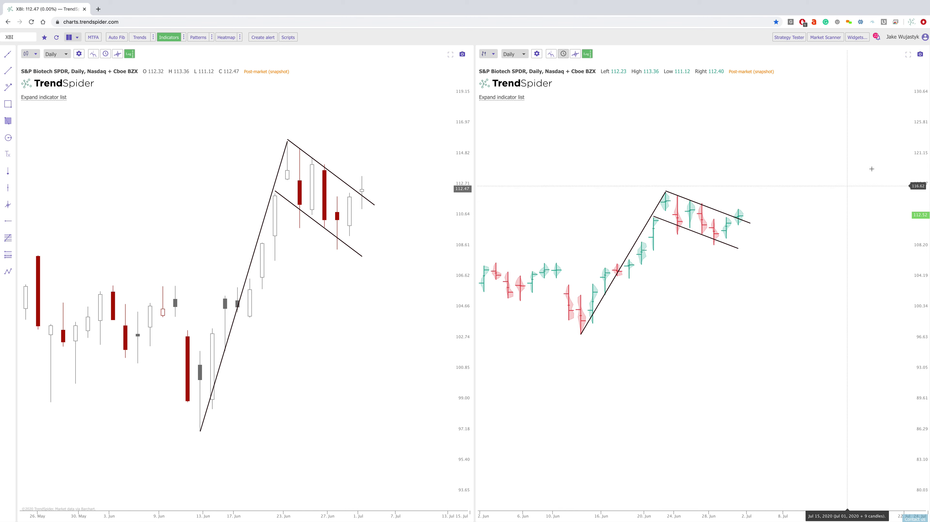
pyautogui.scroll(4, 915, 163)
pyautogui.moveTo(830, 168); pyautogui.dragTo(836, 200)
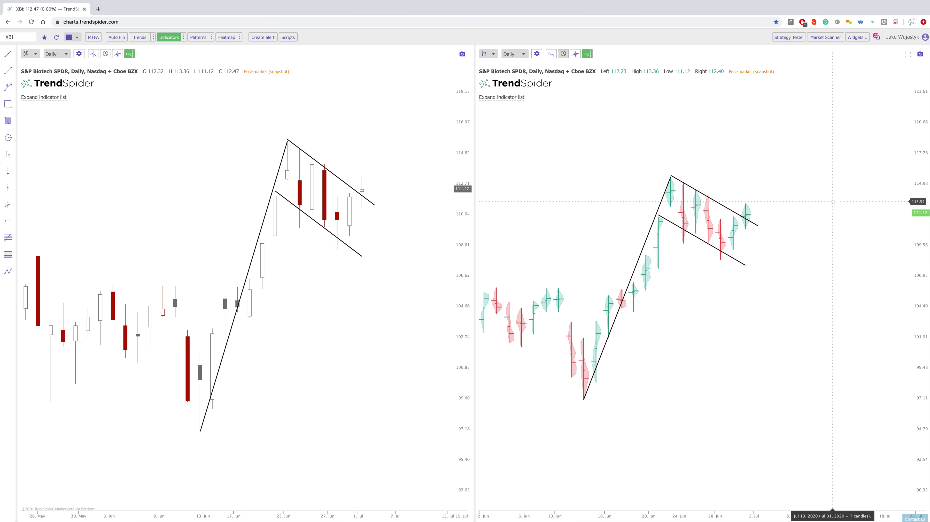
# Show Volume by Price (50) on the XBI raindrop chart and start it at the June 12 low
pyautogui.click(483, 97)
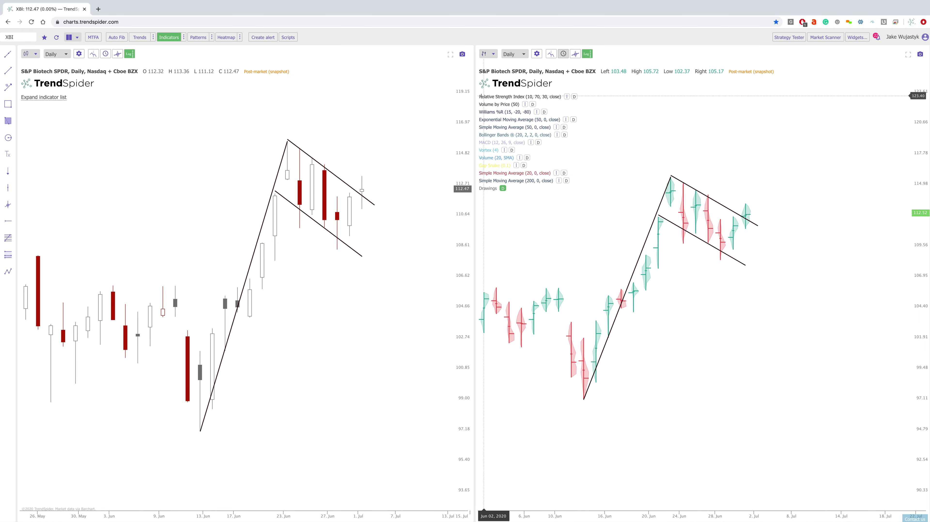
pyautogui.click(510, 196)
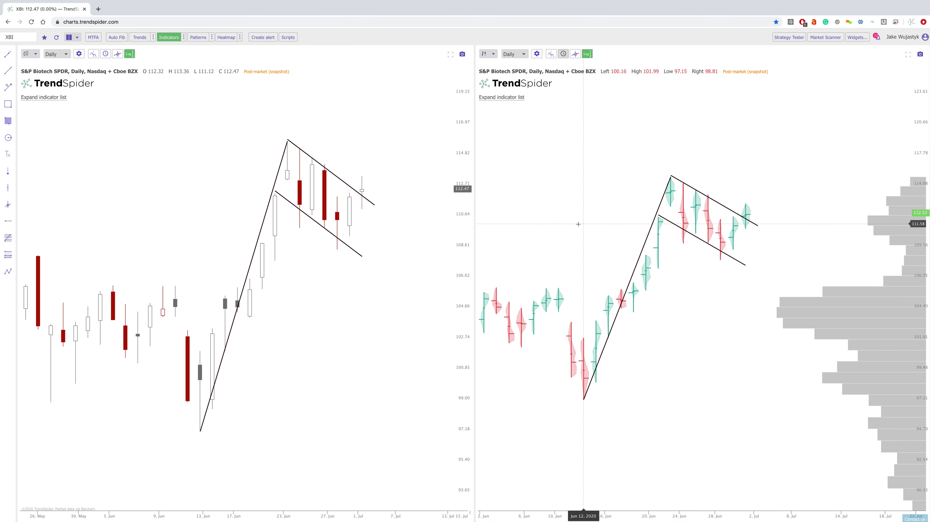
pyautogui.scroll(-5, 577, 224)
pyautogui.moveTo(663, 491); pyautogui.dragTo(834, 489)
pyautogui.scroll(5, 849, 439)
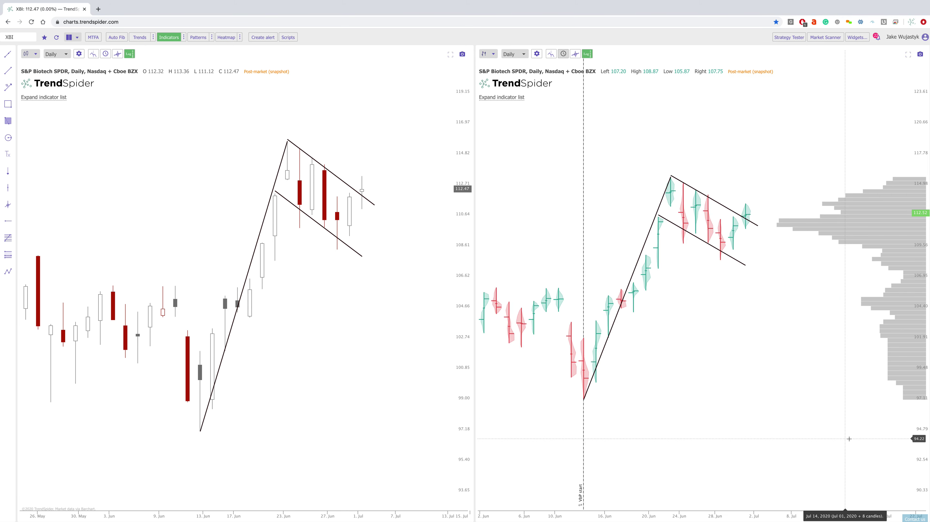
pyautogui.moveTo(753, 390); pyautogui.dragTo(790, 388)
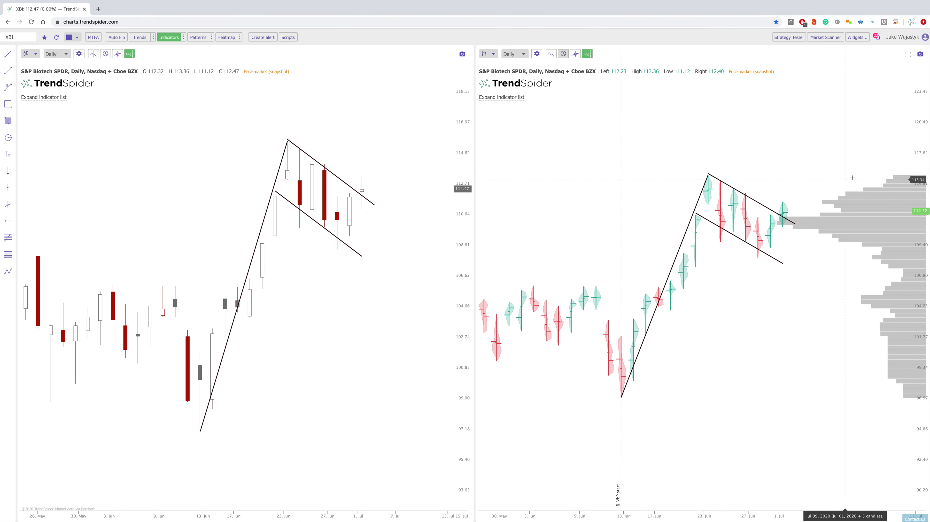
pyautogui.moveTo(918, 131); pyautogui.dragTo(918, 198)
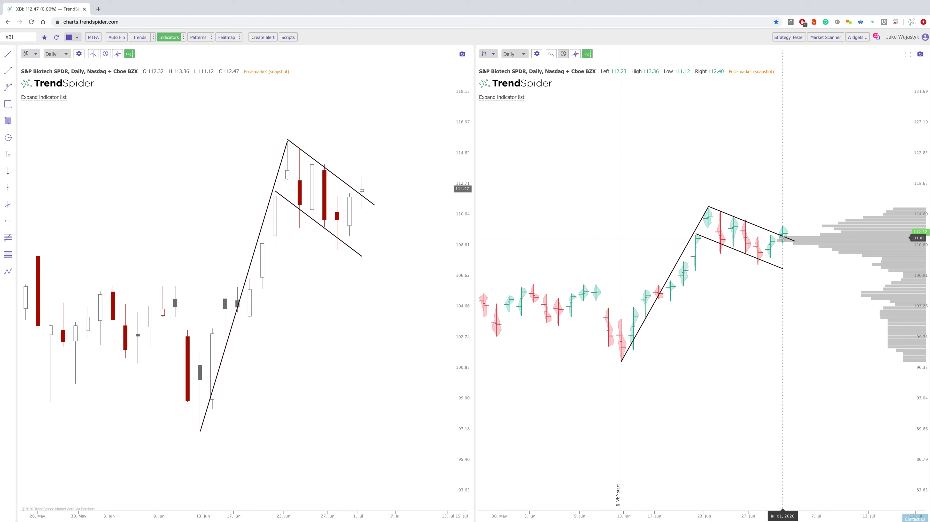
pyautogui.scroll(-3, 461, 230)
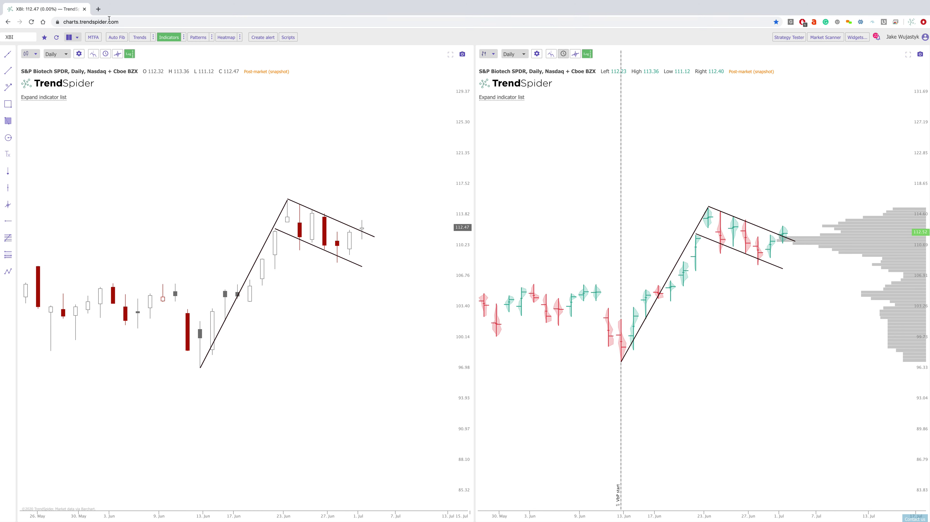
# Load AMZN in both side-by-side charts
pyautogui.write('AMZ')
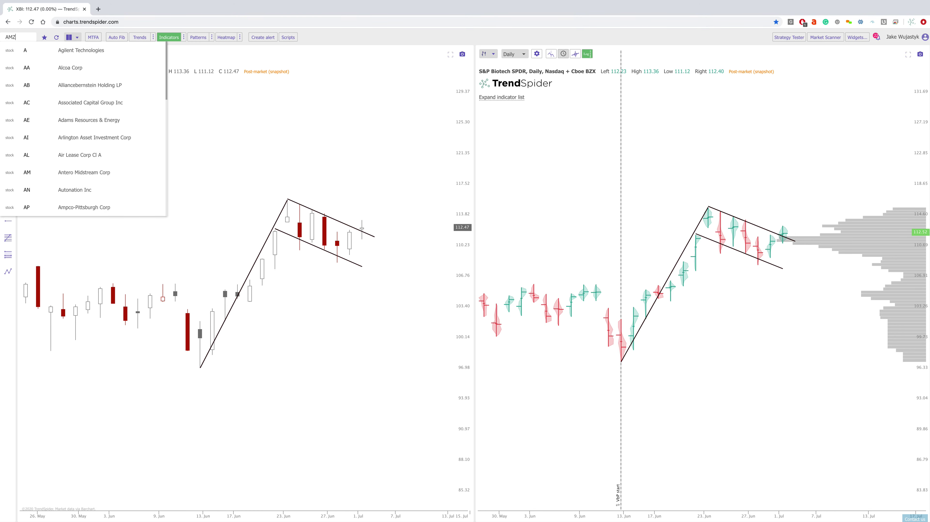
pyautogui.write('N')
pyautogui.click(19, 53)
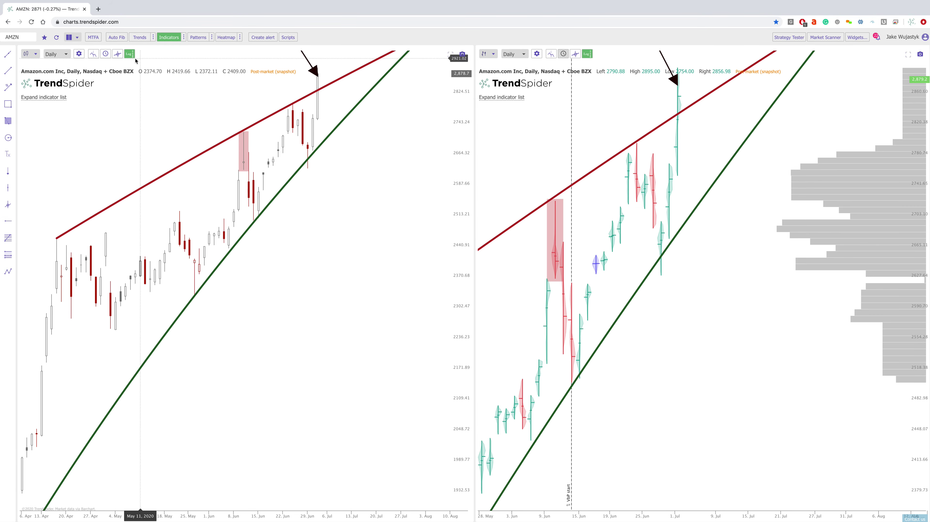
# Turn off the log scale on the AMZN candlestick chart, keeping the whole rising wedge in view
pyautogui.click(128, 54)
pyautogui.scroll(5, 351, 202)
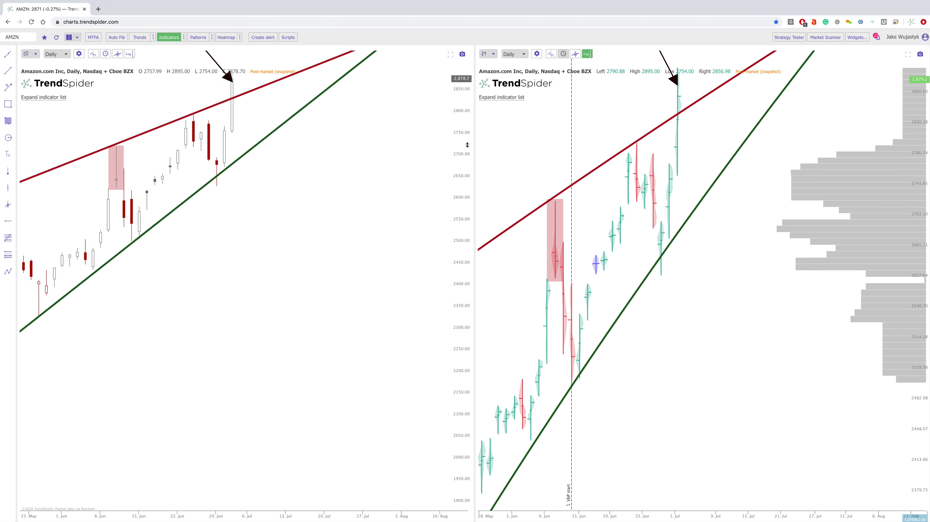
pyautogui.scroll(-6, 351, 201)
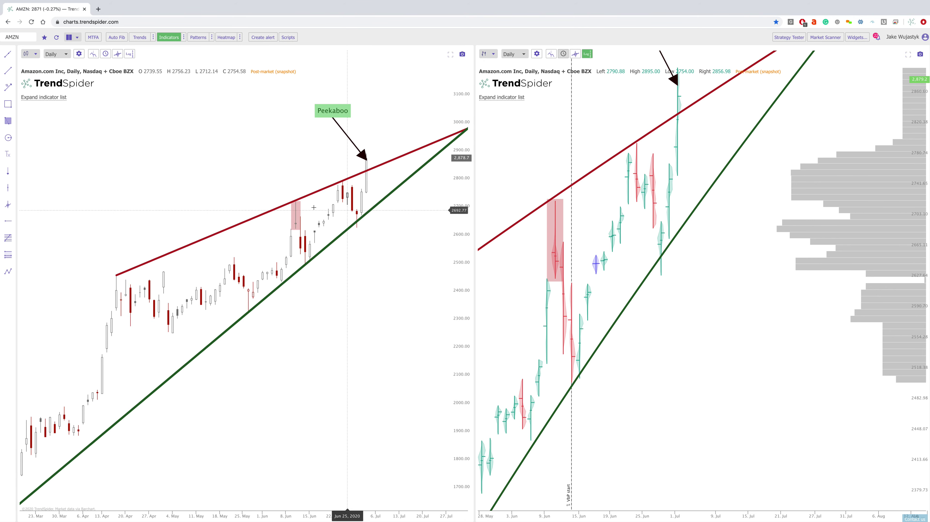
pyautogui.scroll(-2, 360, 296)
pyautogui.moveTo(467, 211); pyautogui.dragTo(461, 249)
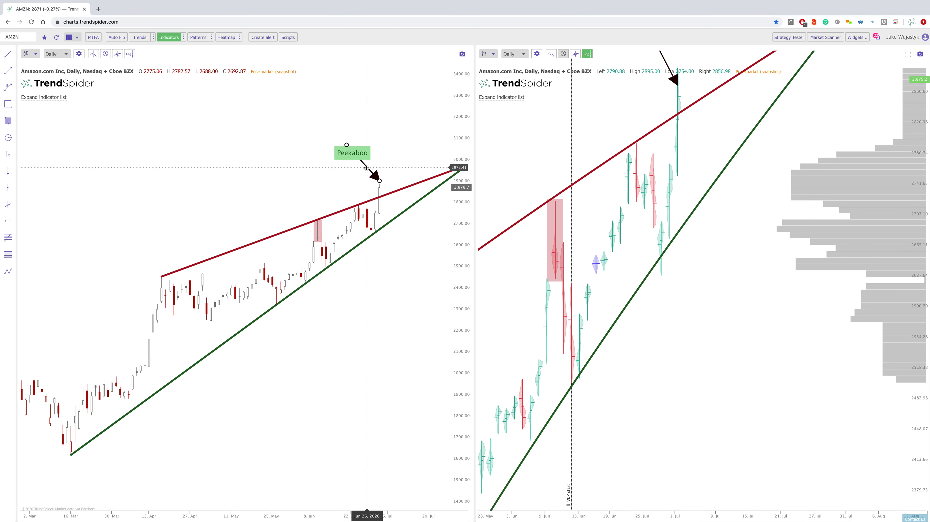
# Move the Peekaboo label to the tail of the arrow that marks the AMZN breakout candle
pyautogui.moveTo(360, 152); pyautogui.dragTo(340, 141)
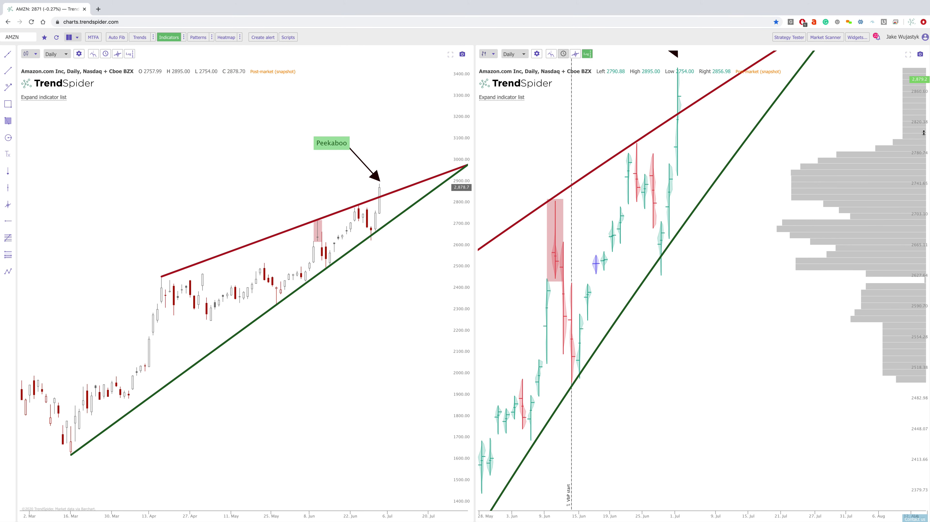
pyautogui.moveTo(924, 119); pyautogui.dragTo(921, 216)
pyautogui.moveTo(770, 135); pyautogui.dragTo(850, 126)
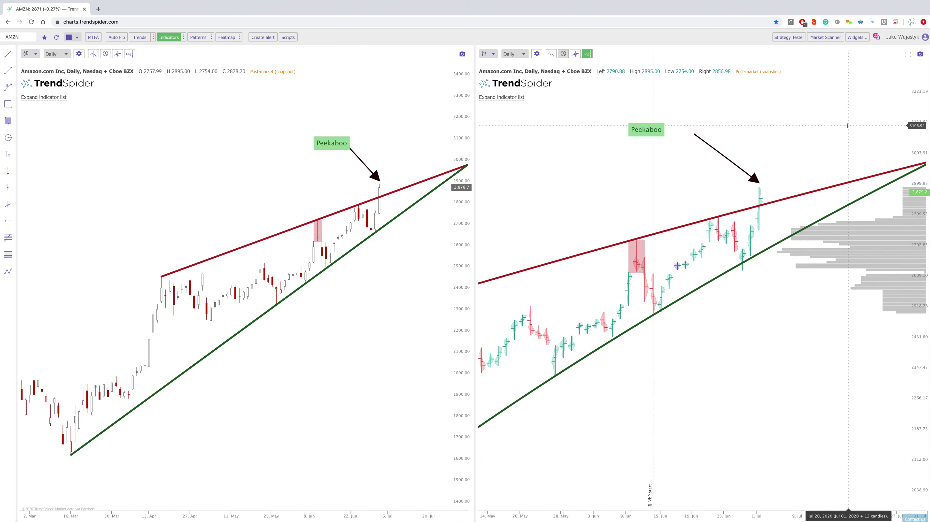
pyautogui.scroll(-3, 785, 127)
pyautogui.moveTo(731, 129); pyautogui.dragTo(744, 132)
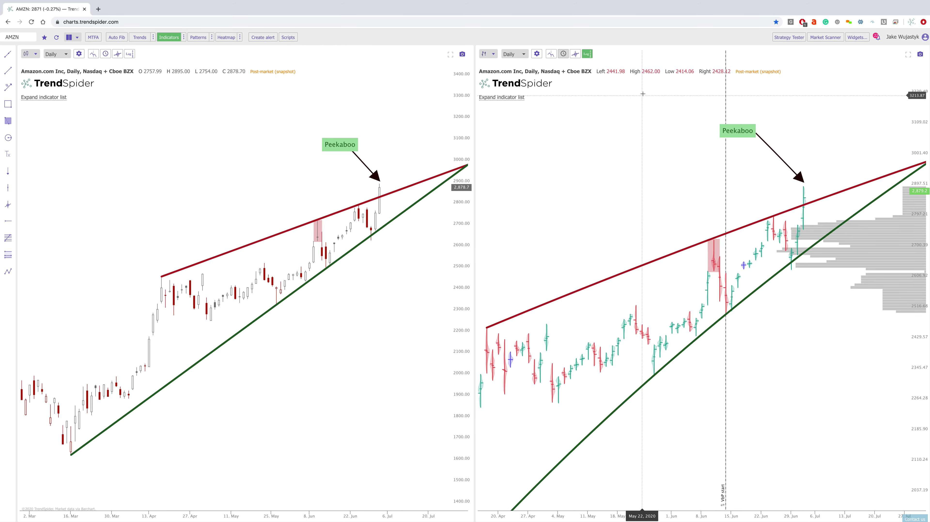
# Turn off the log scale on the AMZN raindrop chart and frame the wedge breakout on both charts
pyautogui.click(587, 57)
pyautogui.scroll(3, 884, 130)
pyautogui.moveTo(922, 130); pyautogui.dragTo(925, 281)
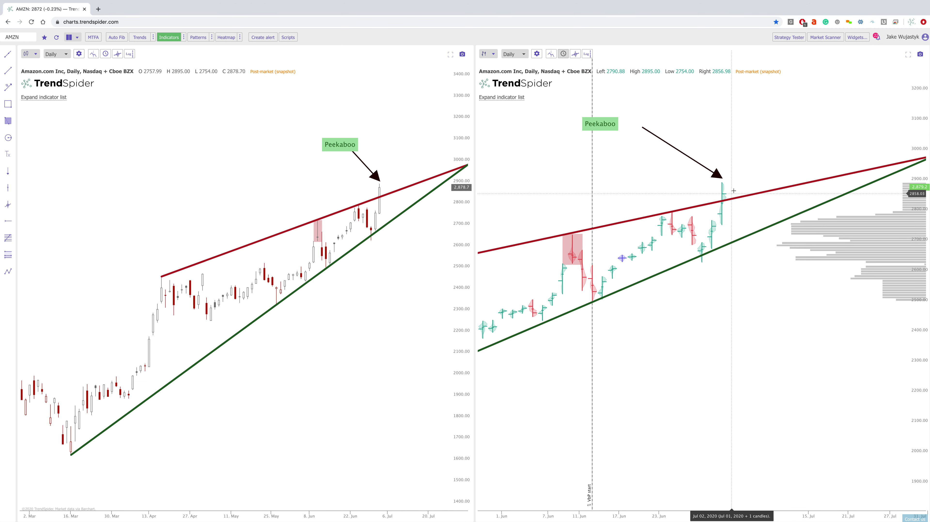
pyautogui.moveTo(727, 185); pyautogui.dragTo(733, 203)
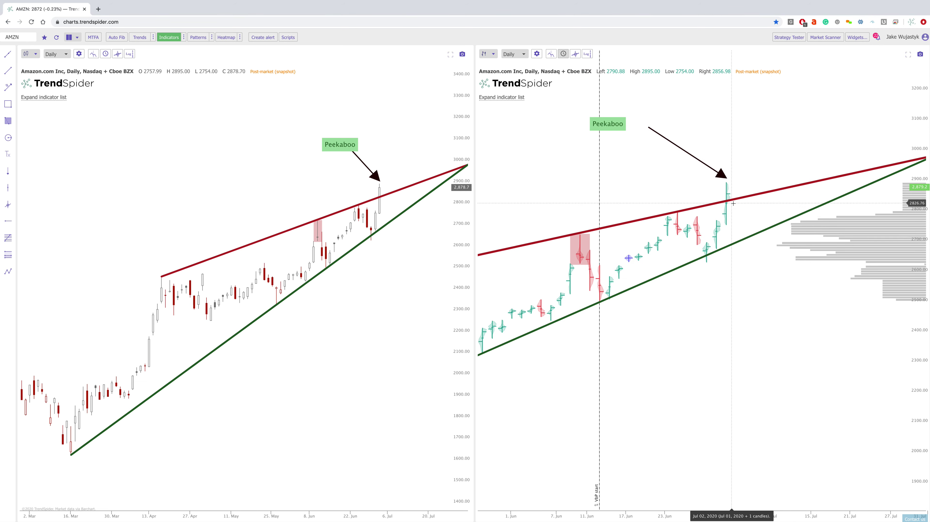
pyautogui.scroll(-1, 734, 203)
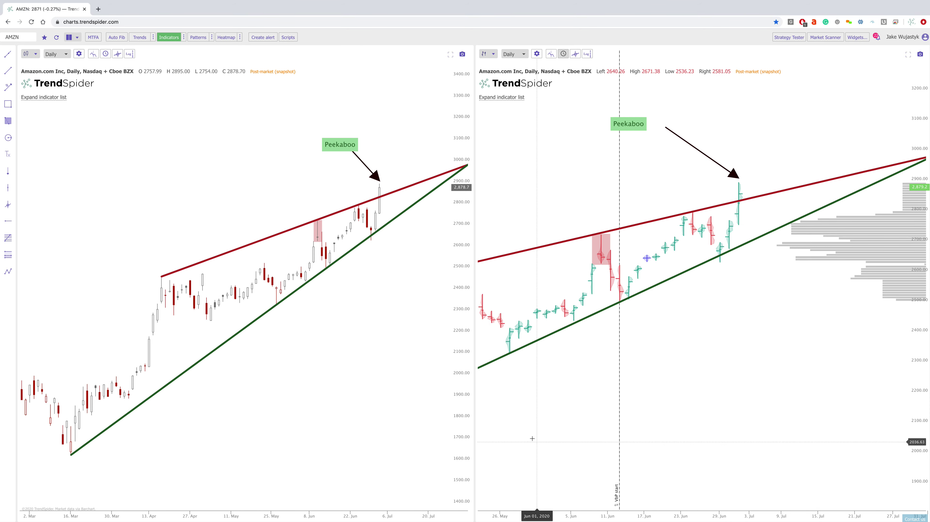
pyautogui.scroll(3, 321, 237)
pyautogui.moveTo(466, 253); pyautogui.dragTo(465, 176)
pyautogui.moveTo(305, 257); pyautogui.dragTo(403, 293)
pyautogui.scroll(3, 403, 293)
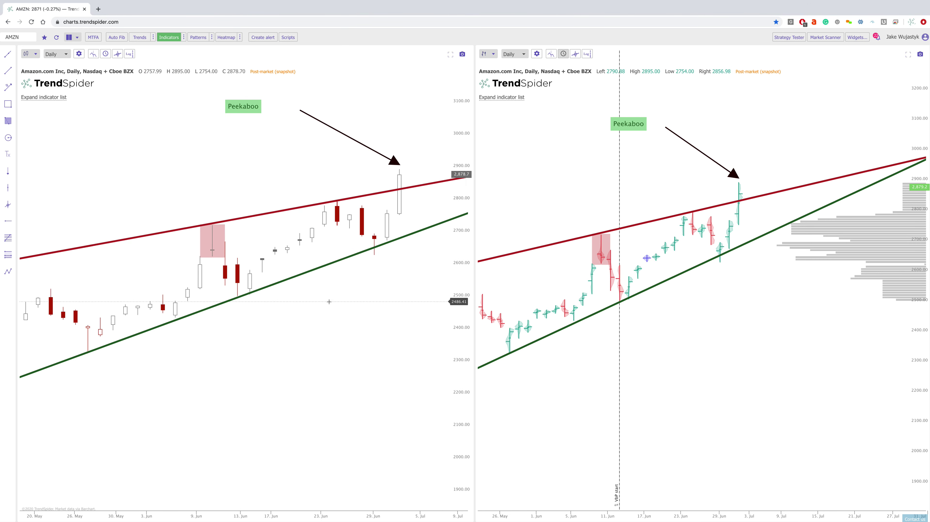
pyautogui.moveTo(329, 302); pyautogui.dragTo(378, 300)
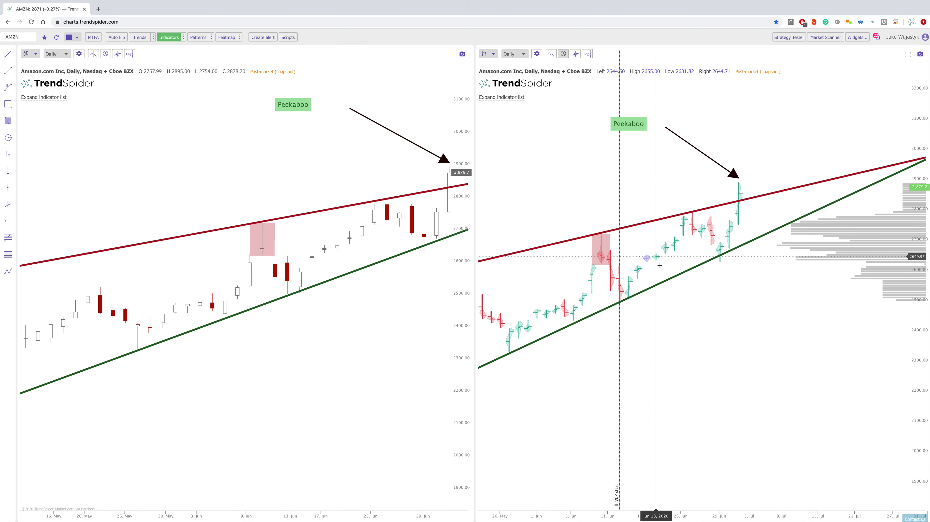
# Hide the Volume by Price (50) indicator on the AMZN raindrop chart
pyautogui.click(501, 97)
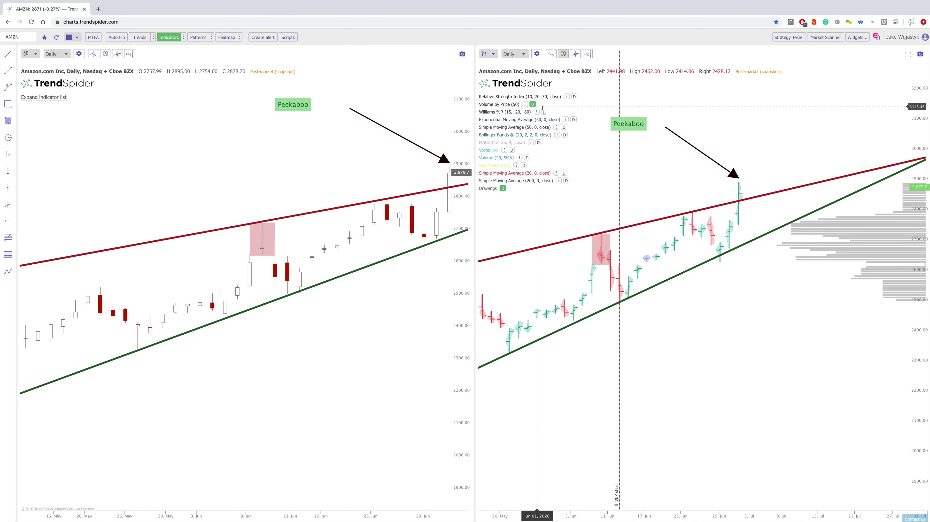
pyautogui.click(533, 105)
pyautogui.moveTo(585, 181); pyautogui.dragTo(648, 179)
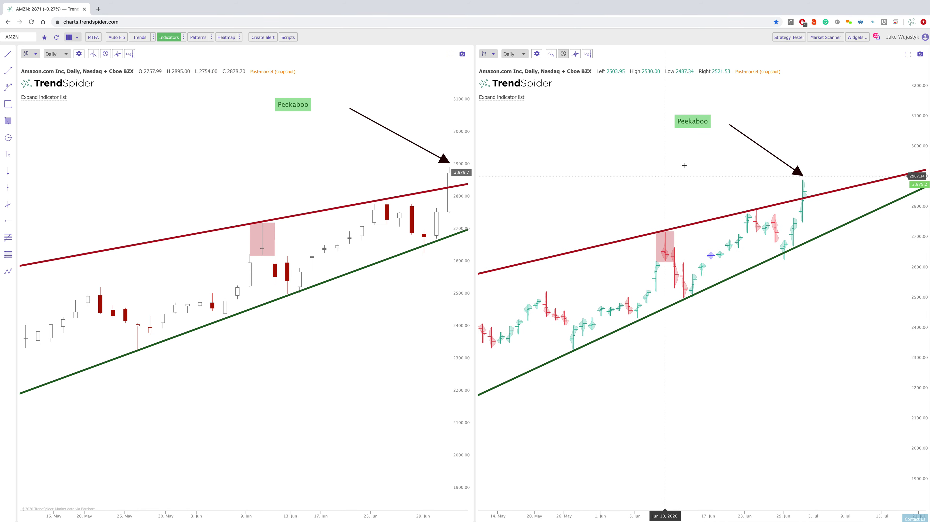
pyautogui.scroll(-5, 702, 150)
pyautogui.scroll(6, 703, 150)
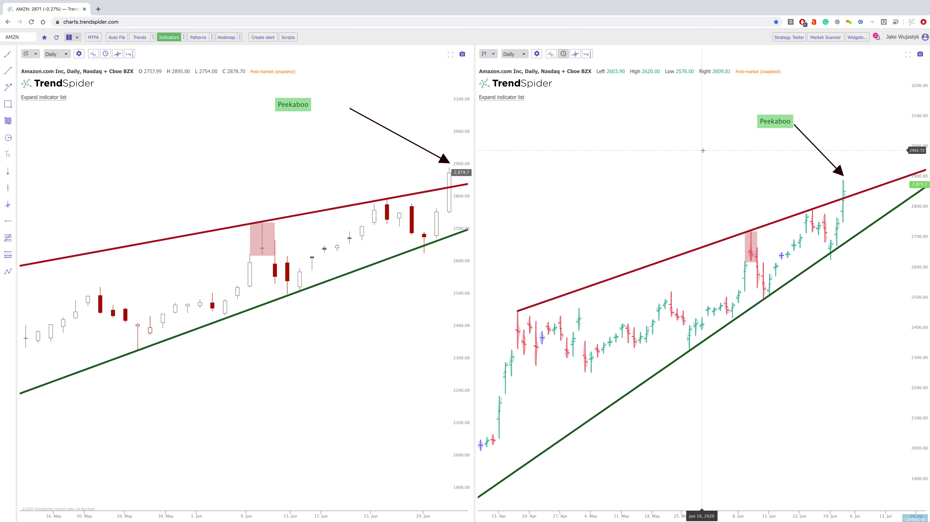
# Delete the Peekaboo label and its arrow from the AMZN charts, keeping the breakout candles in view
pyautogui.press('Delete')
pyautogui.press('Delete')
pyautogui.moveTo(925, 226); pyautogui.dragTo(925, 178)
pyautogui.moveTo(703, 344); pyautogui.dragTo(766, 325)
pyautogui.scroll(2, 765, 326)
pyautogui.moveTo(461, 297); pyautogui.dragTo(453, 146)
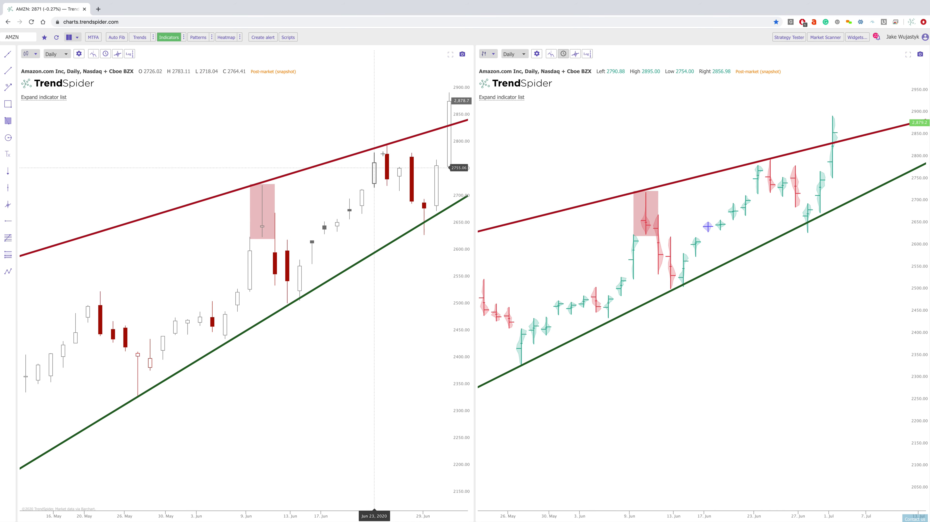
# Review the full AMZN wedge on the raindrop chart, then load TSLA in both charts
pyautogui.scroll(-5, 890, 153)
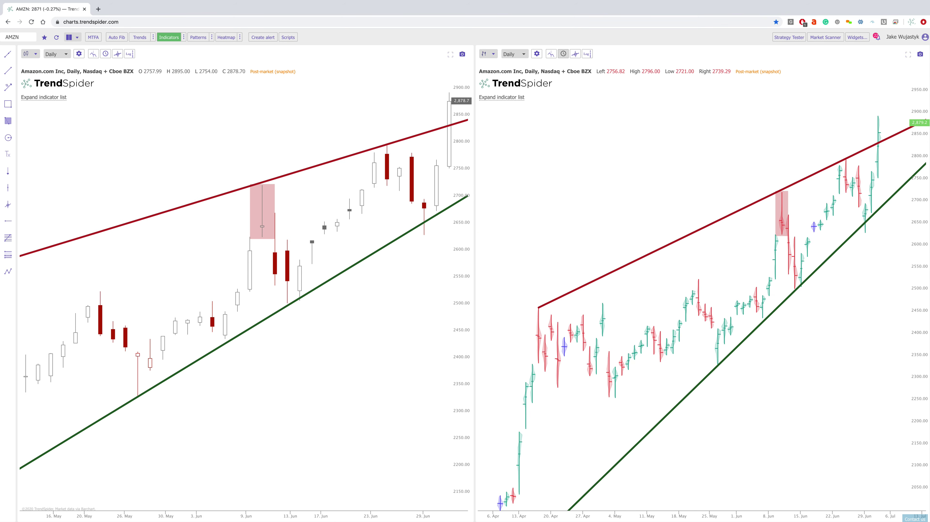
pyautogui.moveTo(917, 153); pyautogui.dragTo(919, 219)
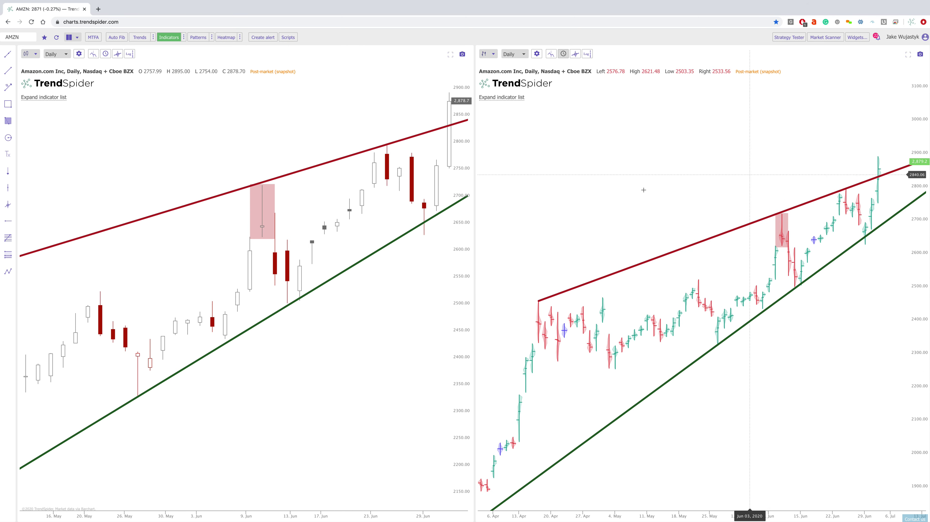
pyautogui.scroll(-4, 648, 201)
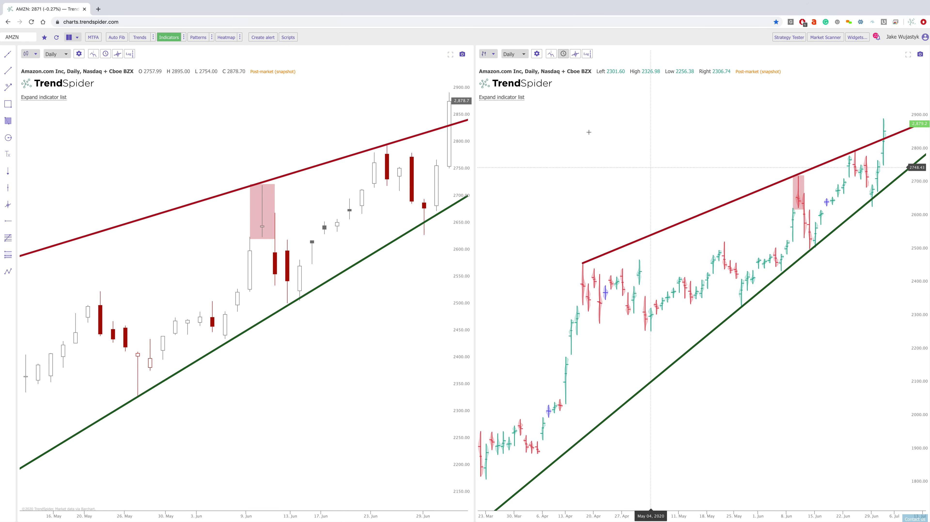
pyautogui.write('T')
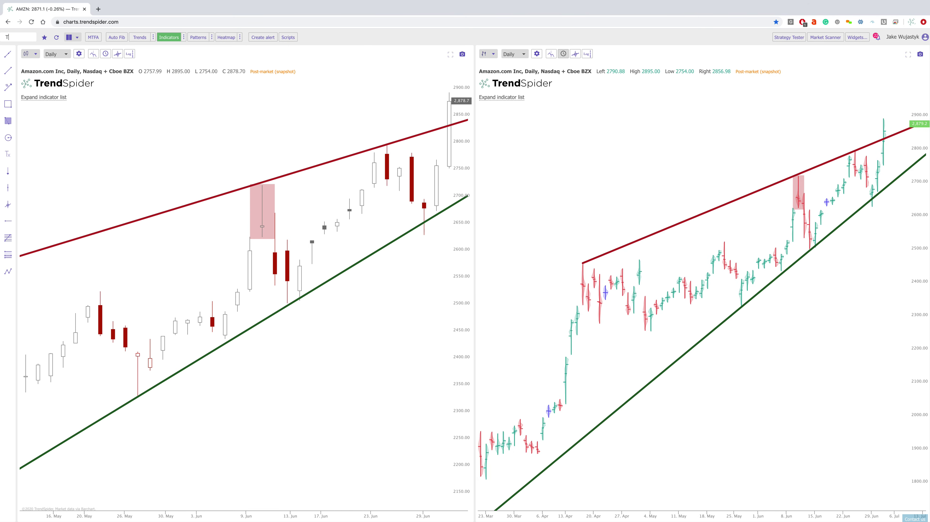
pyautogui.write('SLA')
pyautogui.press('Return')
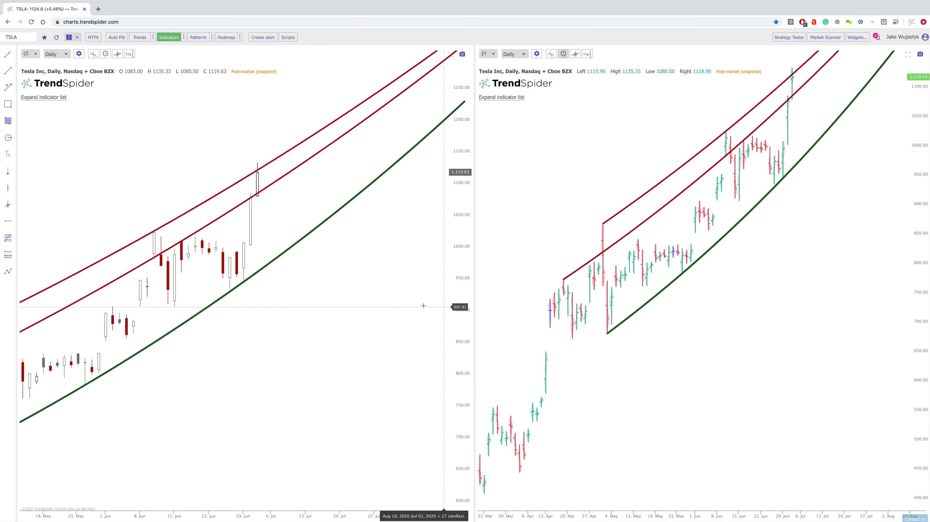
# Turn on the log scale for the TSLA candlestick chart and frame its rising trendlines from mid-April
pyautogui.scroll(-4, 423, 305)
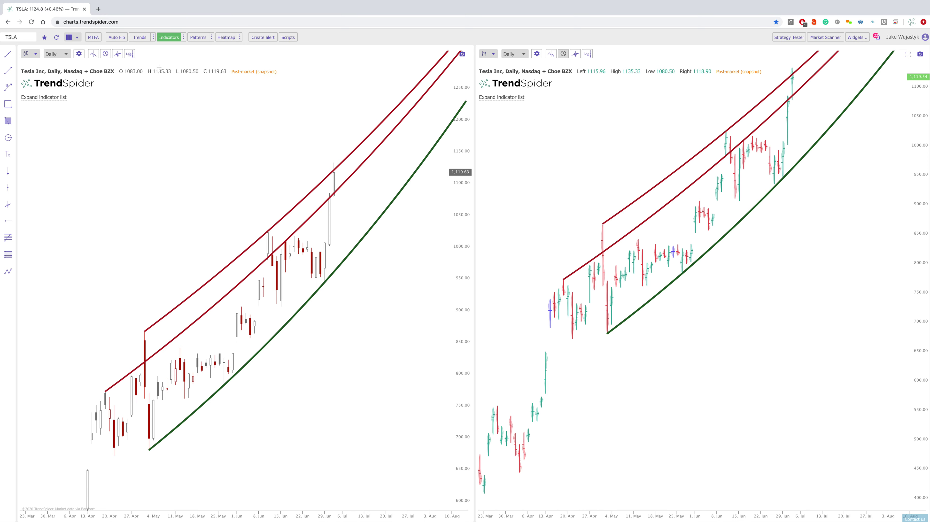
pyautogui.click(129, 53)
pyautogui.scroll(6, 294, 285)
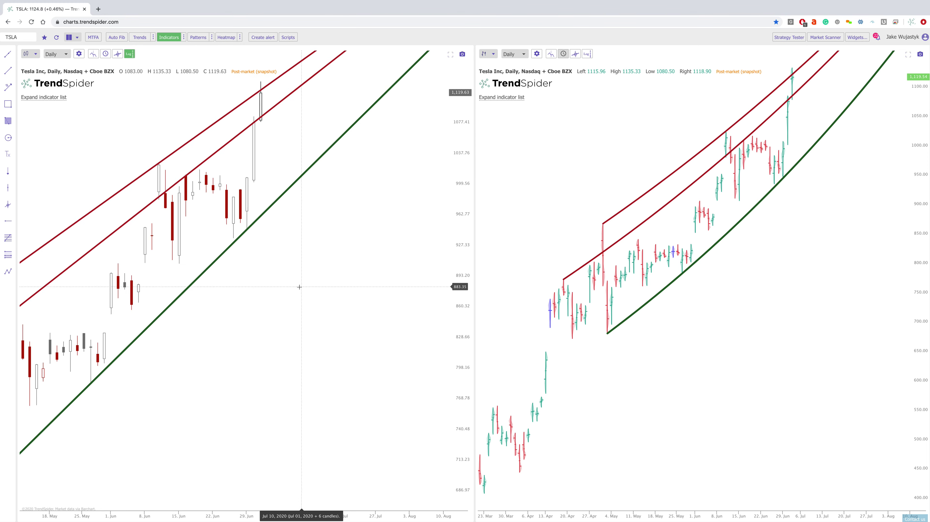
pyautogui.scroll(-4, 300, 287)
pyautogui.moveTo(454, 190); pyautogui.dragTo(449, 305)
pyautogui.moveTo(345, 293); pyautogui.dragTo(383, 293)
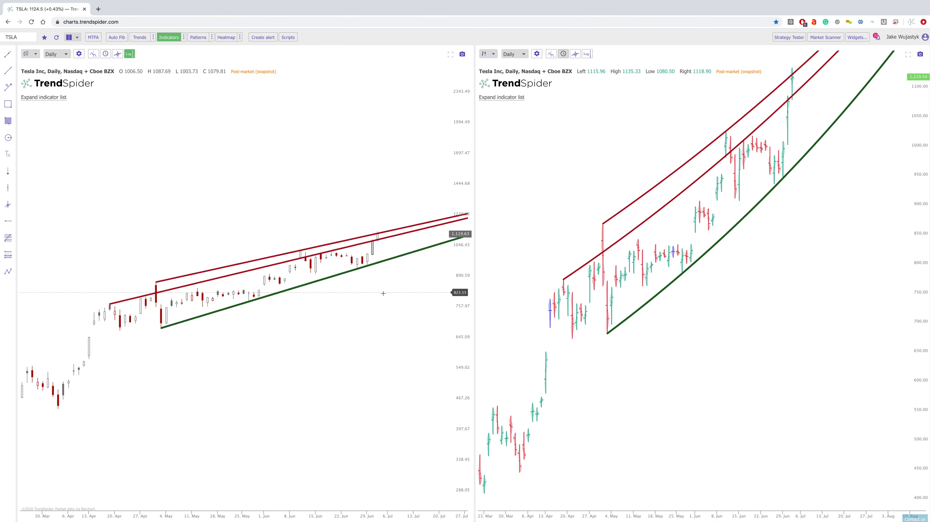
pyautogui.scroll(2, 383, 293)
pyautogui.scroll(5, 463, 278)
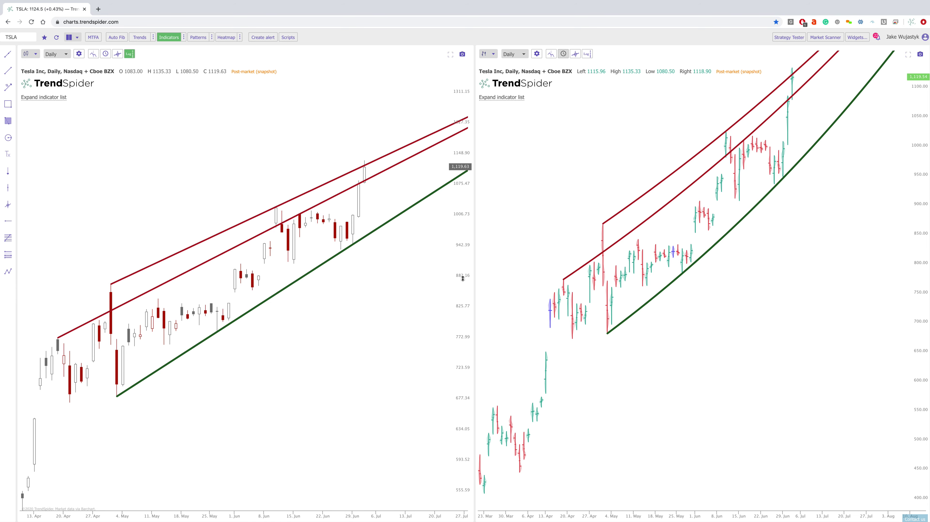
# Turn on the log scale for the TSLA raindrop chart and frame the June candles between the trendlines
pyautogui.click(587, 55)
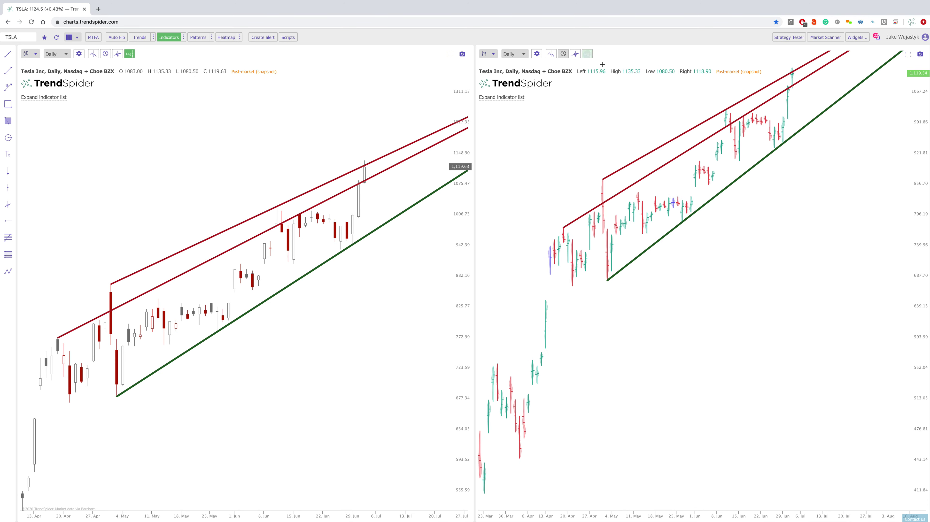
pyautogui.moveTo(922, 140)
pyautogui.mouseDown()
pyautogui.moveTo(923, 113)
pyautogui.moveTo(922, 131)
pyautogui.mouseUp()
pyautogui.scroll(5, 819, 223)
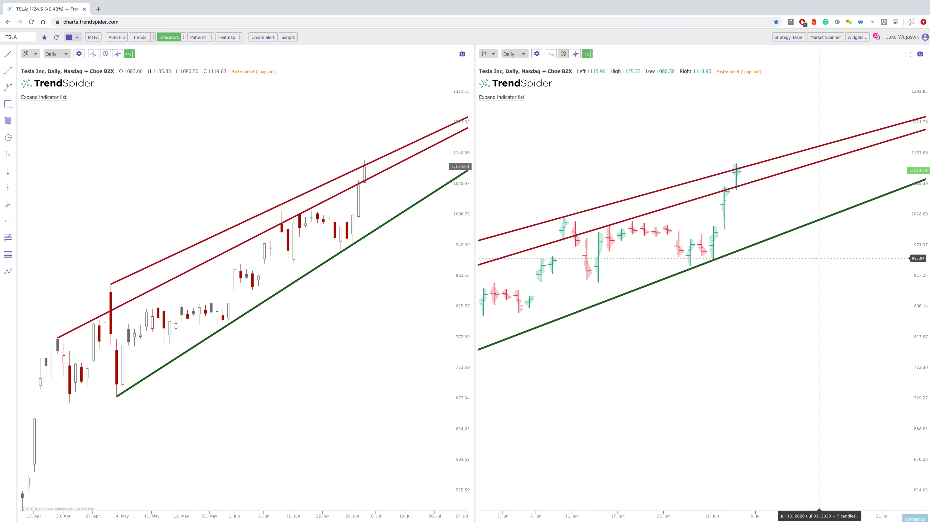
pyautogui.scroll(1, 816, 259)
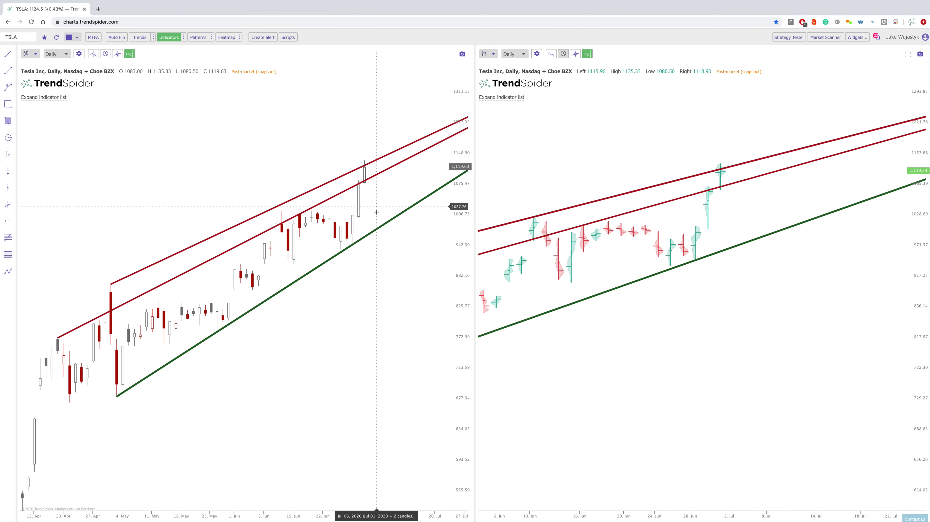
pyautogui.scroll(4, 407, 212)
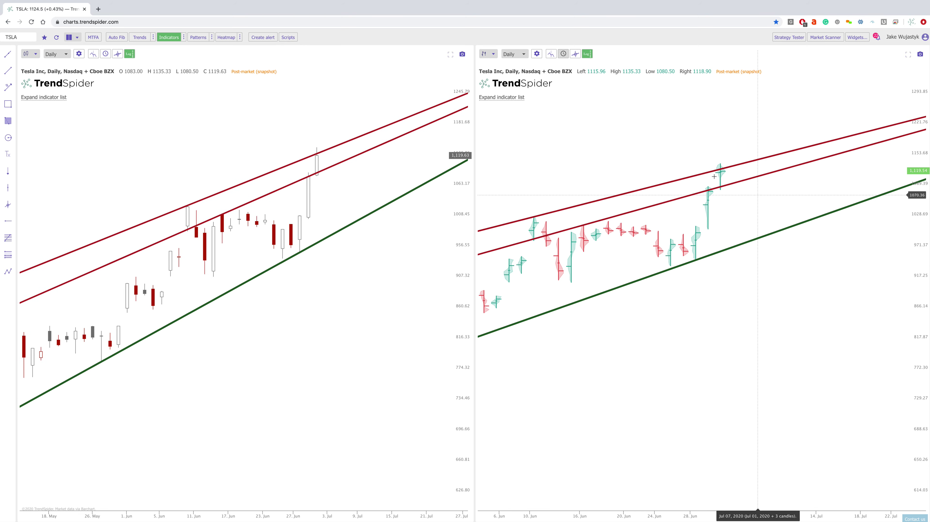
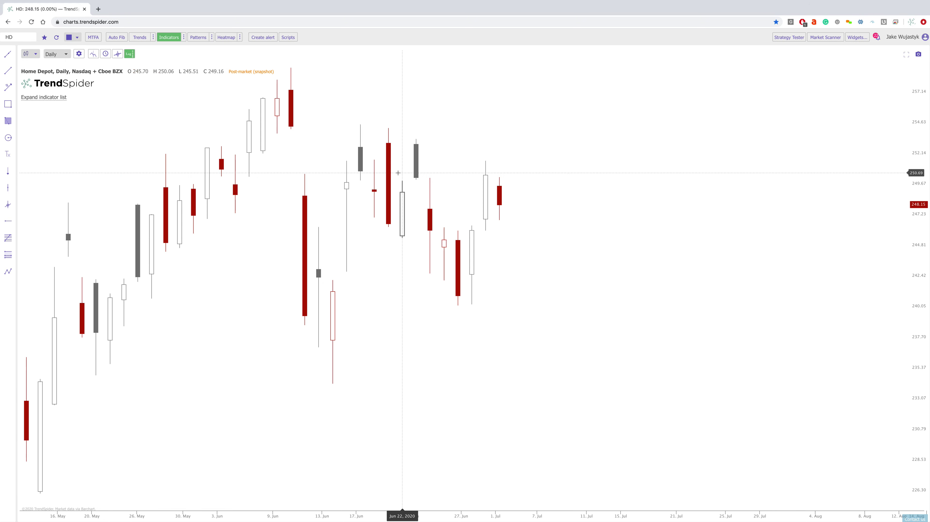
# Show the automatic trends on the Home Depot daily chart, using the Enhanced analysis type with wick (H/L) drawing input
pyautogui.scroll(-5, 519, 201)
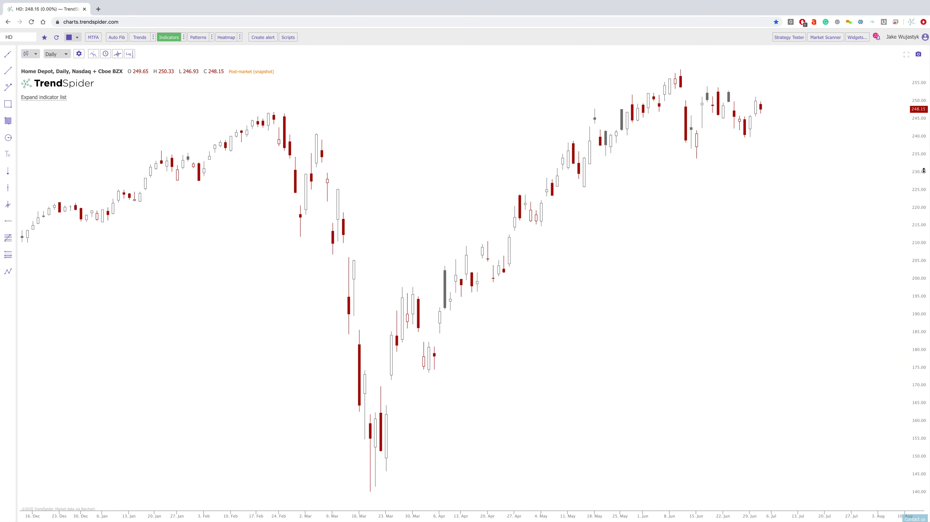
pyautogui.moveTo(923, 169); pyautogui.dragTo(922, 193)
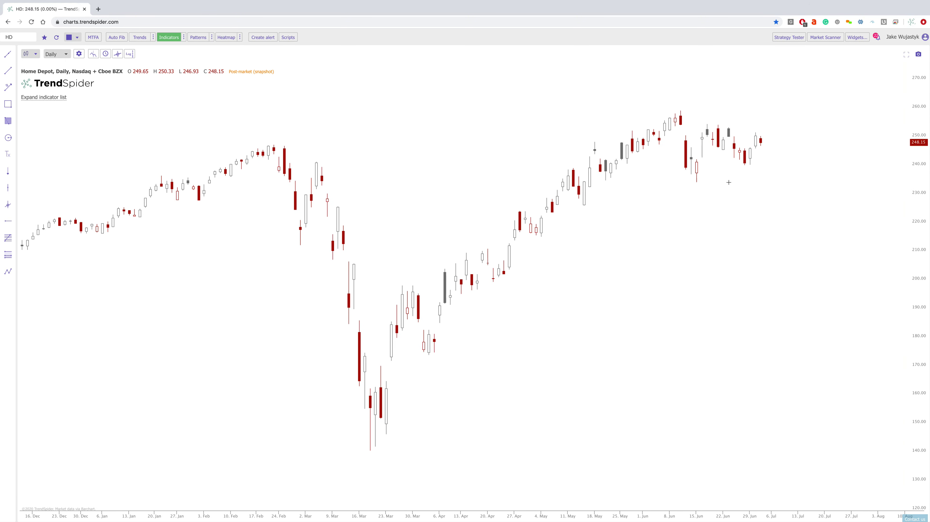
pyautogui.click(154, 37)
pyautogui.click(215, 58)
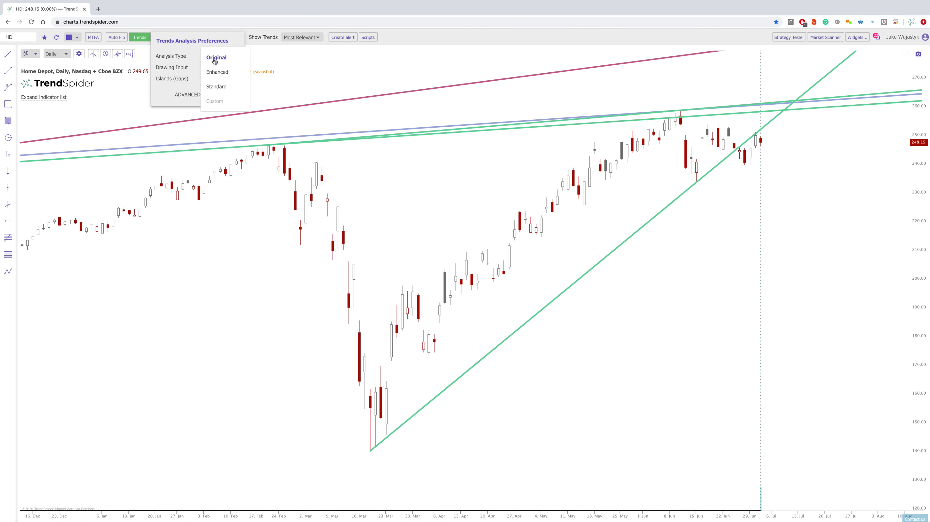
pyautogui.click(218, 72)
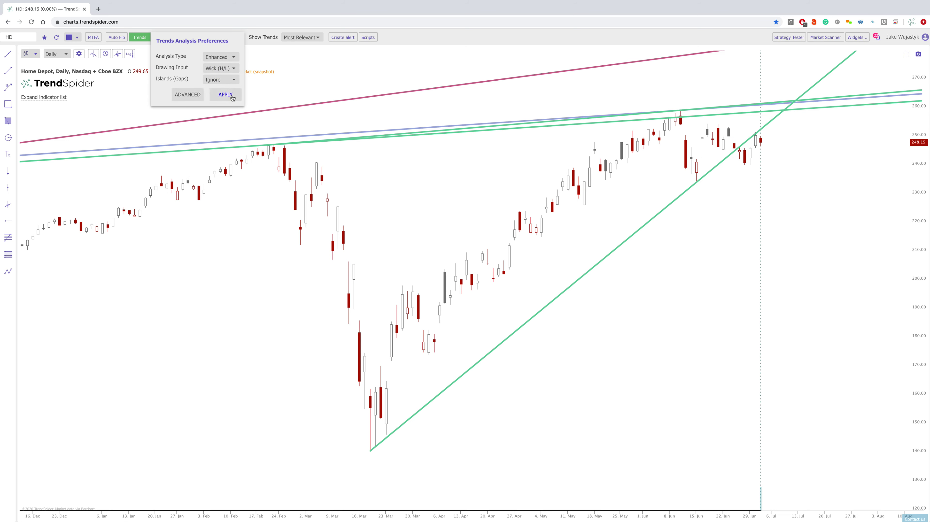
# Keep the detected support line from the March low and the resistance line from mid-May as drawings, then hide the automatic trends
pyautogui.scroll(-3, 804, 252)
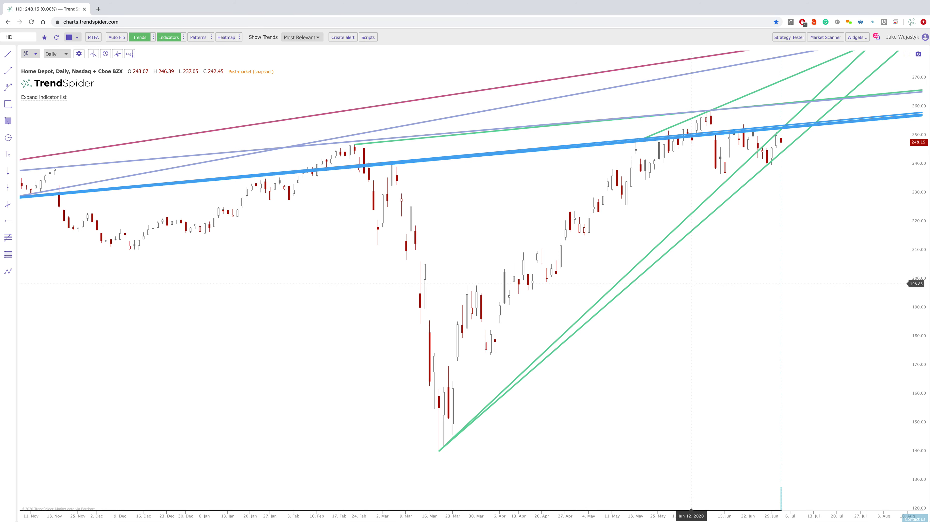
pyautogui.moveTo(912, 206); pyautogui.dragTo(896, 283)
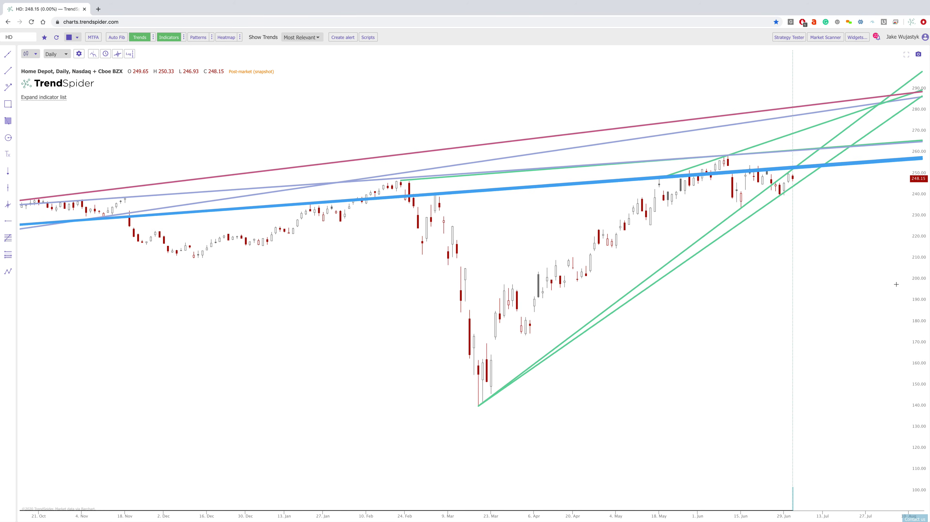
pyautogui.scroll(-4, 841, 274)
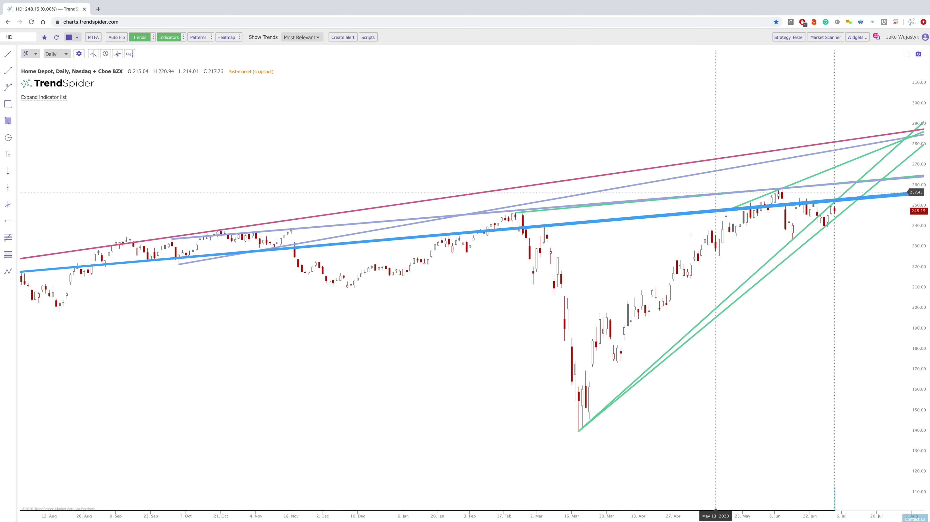
pyautogui.click(782, 262)
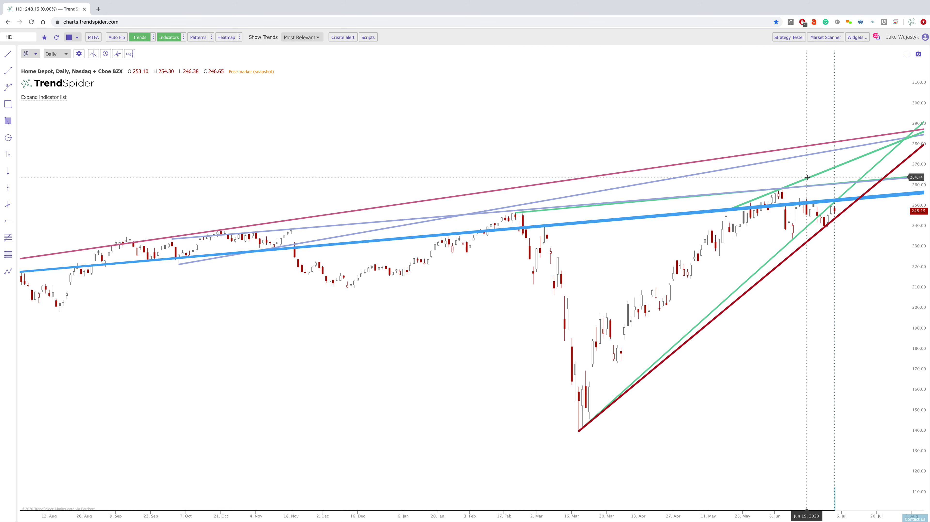
pyautogui.click(139, 37)
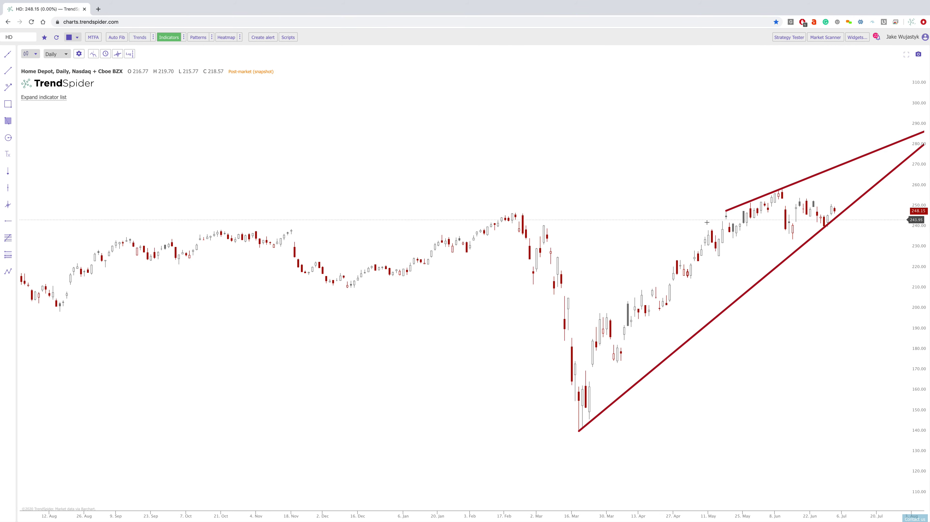
# Replace the HD upper line with the detected resistance through the autumn, February and June highs, and hide the automatic trends
pyautogui.scroll(5, 712, 227)
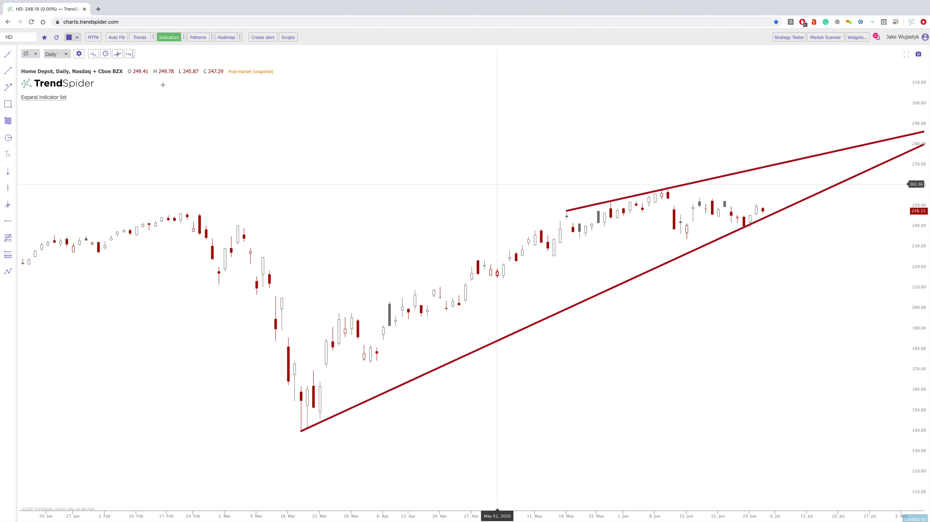
pyautogui.click(140, 37)
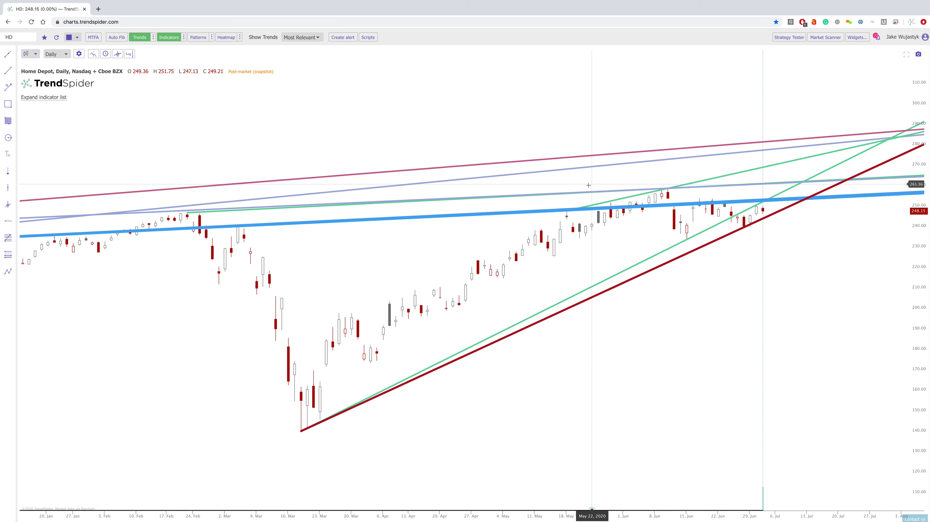
pyautogui.scroll(-3, 578, 195)
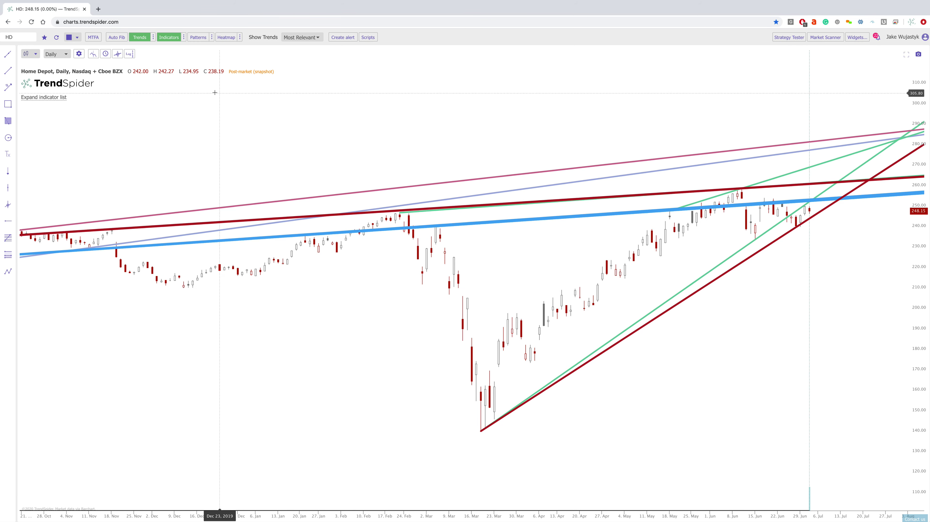
pyautogui.click(137, 38)
pyautogui.scroll(-3, 572, 282)
pyautogui.scroll(2, 572, 281)
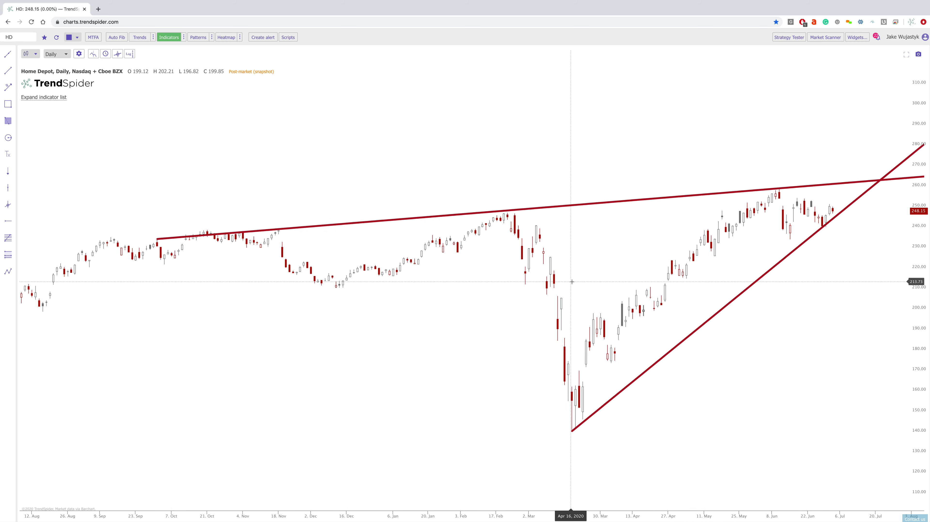
pyautogui.moveTo(615, 180); pyautogui.dragTo(651, 175)
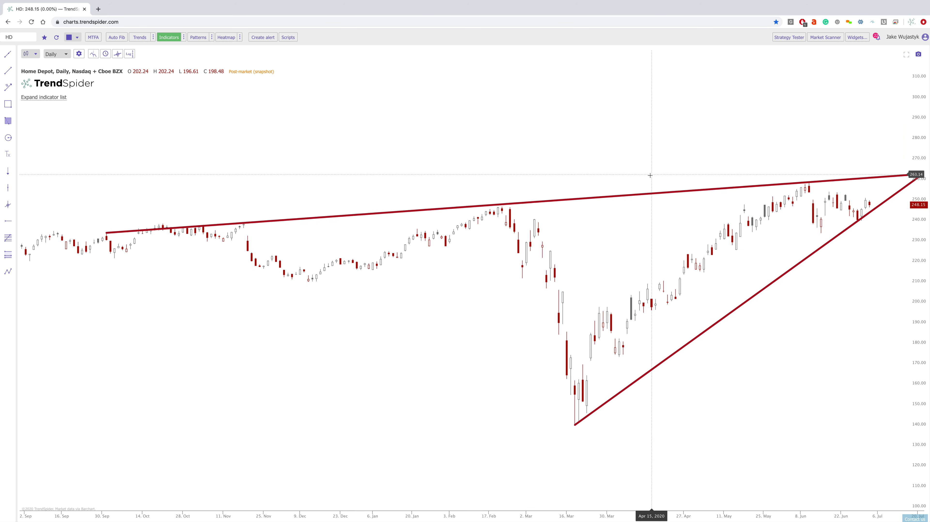
pyautogui.scroll(2, 486, 306)
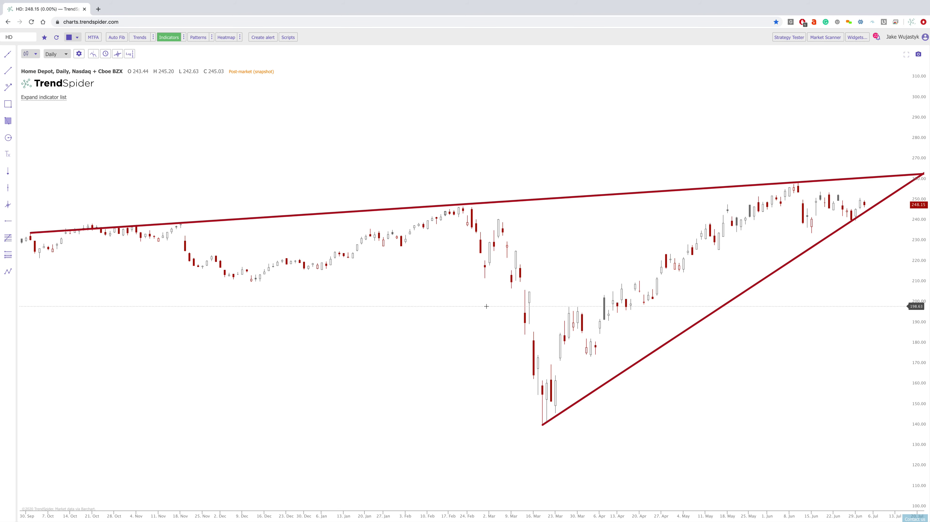
# Recolour the HD support ray rising from the March low to dark green
pyautogui.doubleClick(708, 317)
pyautogui.click(427, 266)
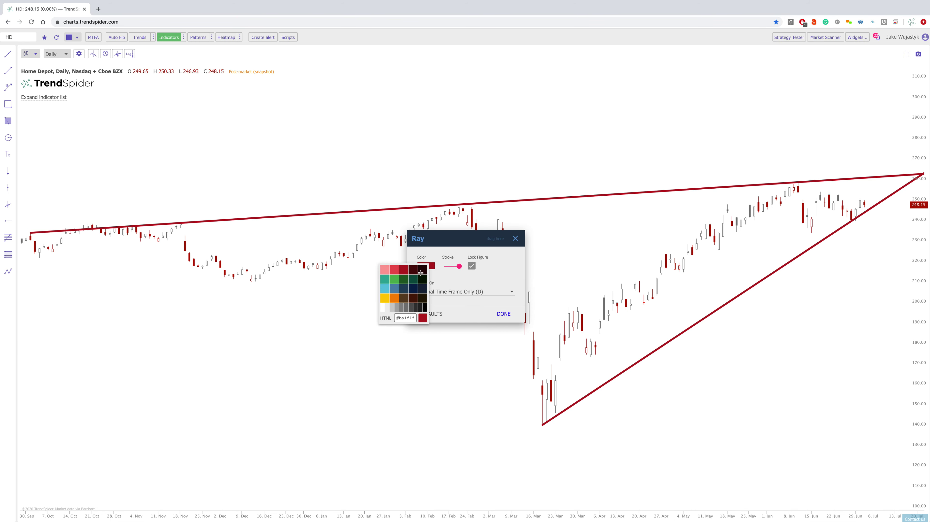
pyautogui.click(405, 281)
pyautogui.click(506, 316)
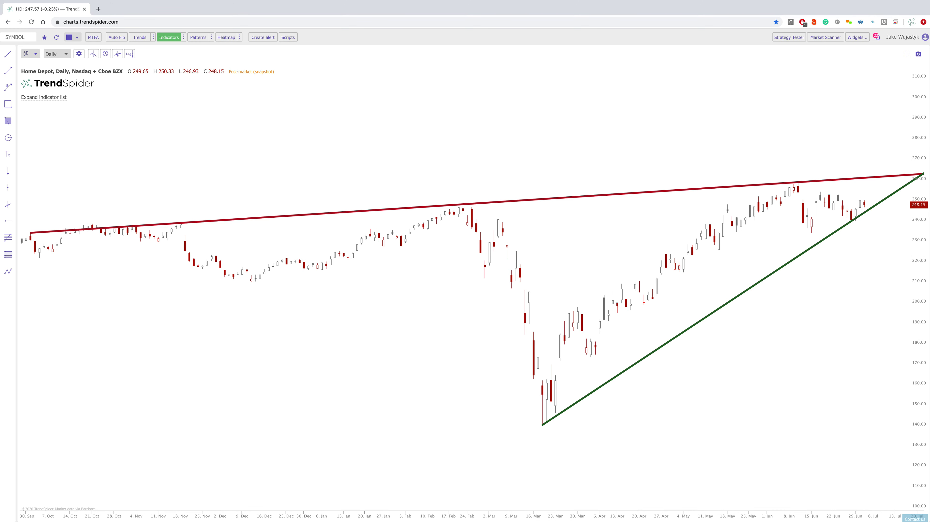
# Load ROKU and compare its trendlines on linear and log scales, leaving the log scale on
pyautogui.press('Return')
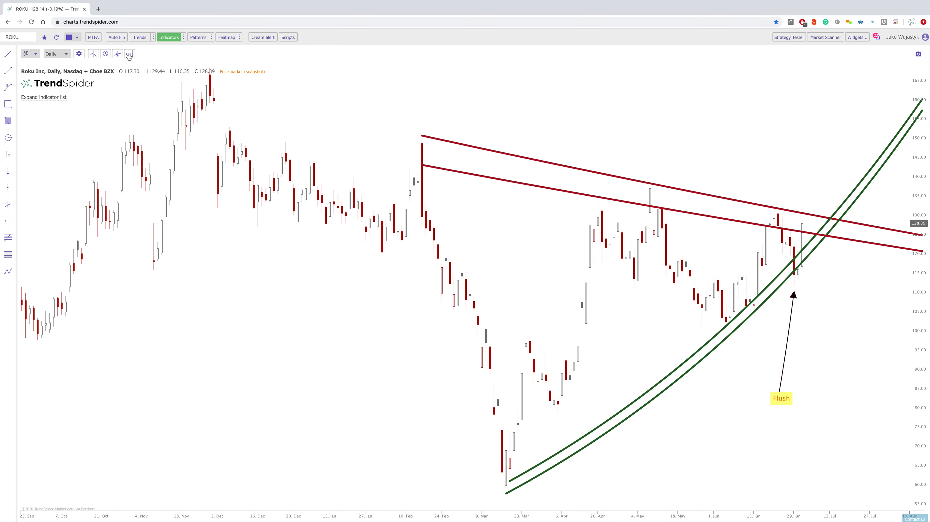
pyautogui.click(129, 54)
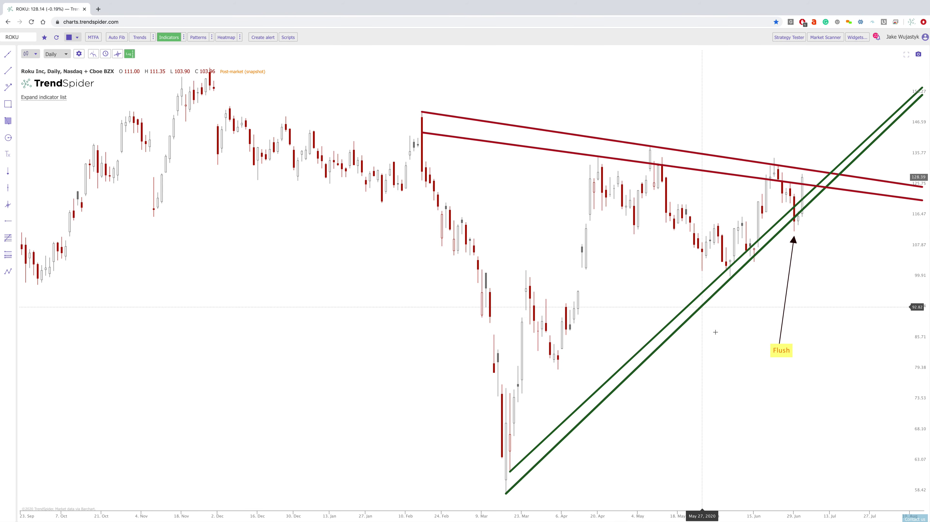
pyautogui.click(128, 54)
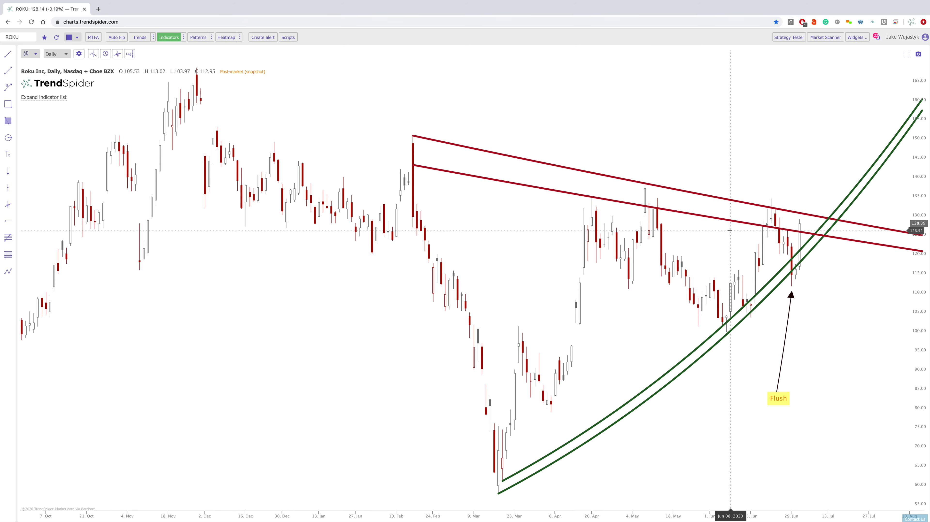
pyautogui.click(130, 55)
# Frame the ROKU candles since February and examine the late-June flush below the green trendlines and the red resistance lines
pyautogui.scroll(5, 576, 227)
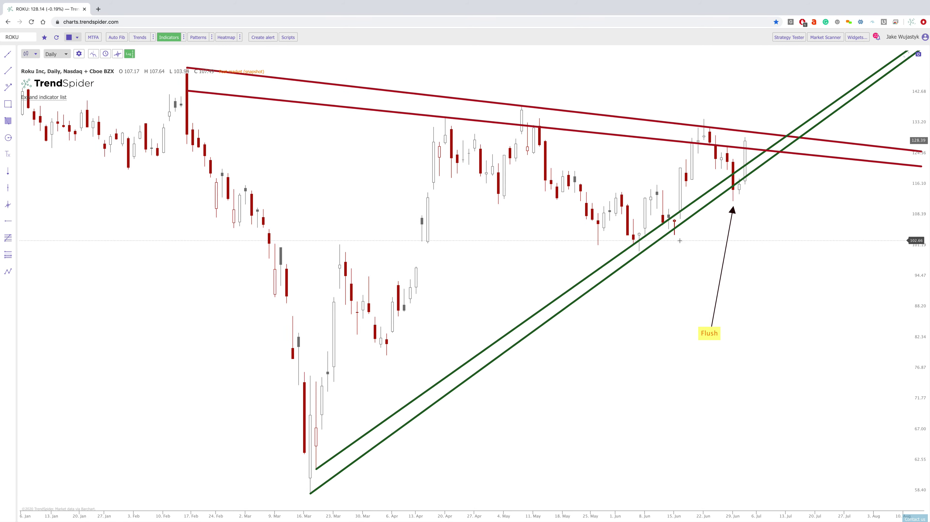
pyautogui.moveTo(917, 172)
pyautogui.mouseDown()
pyautogui.moveTo(916, 201)
pyautogui.moveTo(917, 186)
pyautogui.mouseUp()
pyautogui.moveTo(785, 234); pyautogui.dragTo(864, 237)
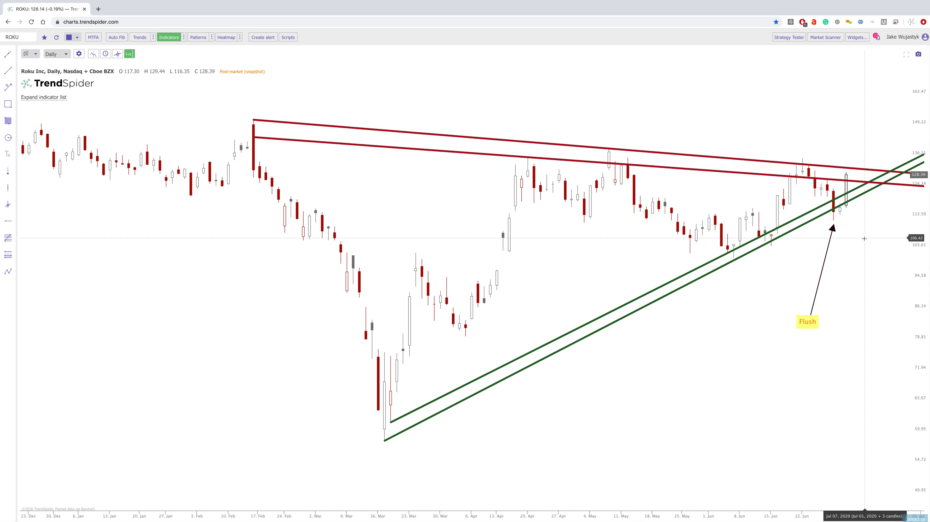
pyautogui.scroll(1, 864, 236)
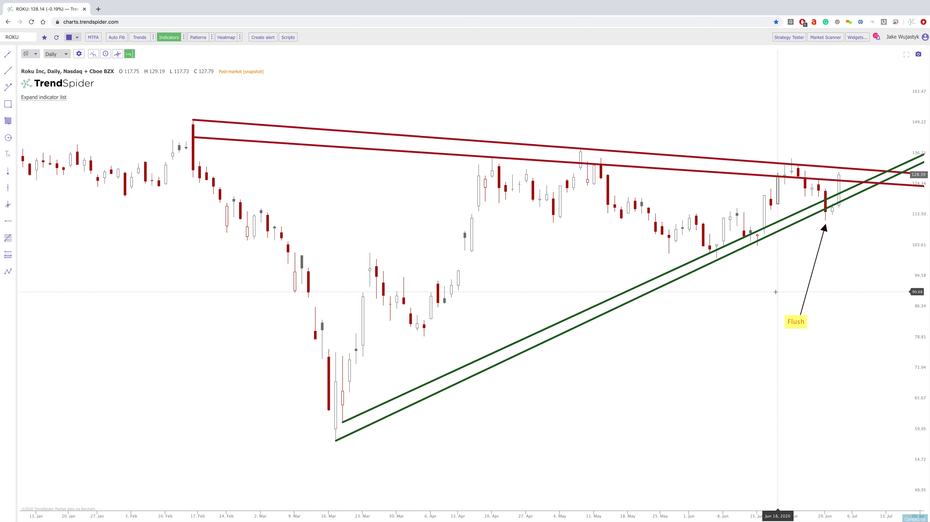
pyautogui.hscroll(-2, 794, 300)
pyautogui.scroll(3, 794, 300)
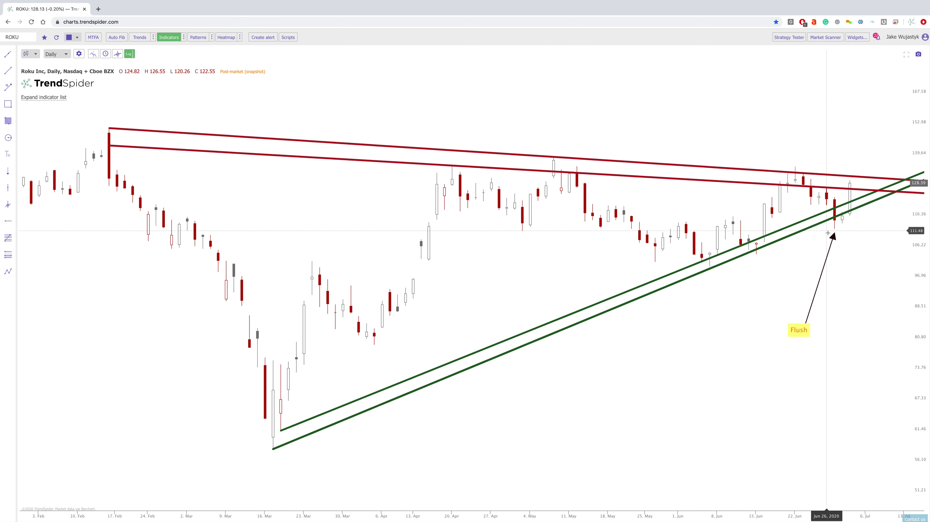
pyautogui.scroll(3, 745, 306)
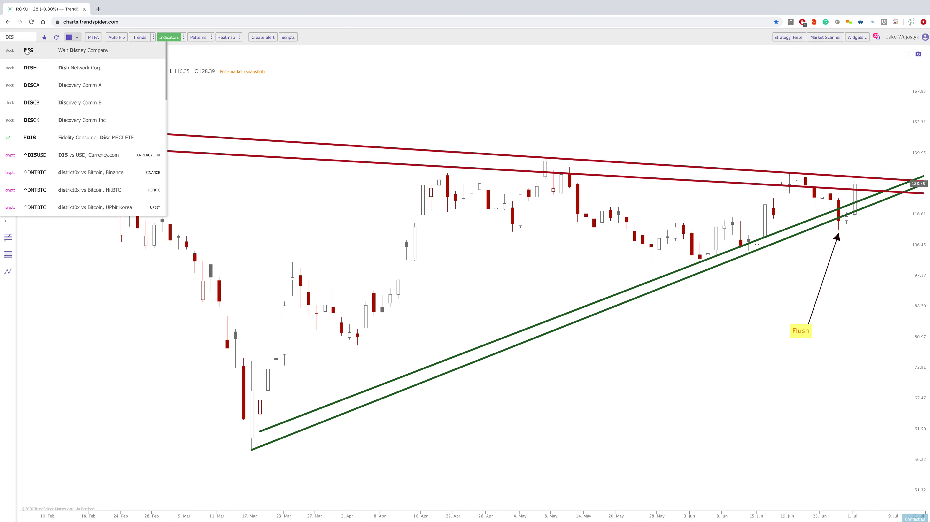
# Load DIS (Walt Disney Company) and frame the daily candles above the green band anchored at the March low
pyautogui.click(27, 51)
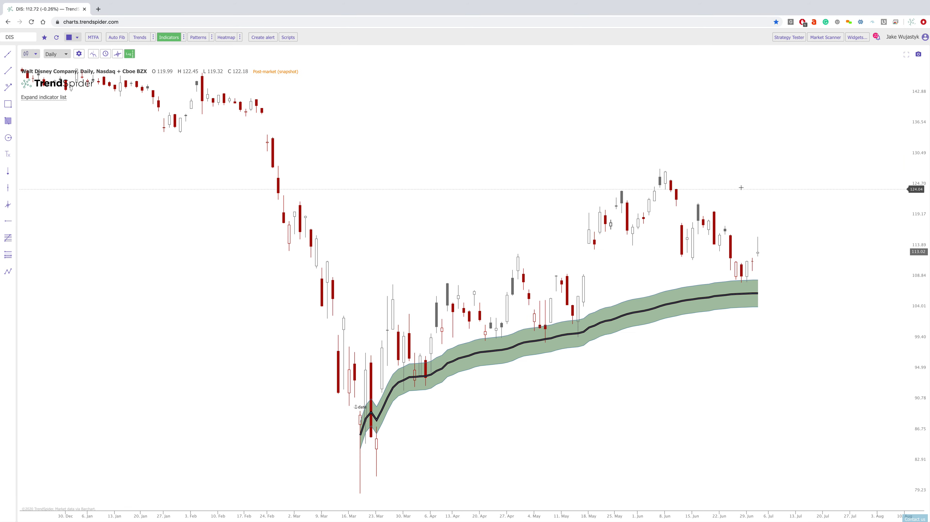
pyautogui.scroll(1, 742, 188)
pyautogui.moveTo(918, 143); pyautogui.dragTo(917, 158)
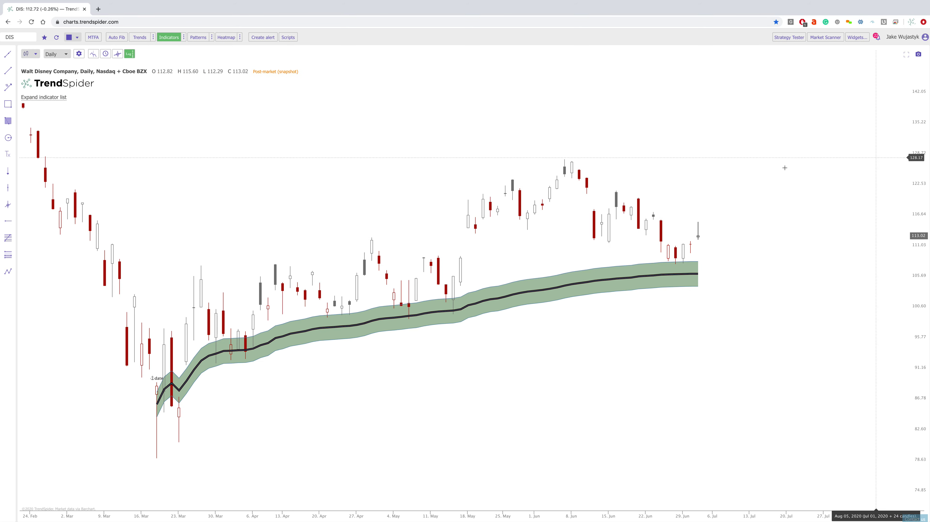
pyautogui.moveTo(707, 173); pyautogui.dragTo(767, 161)
pyautogui.scroll(2, 767, 161)
pyautogui.moveTo(921, 176); pyautogui.dragTo(920, 162)
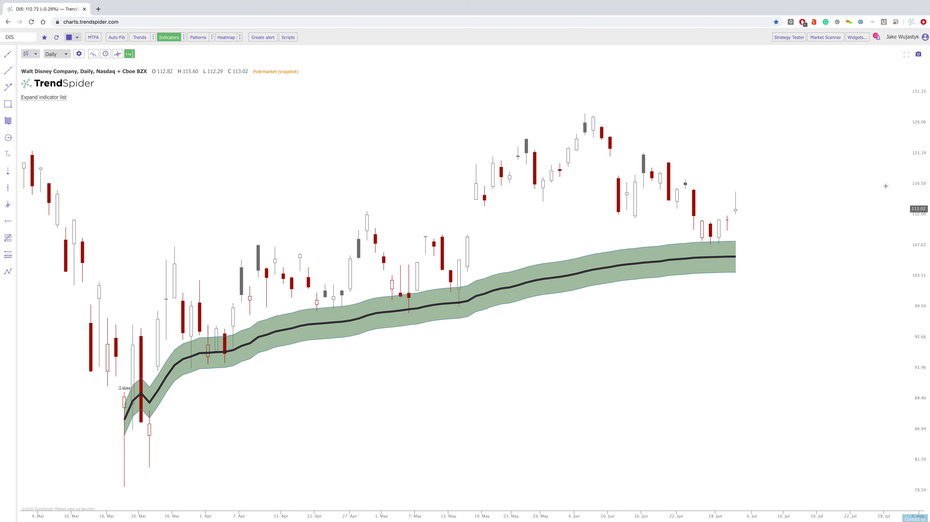
pyautogui.moveTo(726, 206); pyautogui.dragTo(818, 186)
pyautogui.scroll(3, 818, 186)
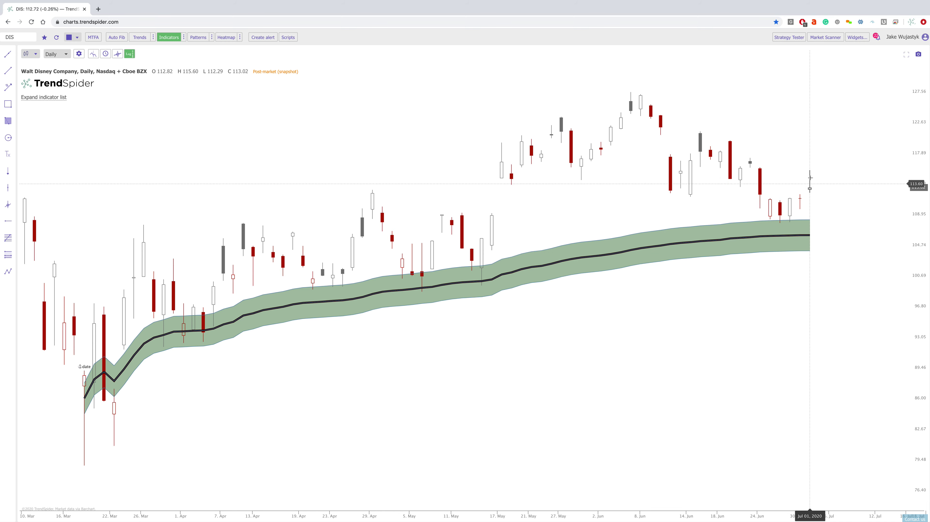
# Split the DIS view into two side-by-side charts, change the second to raindrops and frame its June price action above the band
pyautogui.click(77, 40)
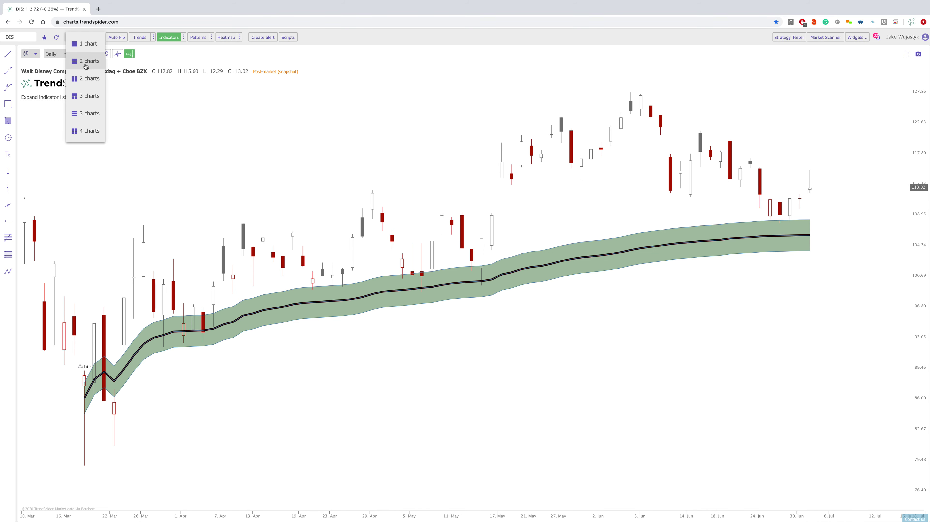
pyautogui.click(81, 80)
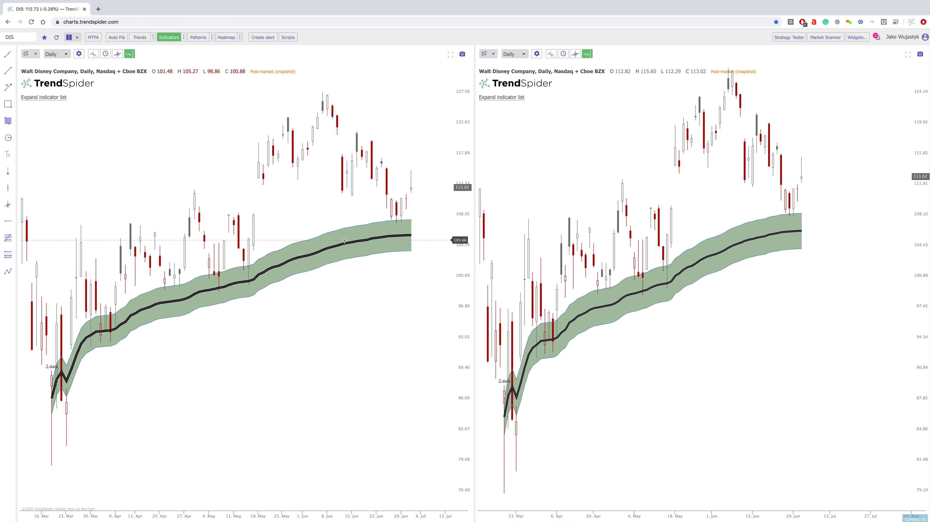
pyautogui.click(488, 54)
pyautogui.click(501, 127)
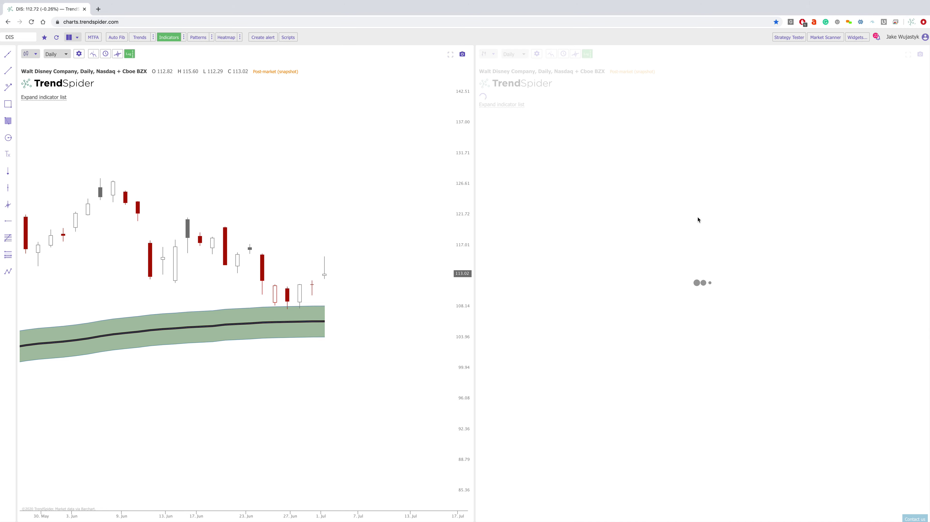
pyautogui.scroll(5, 716, 220)
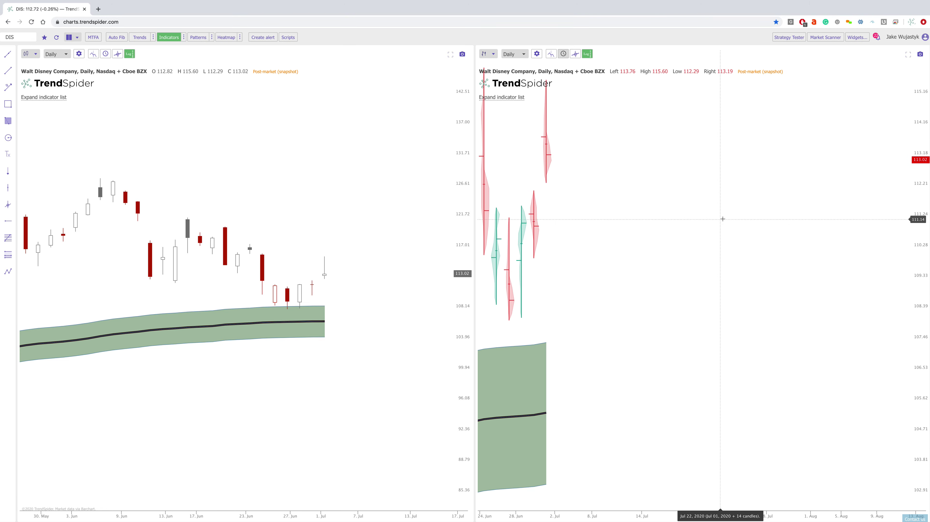
pyautogui.moveTo(927, 92); pyautogui.dragTo(921, 172)
pyautogui.moveTo(620, 172); pyautogui.dragTo(783, 164)
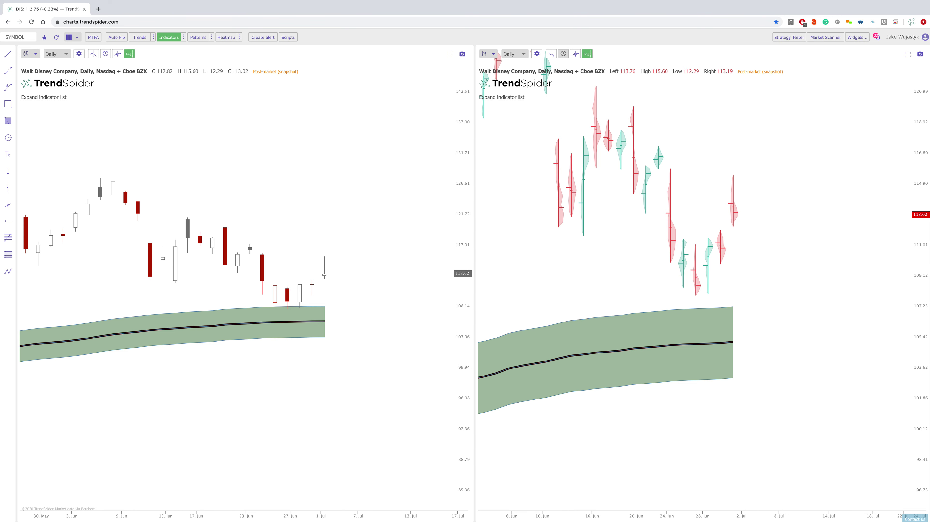
# Load FB (Facebook Inc) in the split view and frame its daily price action since late March
pyautogui.write('B')
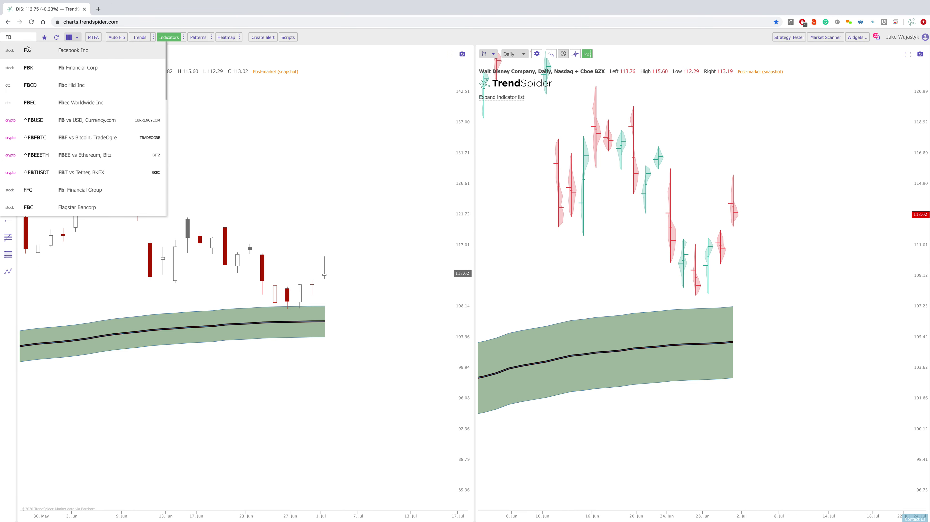
pyautogui.press('Return')
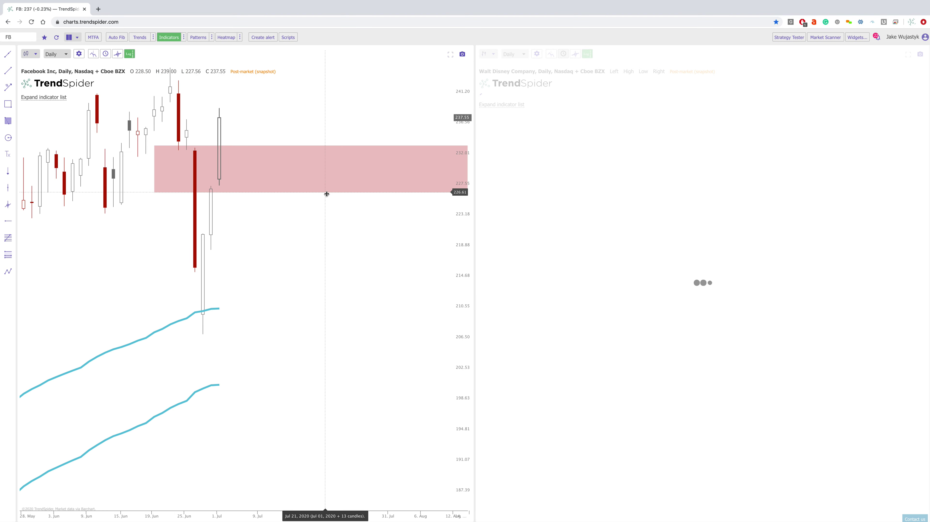
pyautogui.scroll(-5, 327, 194)
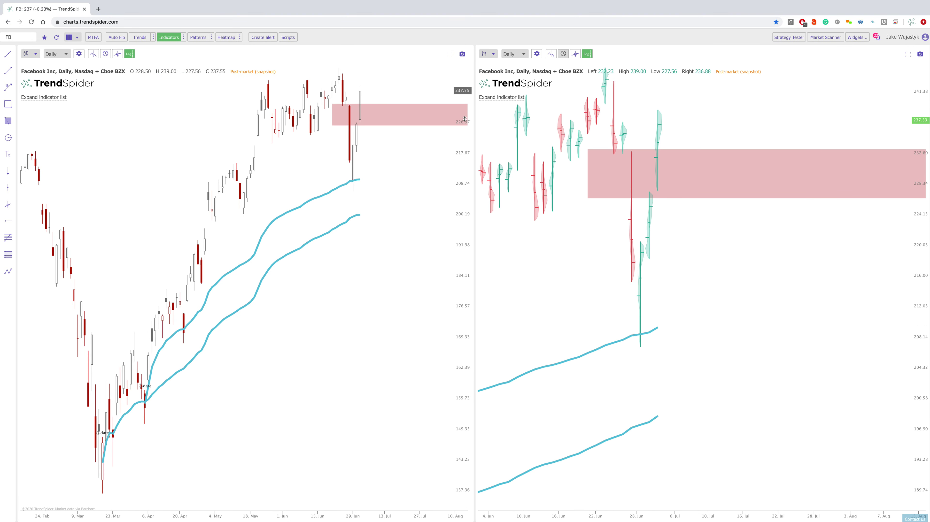
pyautogui.moveTo(465, 119); pyautogui.dragTo(464, 183)
pyautogui.scroll(4, 423, 266)
pyautogui.moveTo(413, 264)
pyautogui.mouseDown()
pyautogui.moveTo(424, 267)
pyautogui.moveTo(413, 267)
pyautogui.mouseUp()
pyautogui.scroll(-3, 718, 294)
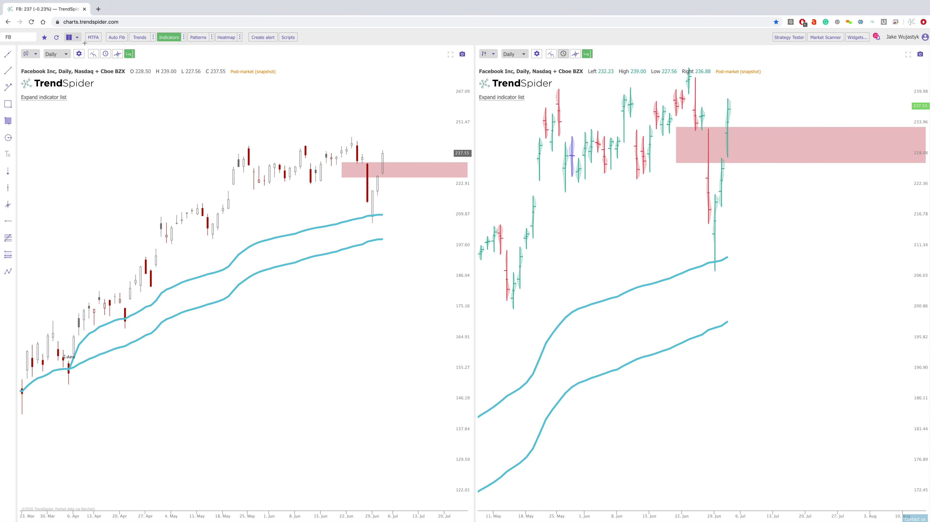
# Return to a single-chart layout and frame the FB daily candles from late February through July 1
pyautogui.click(78, 38)
pyautogui.click(75, 61)
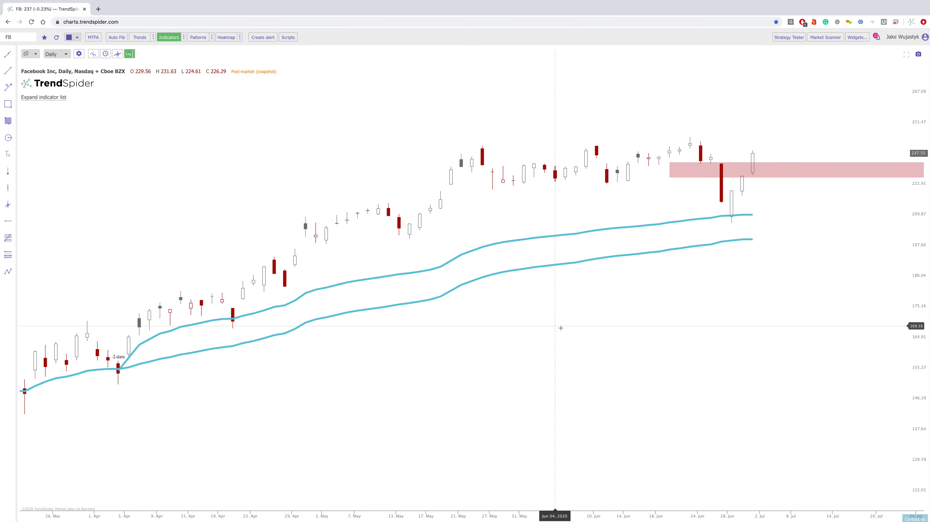
pyautogui.scroll(3, 581, 330)
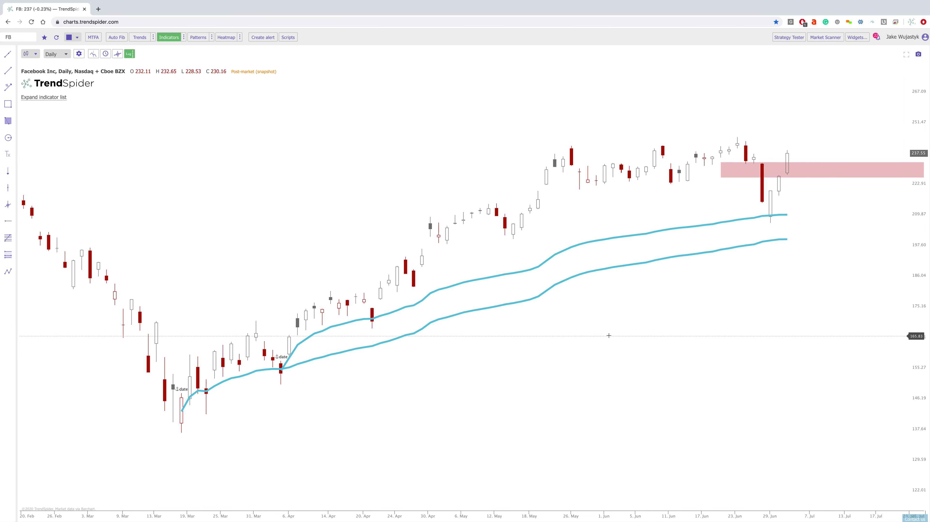
pyautogui.moveTo(609, 336); pyautogui.dragTo(603, 335)
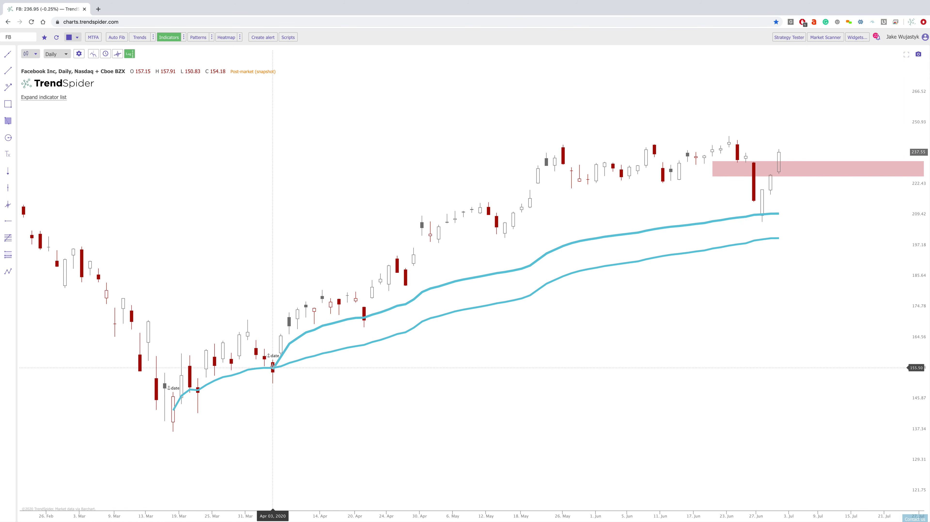
# Add an Alphatrends Anchored VWAP at the April 21, 2020 candle on the FB chart
pyautogui.rightClick(198, 394)
pyautogui.click(194, 384)
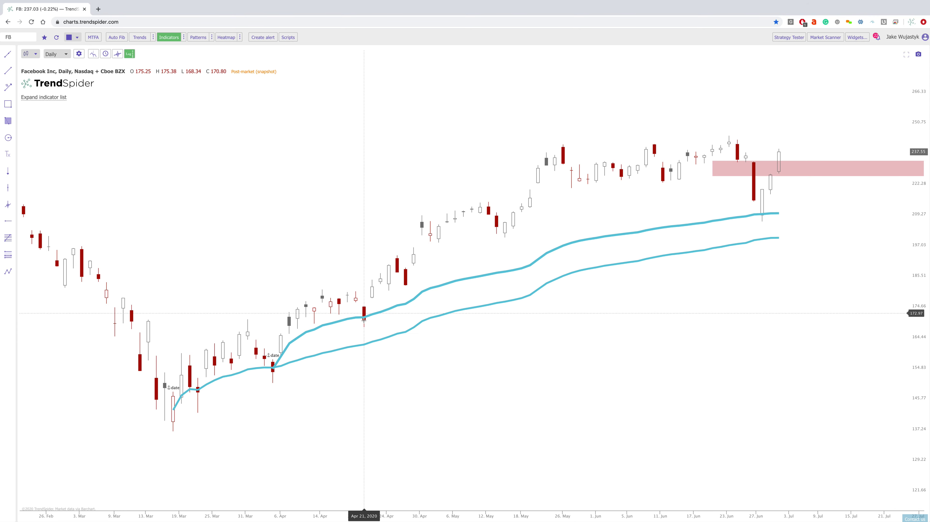
pyautogui.rightClick(364, 302)
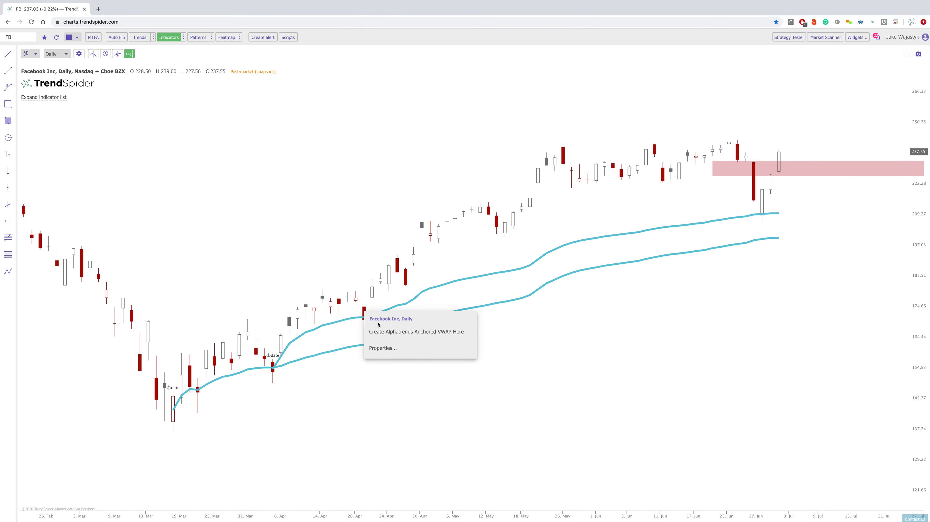
pyautogui.click(380, 330)
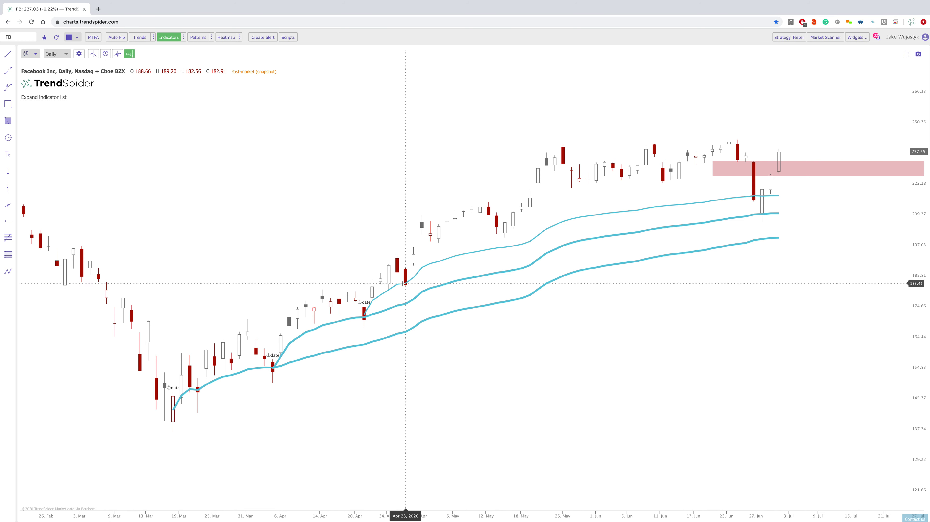
pyautogui.scroll(-1, 403, 283)
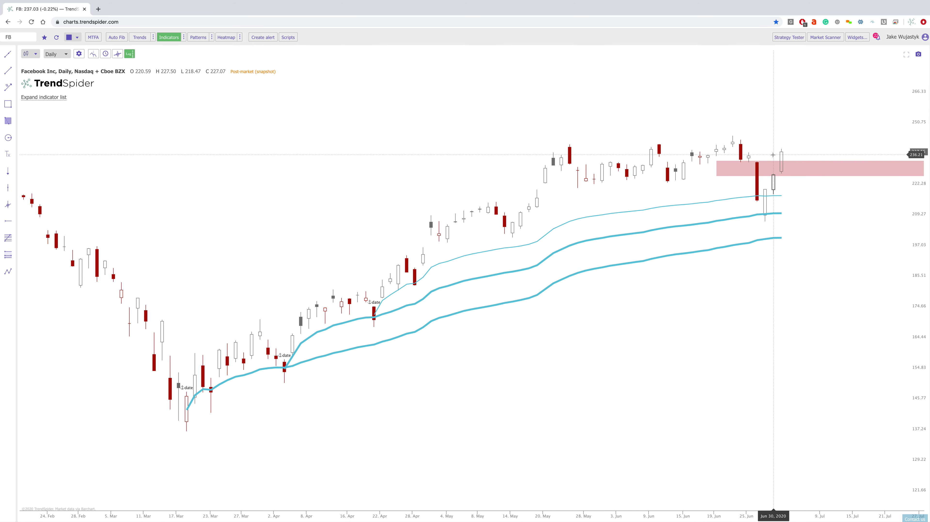
# Turn on the Volume by Price (50) indicator and move its start to the March 18, 2020 low on FB
pyautogui.click(44, 97)
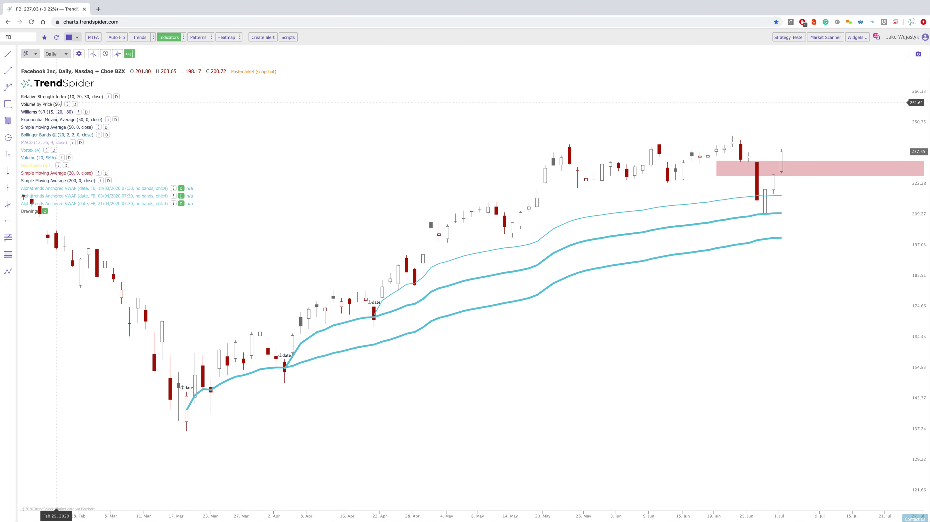
pyautogui.click(75, 106)
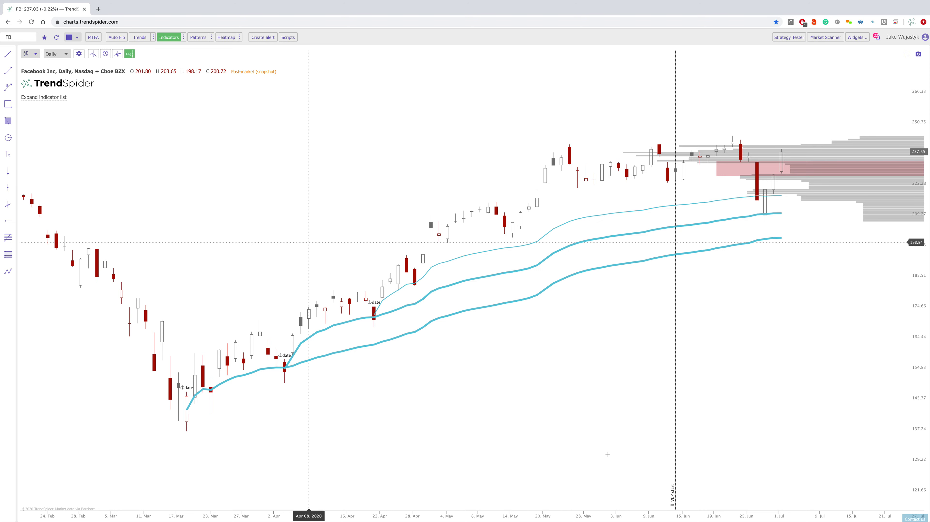
pyautogui.moveTo(673, 487); pyautogui.dragTo(189, 435)
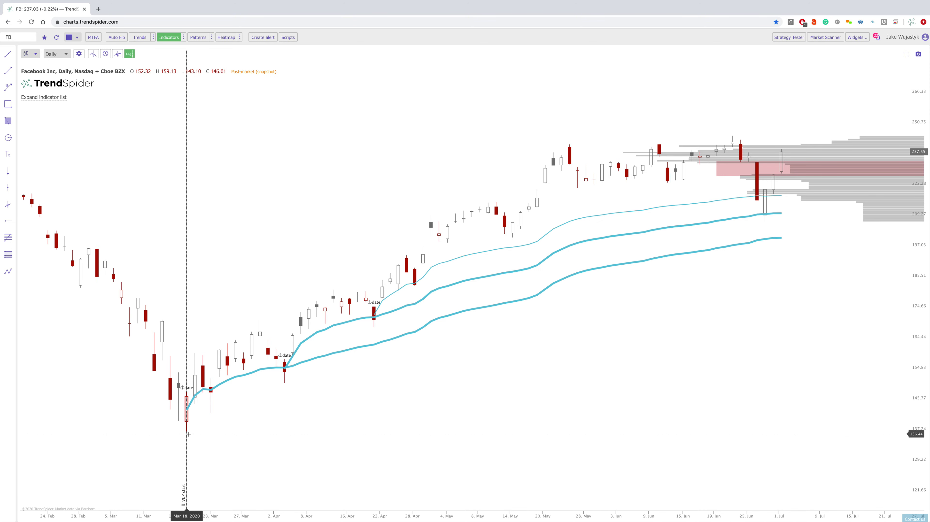
pyautogui.scroll(1, 672, 313)
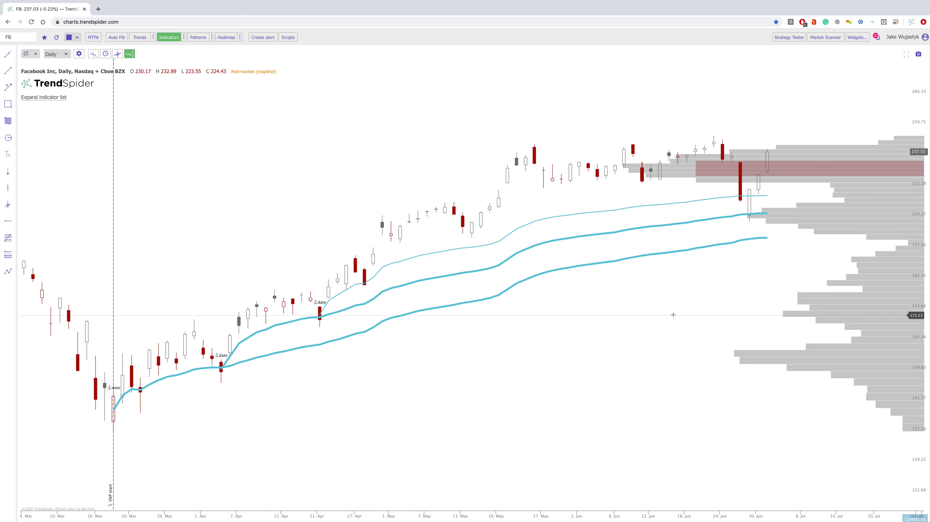
pyautogui.moveTo(673, 313); pyautogui.dragTo(215, 303)
pyautogui.scroll(-2, 581, 285)
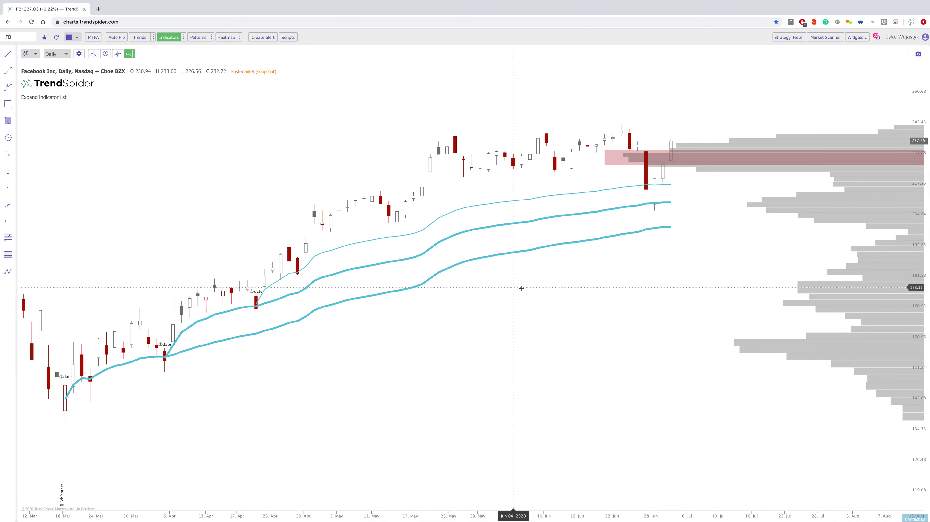
pyautogui.scroll(-1, 521, 289)
pyautogui.scroll(-1, 521, 288)
pyautogui.scroll(2, 555, 251)
pyautogui.scroll(-1, 555, 251)
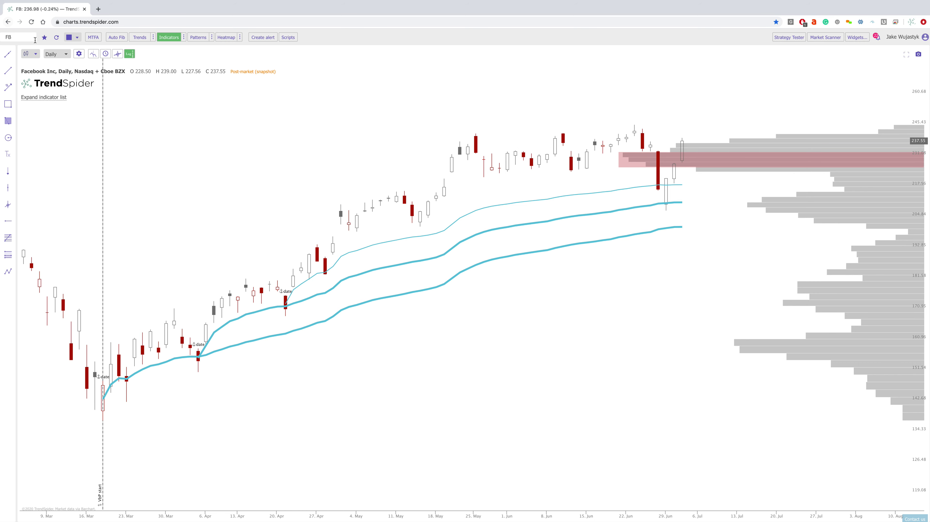
# Switch the FB chart from candles to raindrops and compress its price scale
pyautogui.click(36, 55)
pyautogui.click(47, 128)
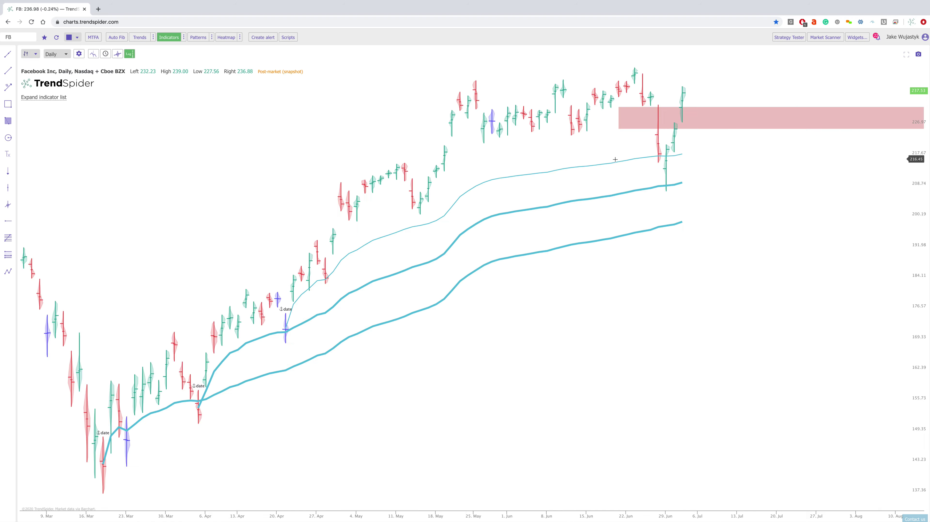
pyautogui.moveTo(913, 120); pyautogui.dragTo(913, 148)
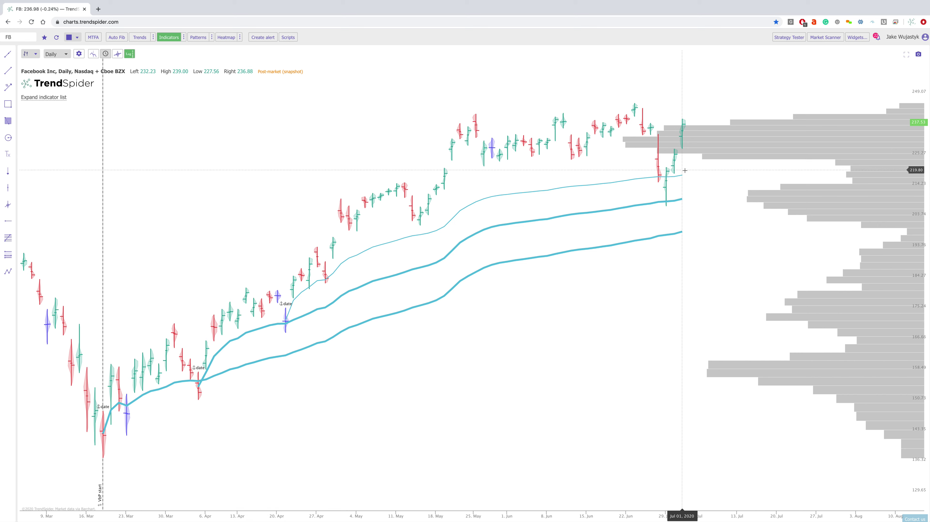
# Try to draw a horizontal line at the late-June high on the FB raindrop chart
pyautogui.scroll(-2, 691, 172)
pyautogui.scroll(-2, 921, 88)
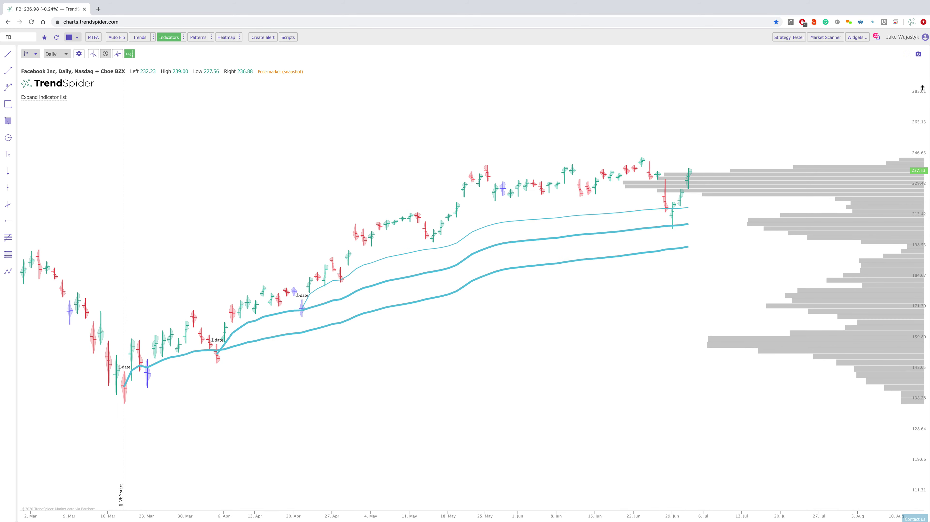
pyautogui.click(6, 223)
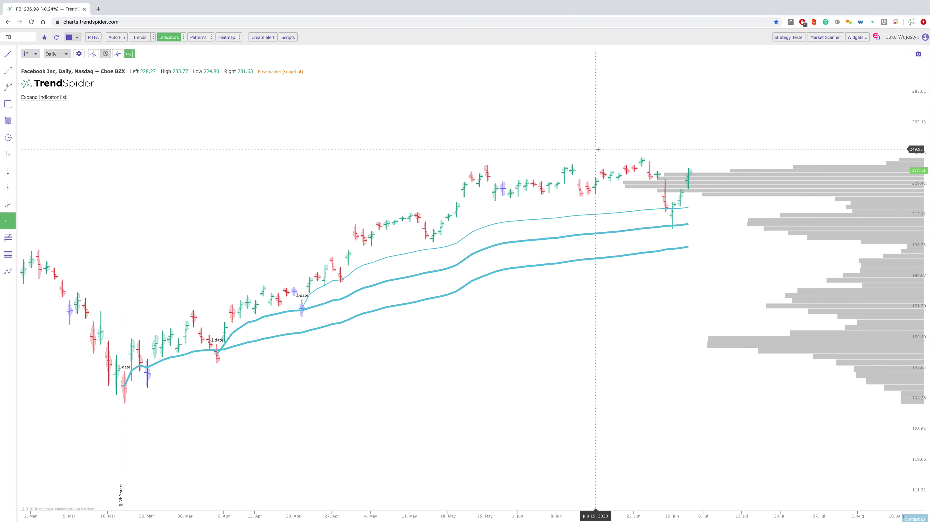
pyautogui.click(646, 156)
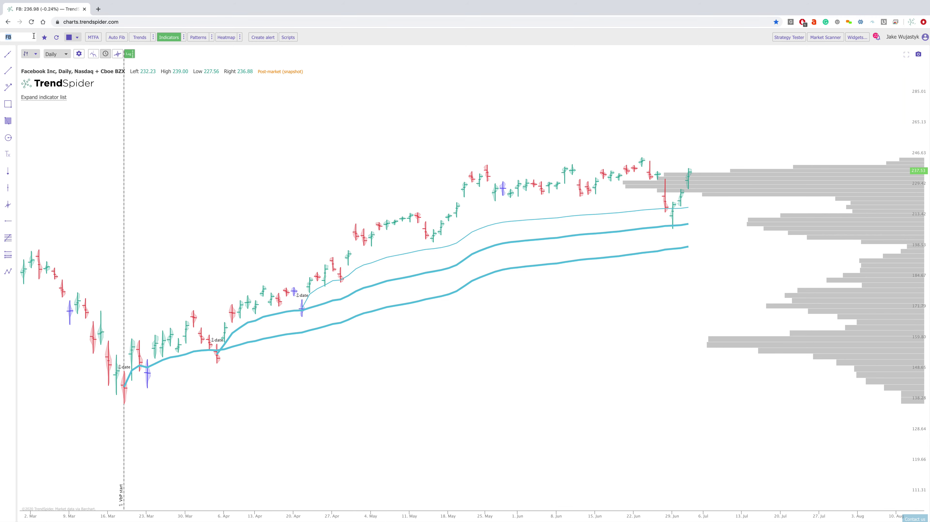
# Load NFLX (Netflix Inc) and frame its raindrops with the trendlines and the "Balloon breakout" note in view
pyautogui.write('LX')
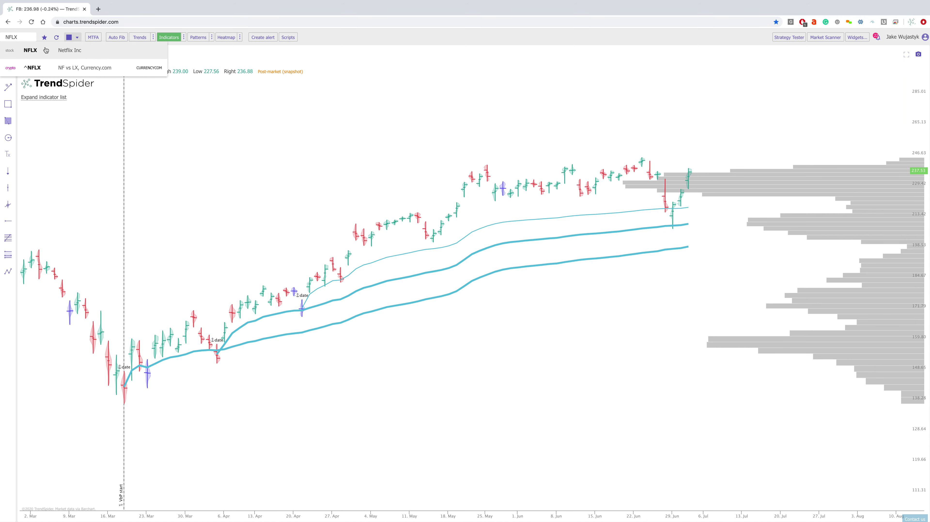
pyautogui.press('Return')
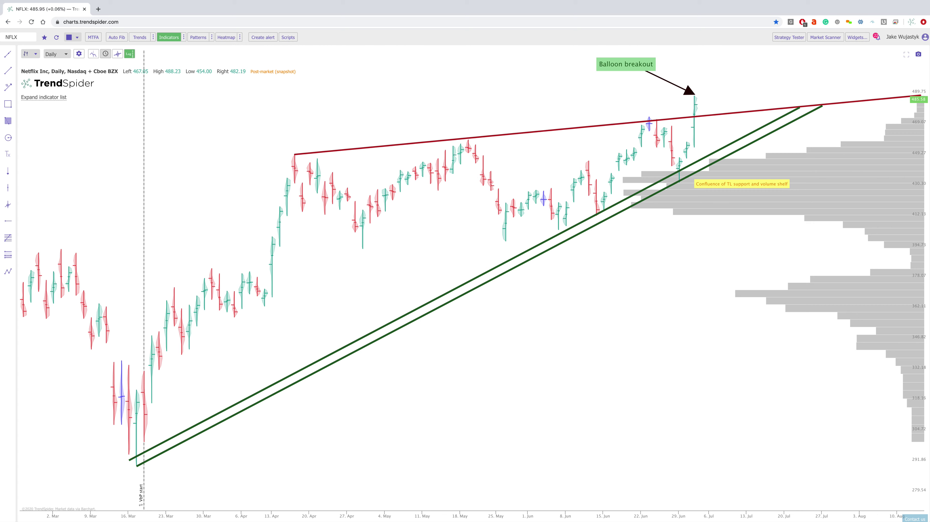
pyautogui.scroll(-3, 919, 183)
pyautogui.moveTo(656, 308); pyautogui.dragTo(688, 294)
pyautogui.moveTo(748, 216); pyautogui.dragTo(739, 218)
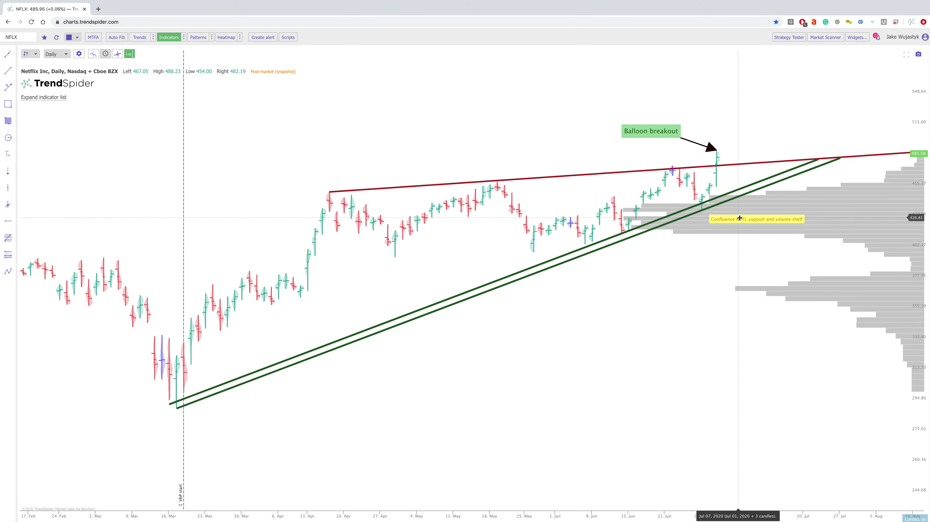
# Move the Volume by Price start to March 17, 2020 on NFLX and add an Alphatrends Anchored VWAP there
pyautogui.moveTo(180, 495); pyautogui.dragTo(174, 491)
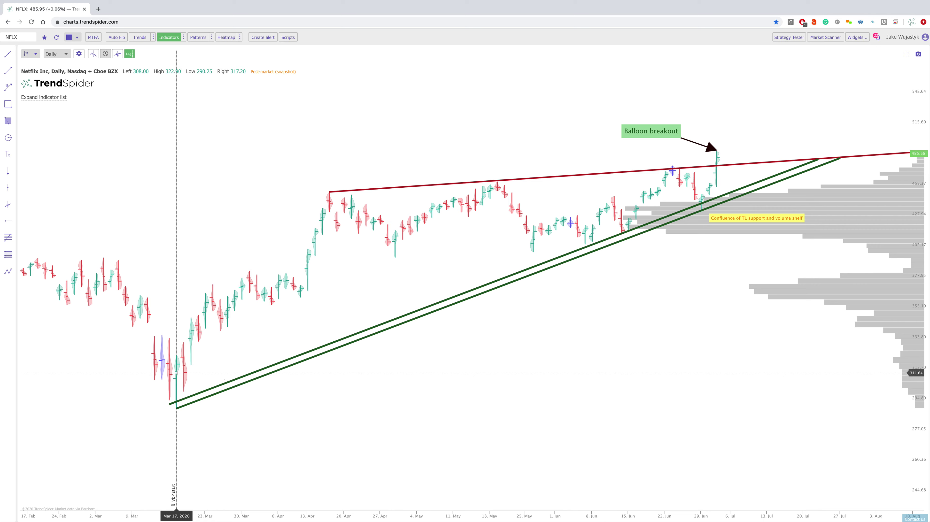
pyautogui.rightClick(177, 373)
pyautogui.click(228, 392)
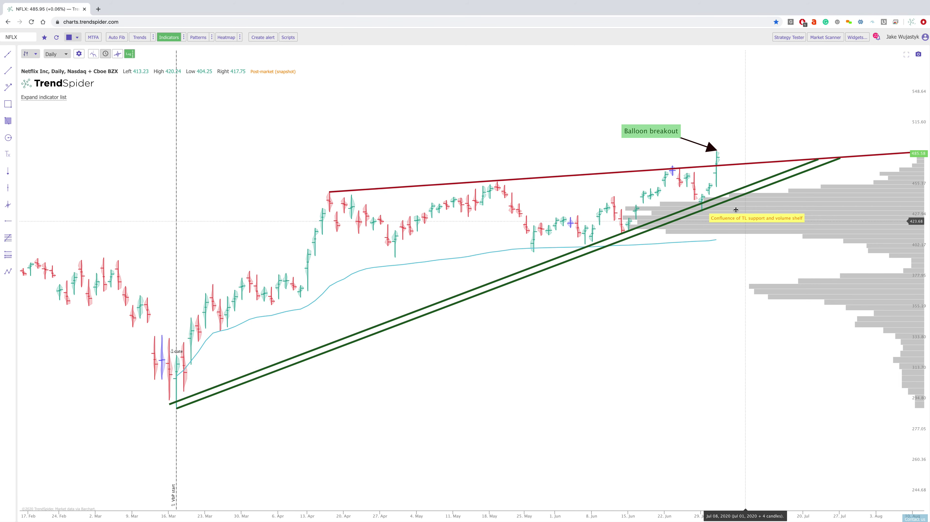
# Add a second Alphatrends Anchored VWAP at the late-March pullback on NFLX and nudge the yellow confluence note slightly upward
pyautogui.rightClick(218, 313)
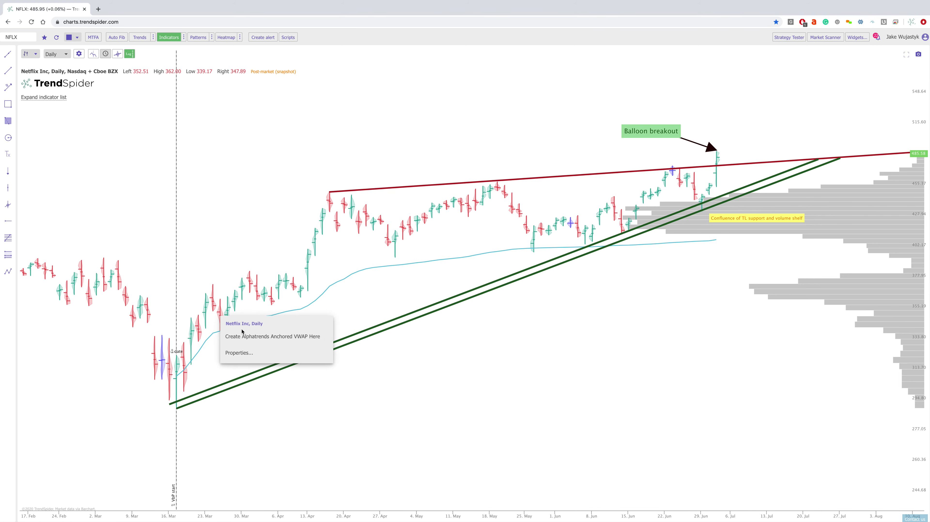
pyautogui.click(256, 335)
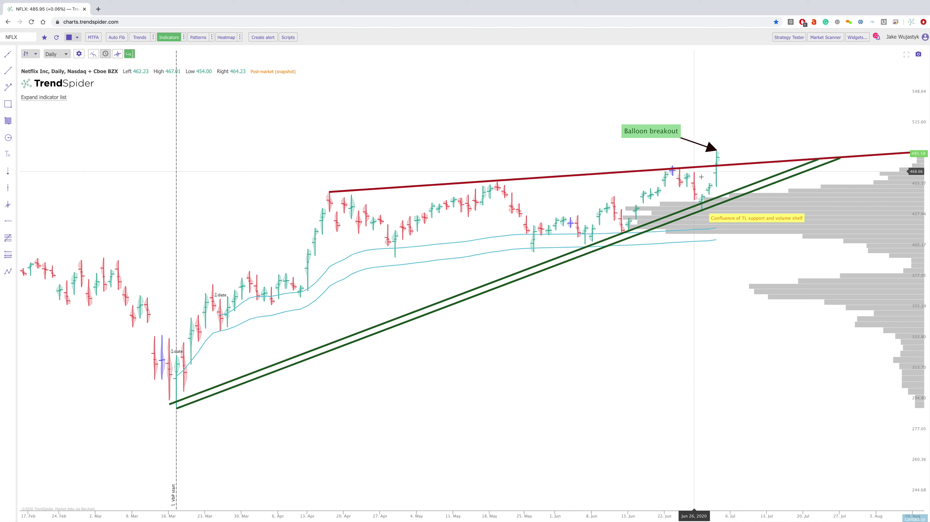
pyautogui.moveTo(723, 219); pyautogui.dragTo(723, 216)
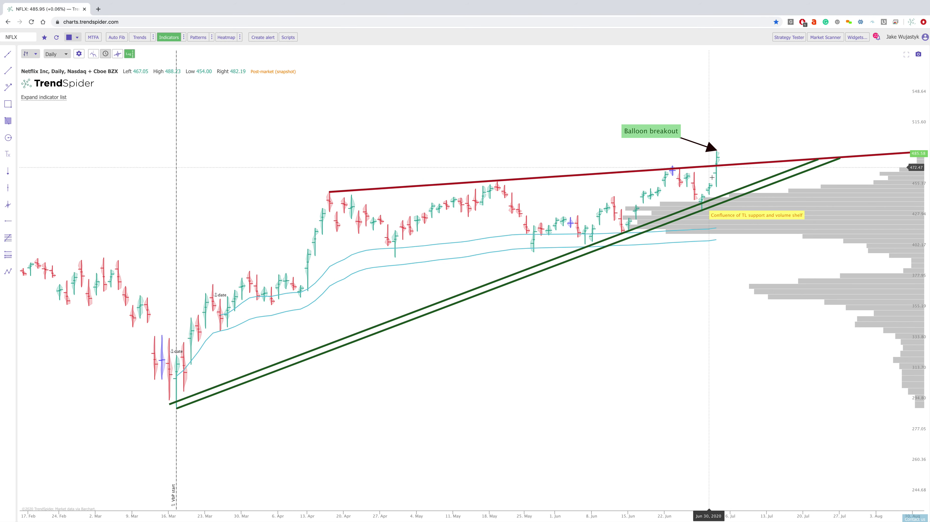
pyautogui.scroll(3, 724, 160)
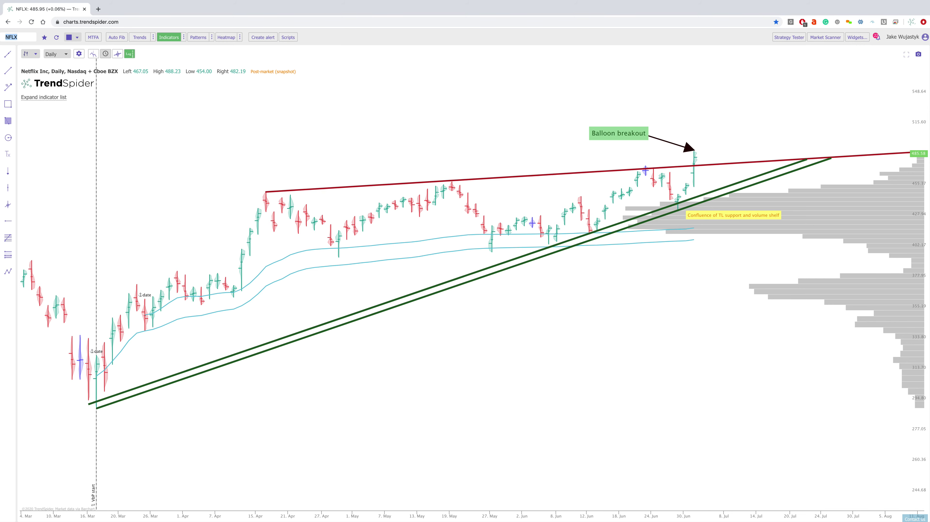
# Load SLV (Silver Trust Ishares) and frame its raindrops since February with the "Breakout" note in view
pyautogui.write('SLV')
pyautogui.press('Return')
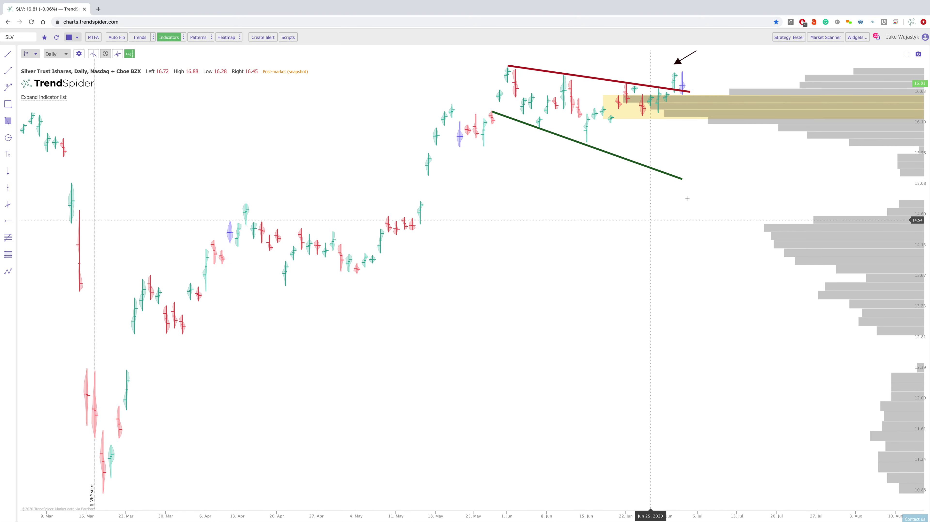
pyautogui.moveTo(923, 176); pyautogui.dragTo(902, 183)
pyautogui.scroll(-3, 538, 314)
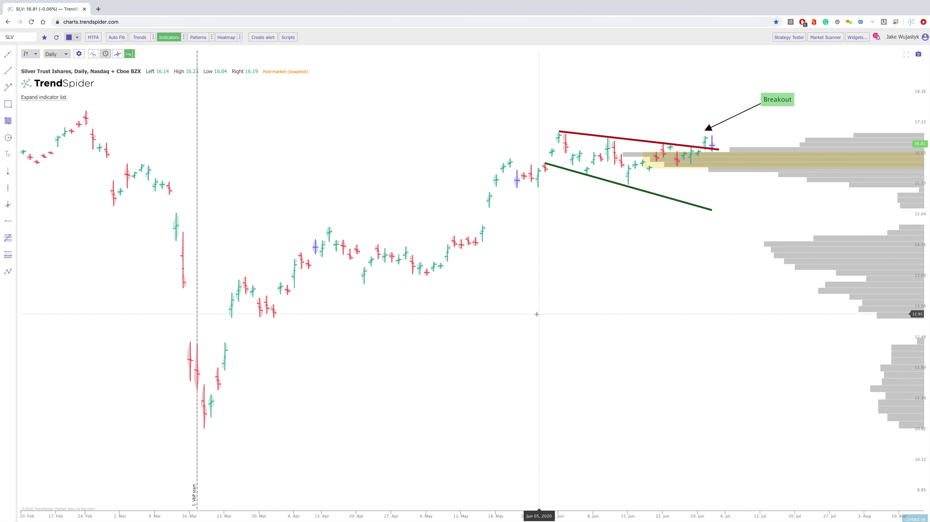
# Move the Volume by Price start to the March low on the SLV chart
pyautogui.moveTo(232, 490); pyautogui.dragTo(525, 301)
pyautogui.scroll(3, 624, 301)
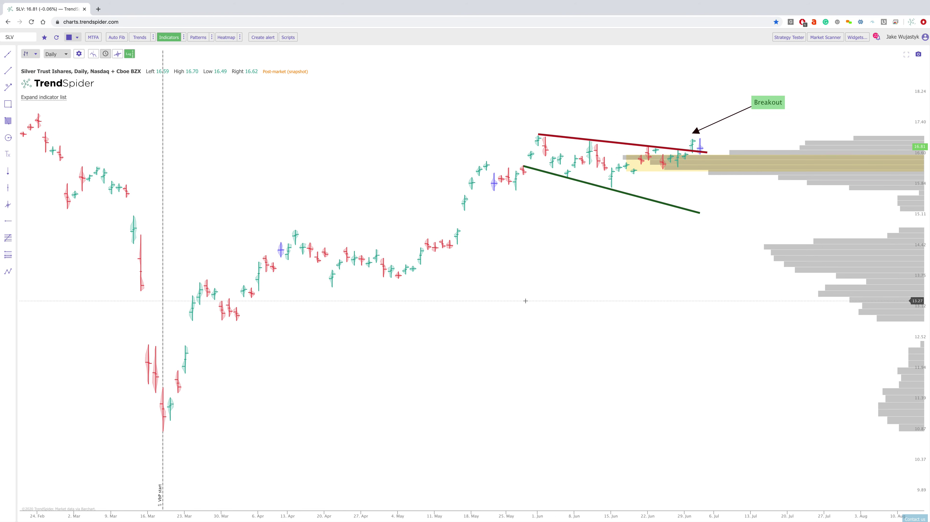
pyautogui.scroll(1, 553, 302)
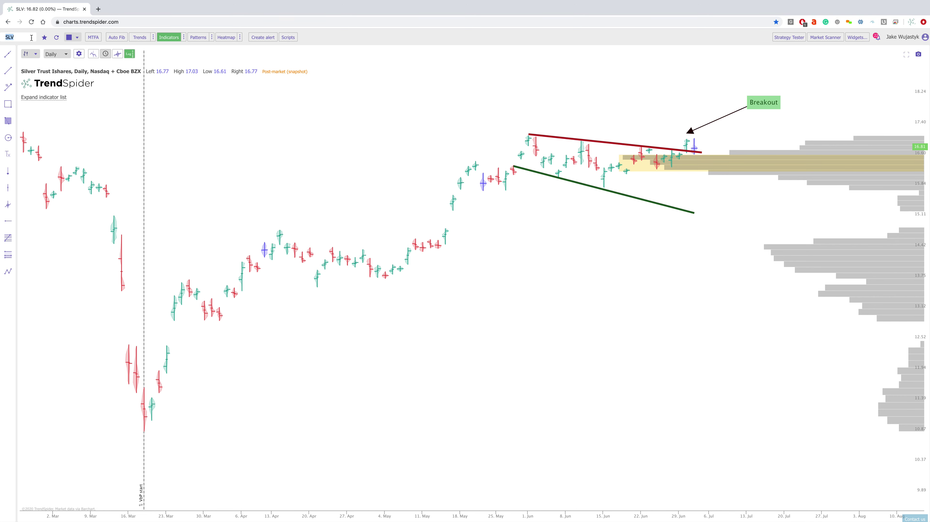
# Load GDX (Gold Miners Vaneck ETF) and move its Volume by Price start to the March 16, 2020 low
pyautogui.write('GDX')
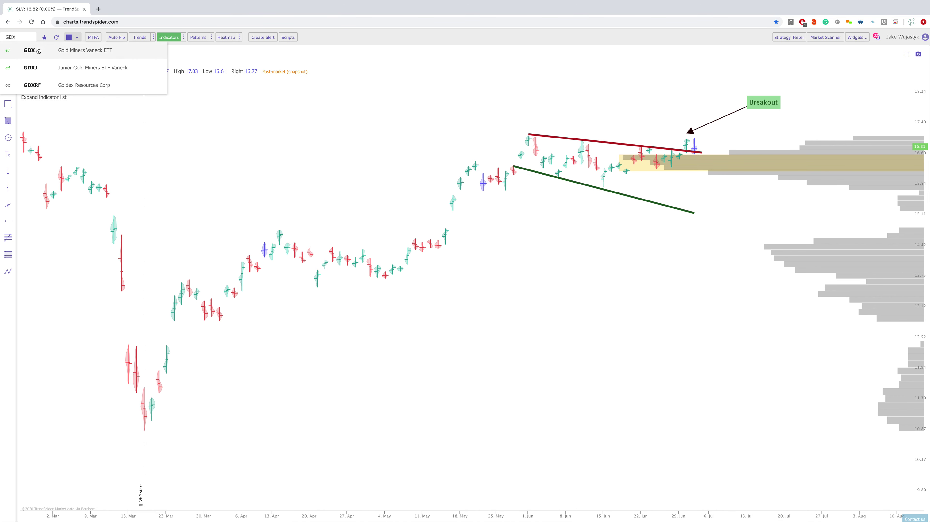
pyautogui.click(38, 49)
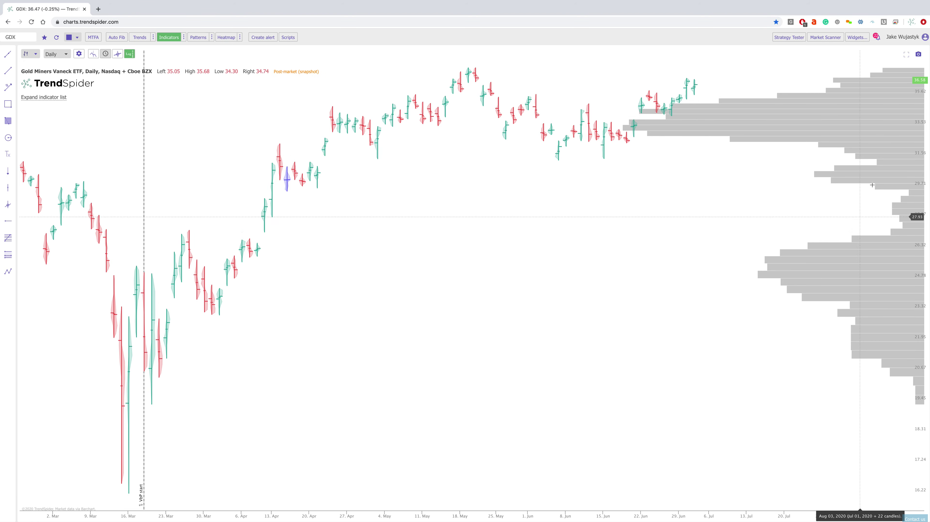
pyautogui.moveTo(920, 137); pyautogui.dragTo(922, 185)
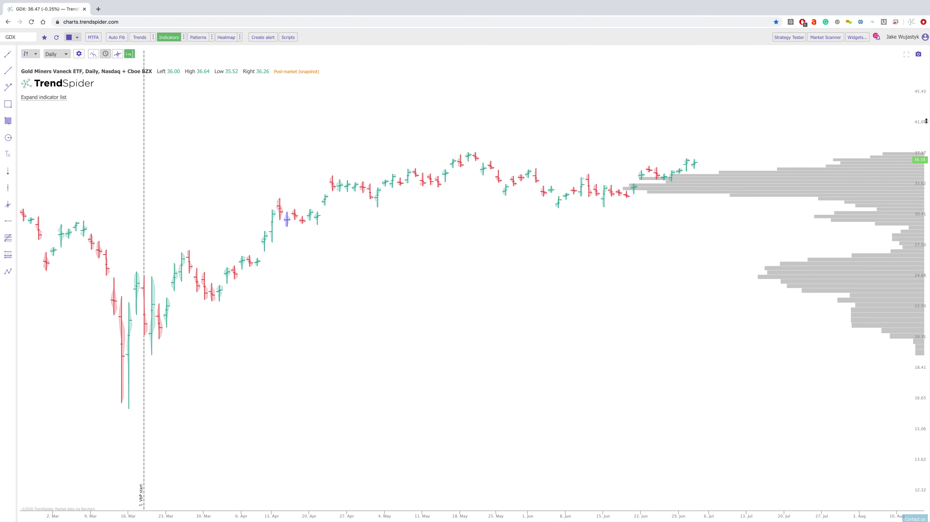
pyautogui.scroll(1, 926, 121)
pyautogui.moveTo(747, 126); pyautogui.dragTo(751, 117)
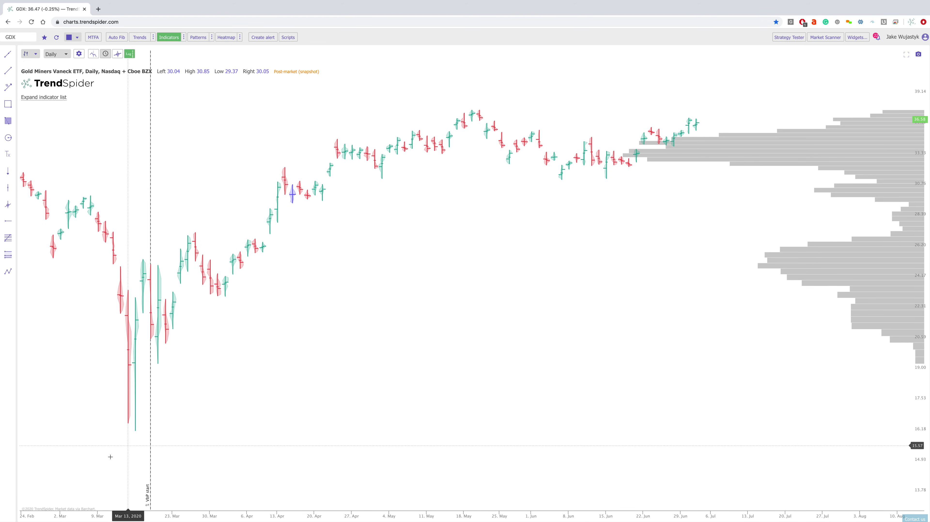
pyautogui.moveTo(149, 490); pyautogui.dragTo(136, 490)
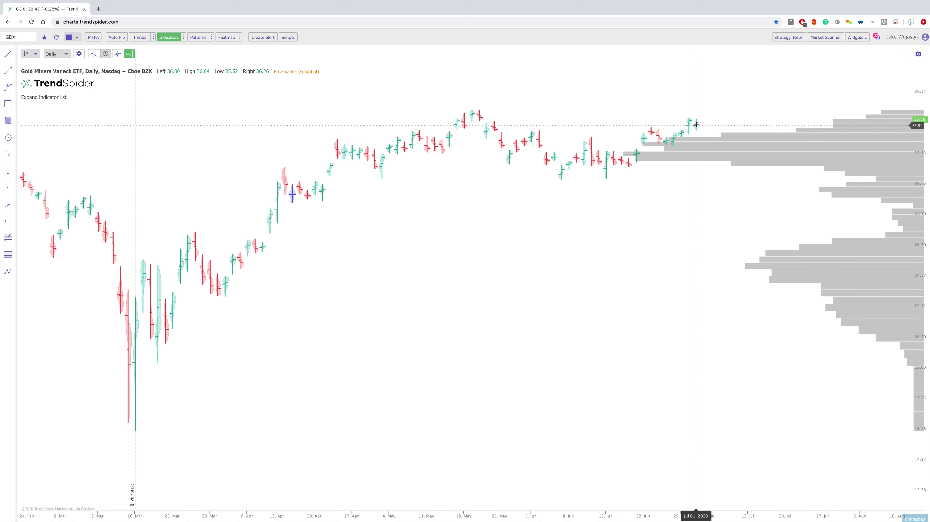
# Draw two short lines pointing at the left and right halves of GDX's July 1, 2020 raindrop, and delete both
pyautogui.scroll(3, 696, 126)
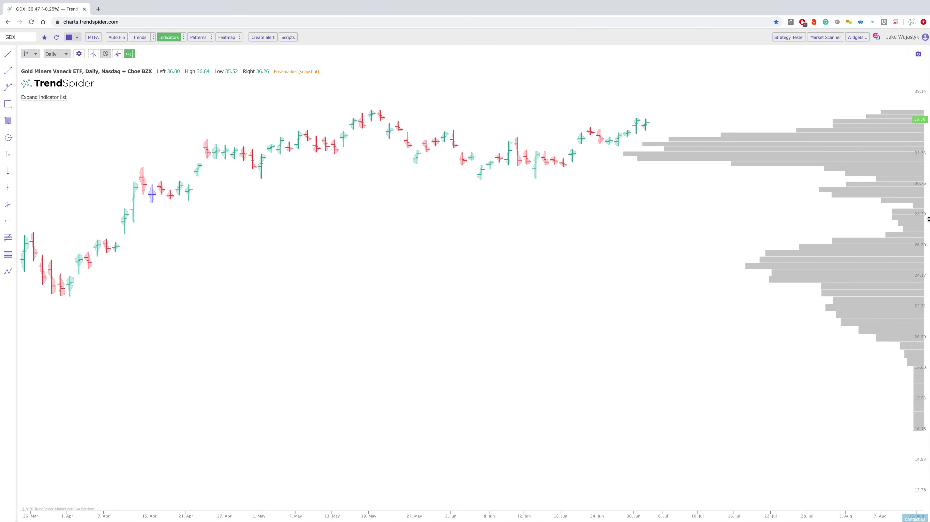
pyautogui.moveTo(929, 219); pyautogui.dragTo(929, 131)
pyautogui.moveTo(746, 131); pyautogui.dragTo(727, 299)
pyautogui.scroll(2, 719, 223)
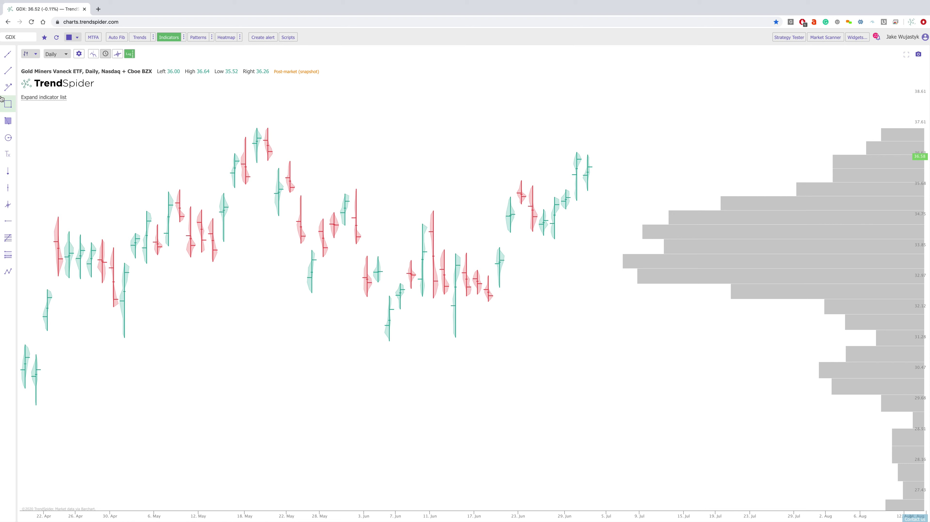
pyautogui.click(8, 70)
pyautogui.click(521, 156)
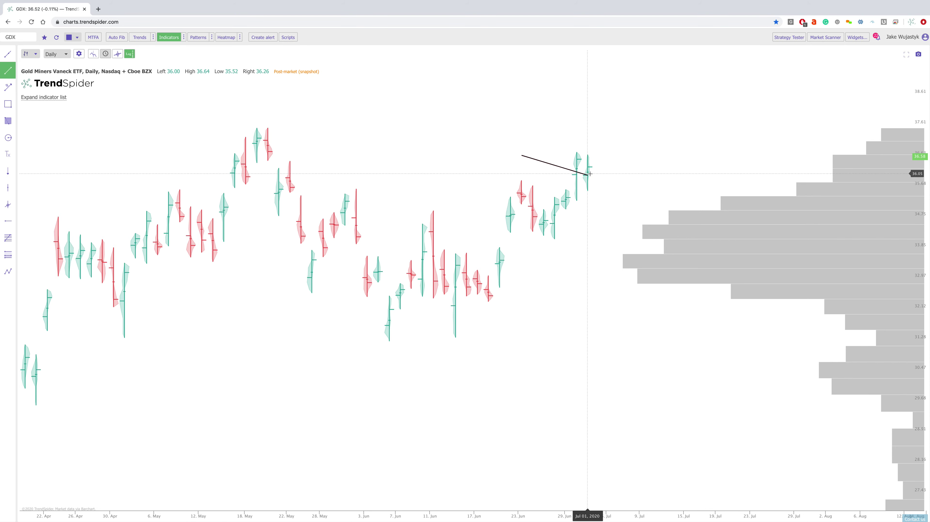
pyautogui.click(586, 174)
pyautogui.click(8, 70)
pyautogui.click(676, 124)
pyautogui.click(590, 167)
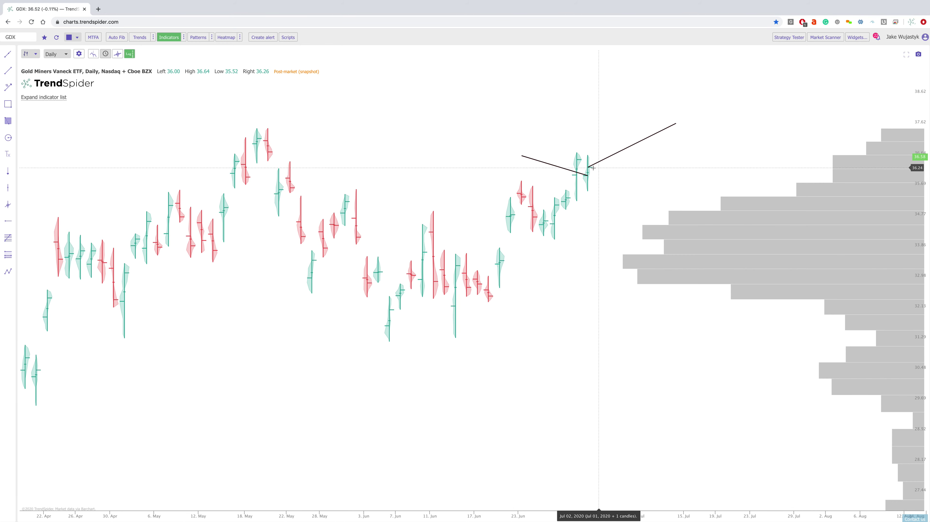
pyautogui.doubleClick(557, 167)
pyautogui.doubleClick(604, 160)
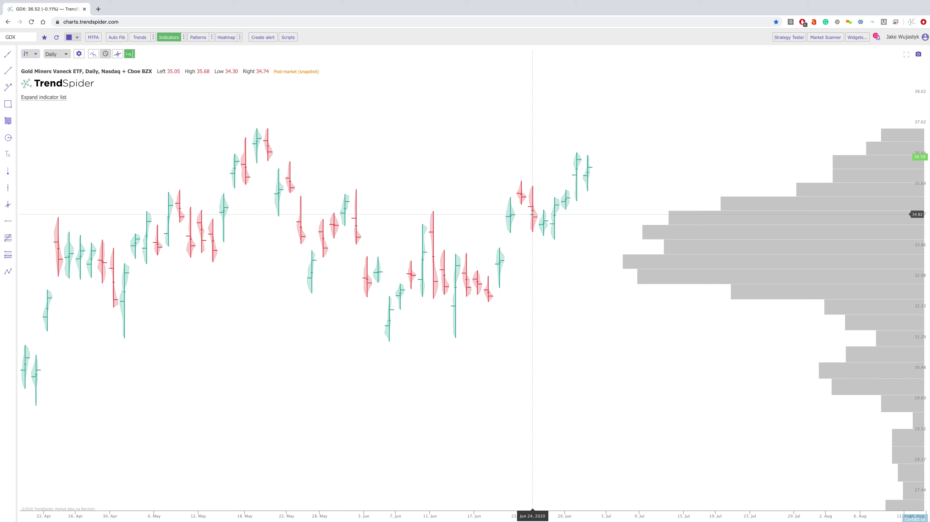
# Examine the blue April 15, 2020 raindrop on GDX in close-up and compare it with the surrounding price action
pyautogui.moveTo(334, 170); pyautogui.dragTo(714, 161)
pyautogui.moveTo(474, 160); pyautogui.dragTo(495, 4)
pyautogui.scroll(4, 482, 187)
pyautogui.moveTo(608, 187); pyautogui.dragTo(825, 172)
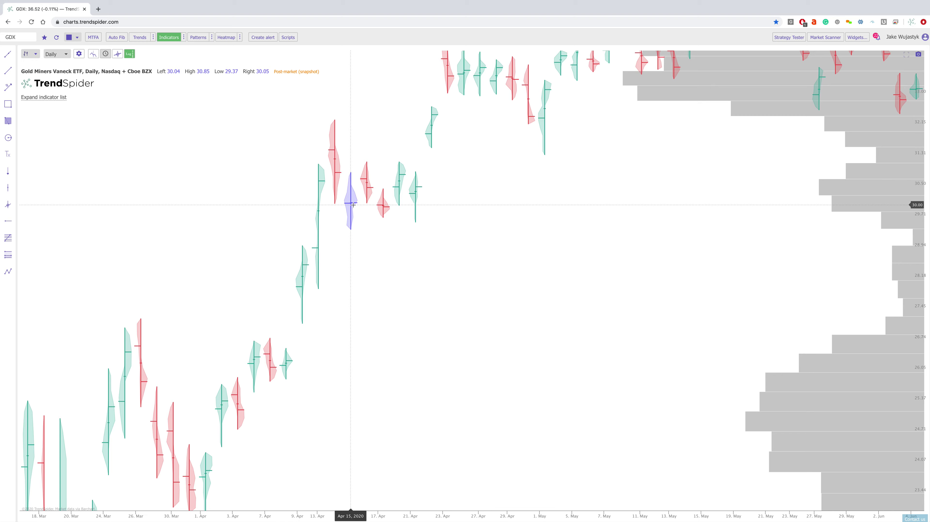
pyautogui.hscroll(-5, 567, 230)
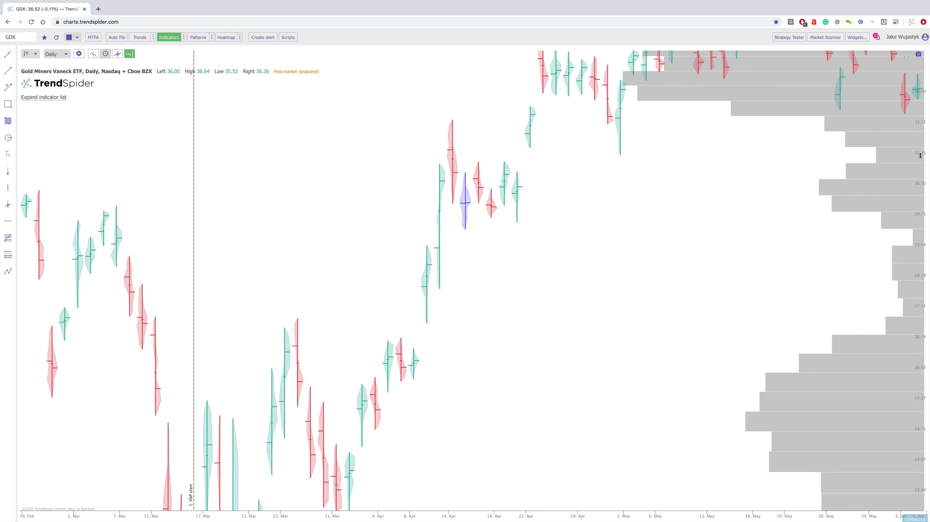
pyautogui.moveTo(920, 156); pyautogui.dragTo(917, 258)
pyautogui.moveTo(676, 274); pyautogui.dragTo(380, 286)
pyautogui.scroll(-4, 542, 281)
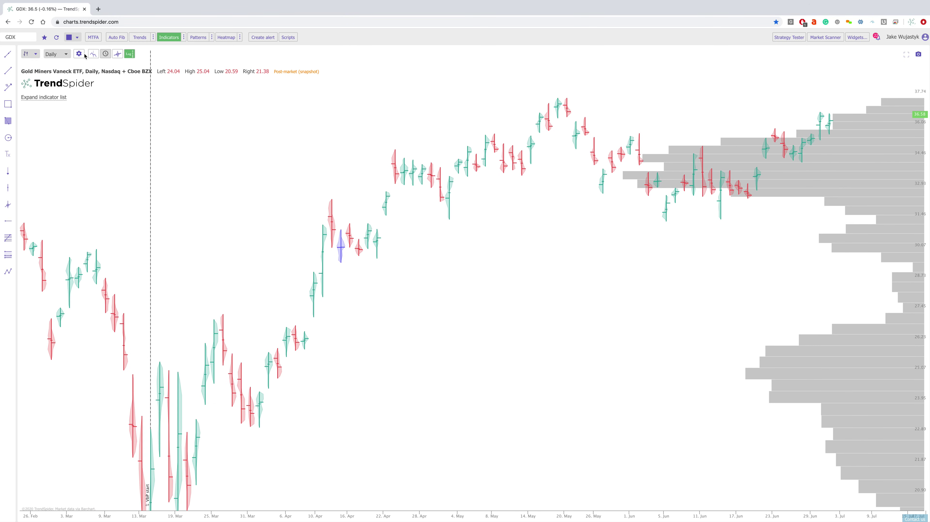
# Set up a Market Scanner scan named "Balloon Breakout" that runs through the S&P 500 Index
pyautogui.click(818, 38)
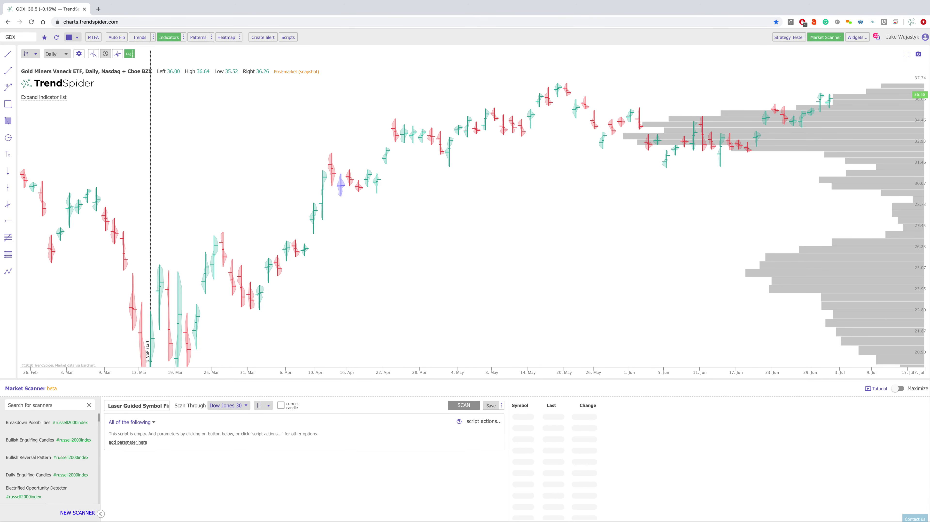
pyautogui.moveTo(923, 140); pyautogui.dragTo(923, 205)
pyautogui.moveTo(482, 322); pyautogui.dragTo(475, 278)
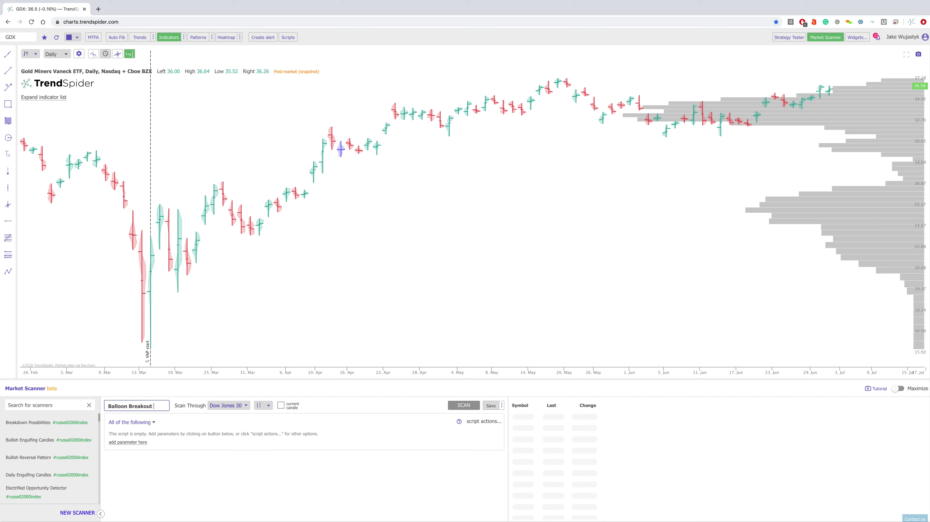
pyautogui.click(243, 406)
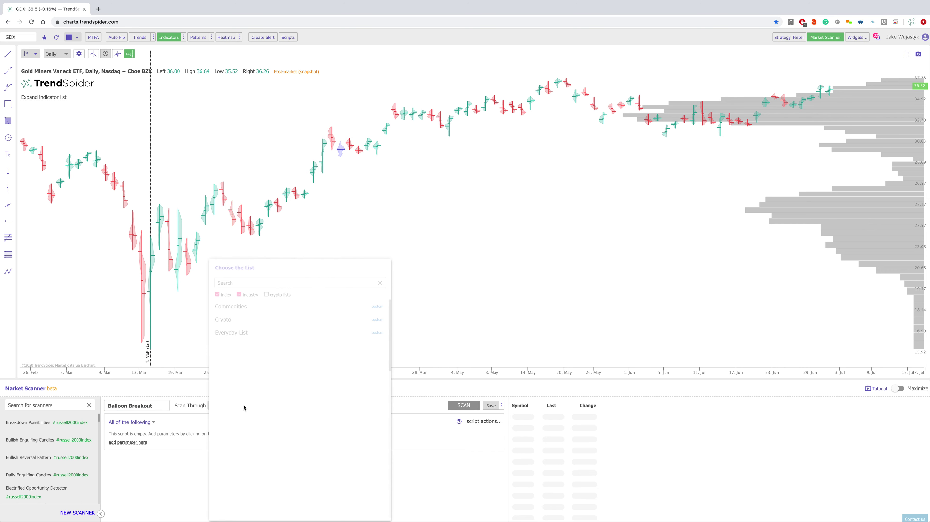
pyautogui.scroll(-10, 259, 424)
pyautogui.scroll(-5, 258, 424)
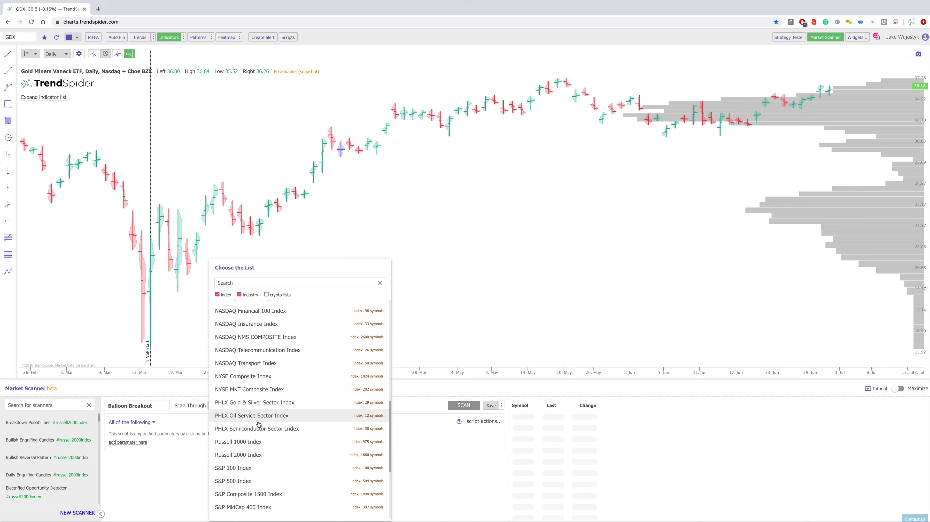
pyautogui.click(258, 425)
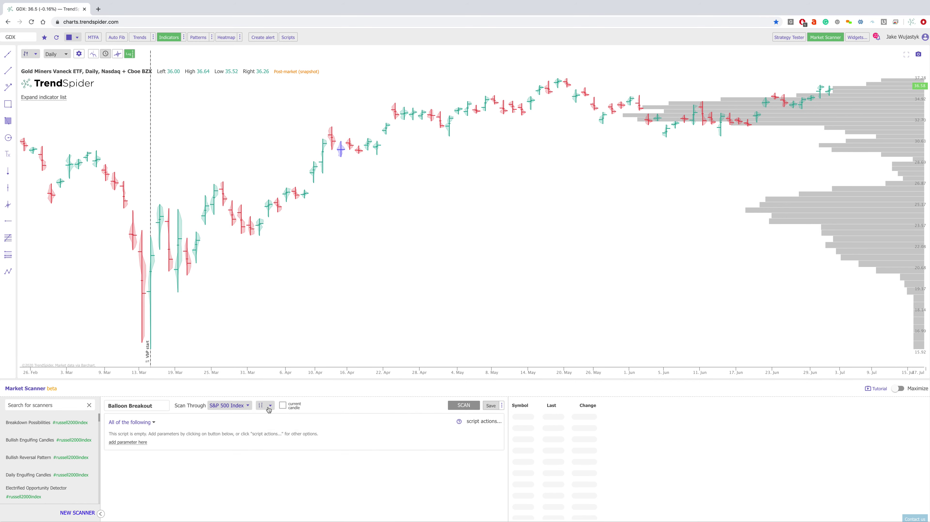
# Add a Daily Raindrop/Balloon (last) Evolved condition to the raindrop-based scan and run it
pyautogui.click(126, 443)
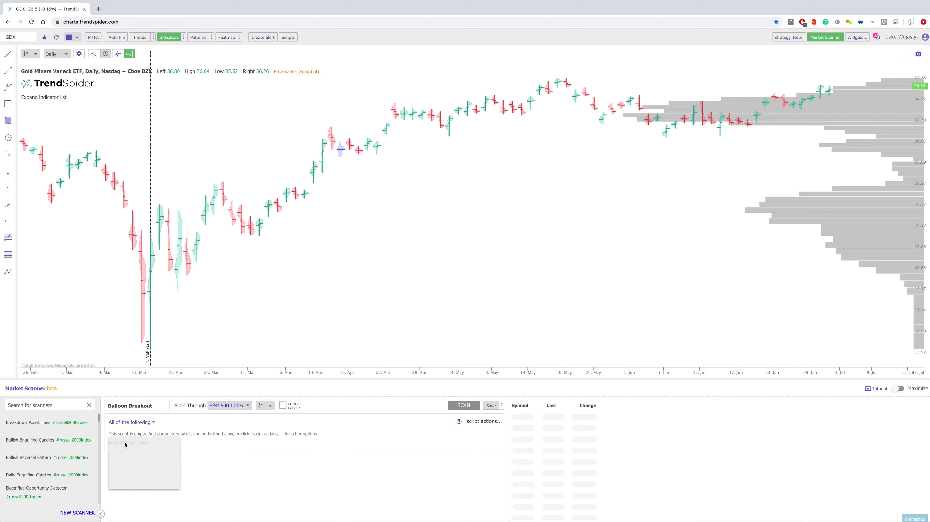
pyautogui.click(124, 444)
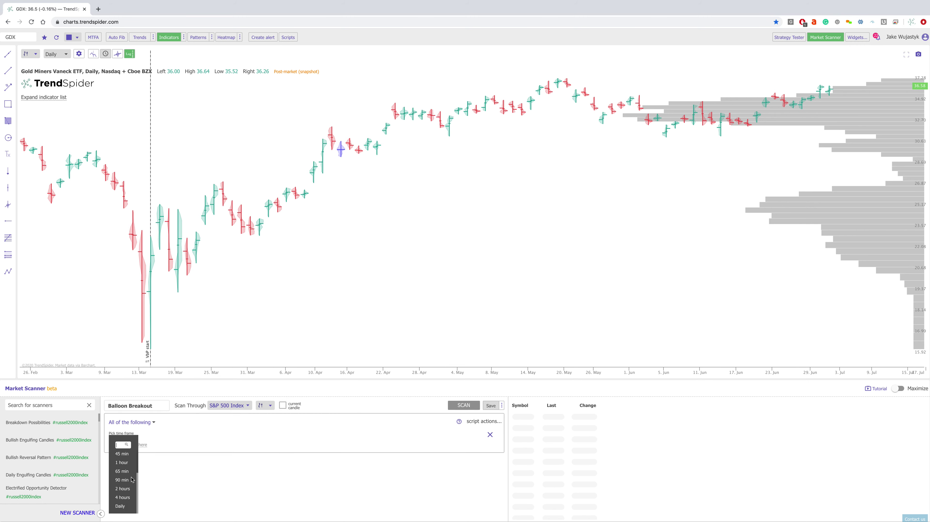
pyautogui.click(121, 506)
pyautogui.click(150, 464)
pyautogui.write('ba')
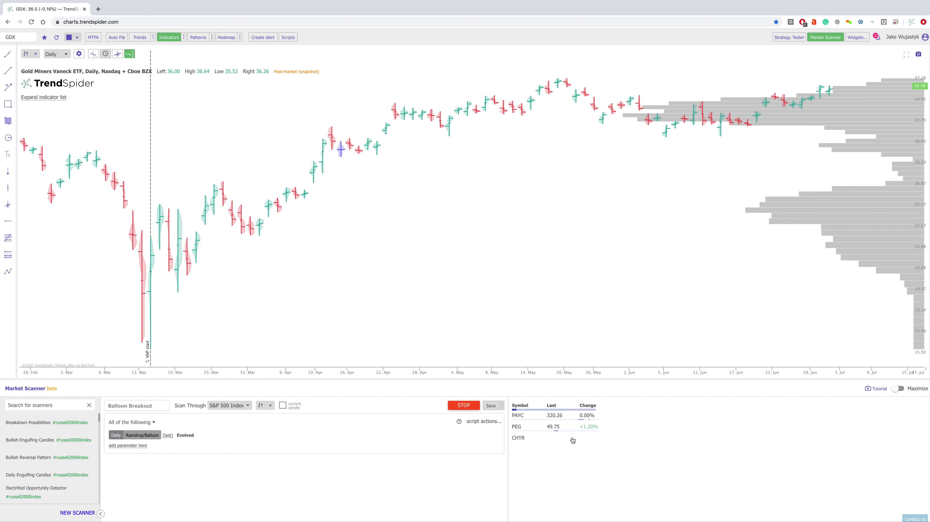
# Load CHTR from the scan results and draw a descending trendline from the June 19 high to July 6, 2020
pyautogui.click(519, 438)
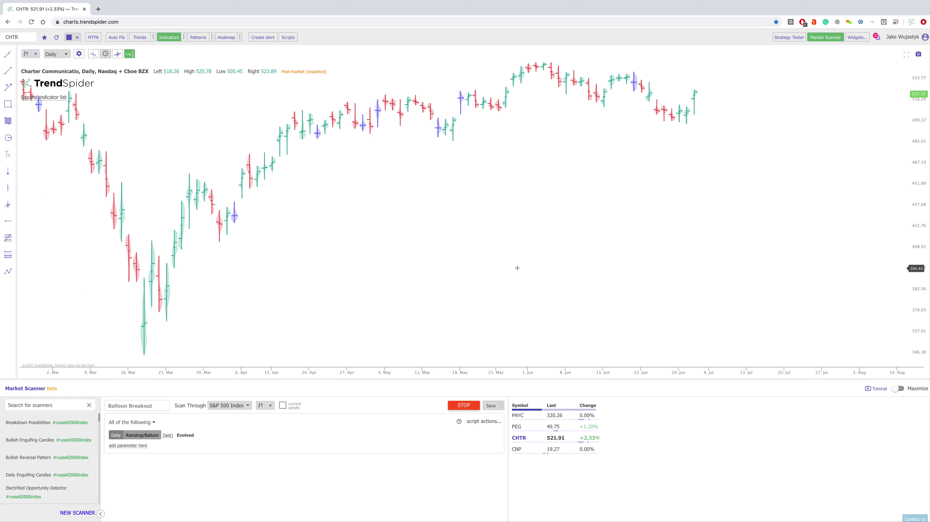
pyautogui.scroll(-5, 544, 256)
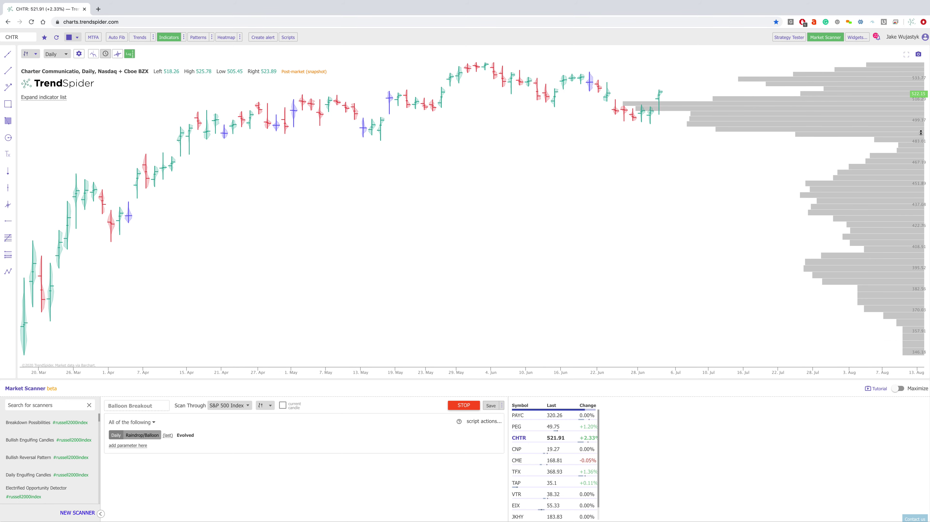
pyautogui.moveTo(921, 132); pyautogui.dragTo(920, 153)
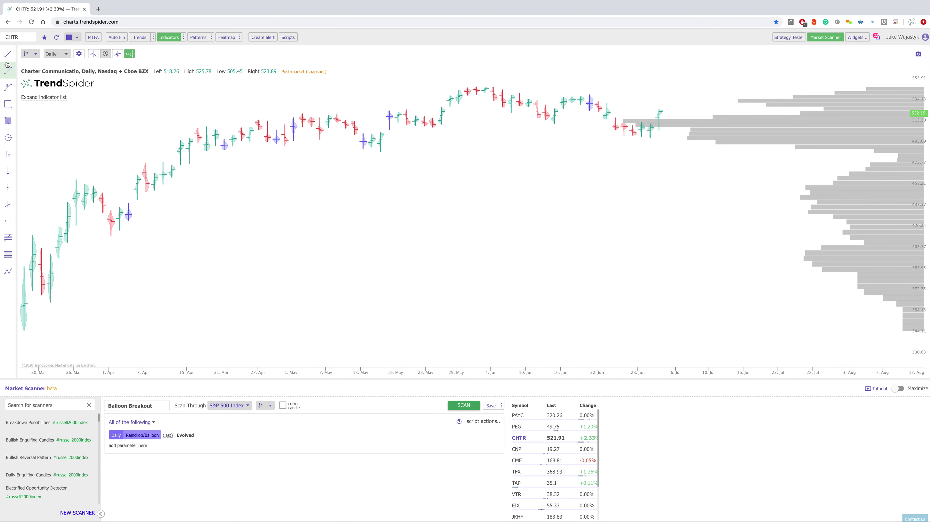
pyautogui.click(4, 72)
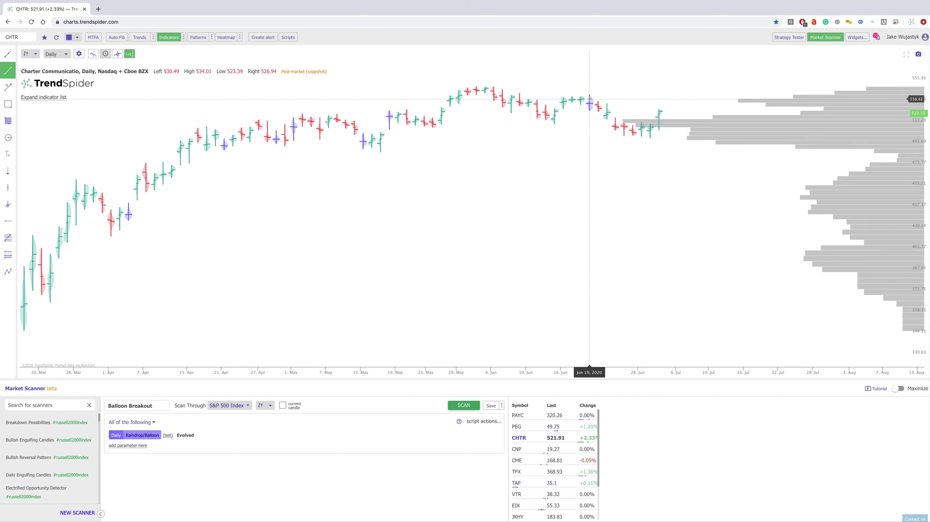
pyautogui.click(589, 95)
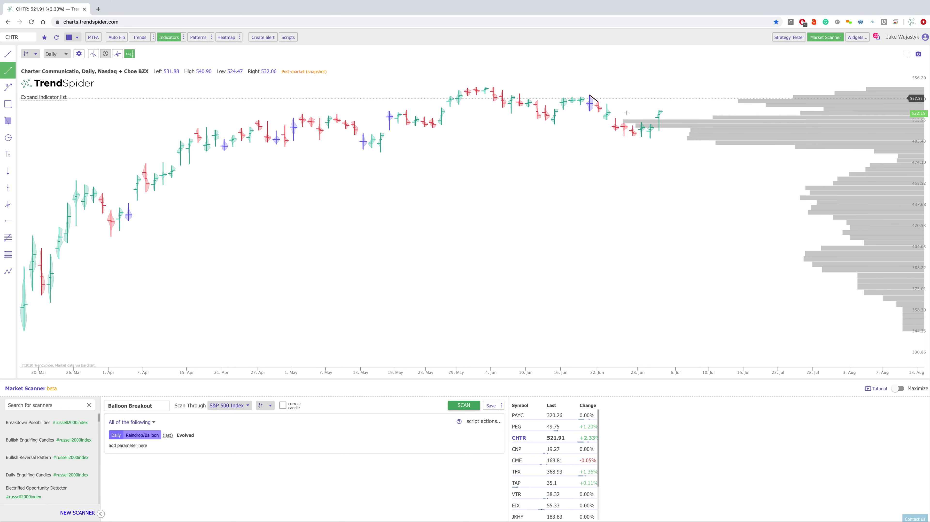
pyautogui.click(679, 137)
# Examine CHTR's raindrops since the March 18, 2020 low against the volume profile and the June trendline breakout
pyautogui.hscroll(-5, 439, 208)
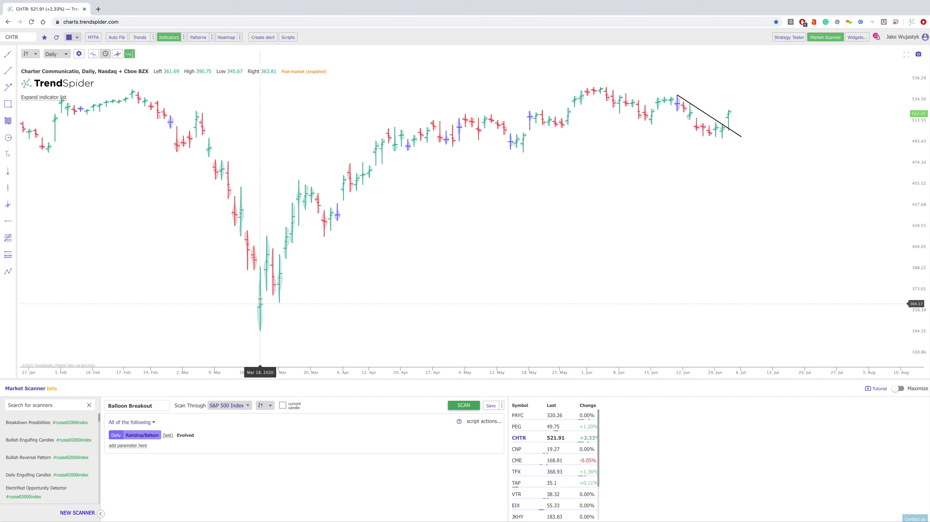
pyautogui.scroll(2, 694, 143)
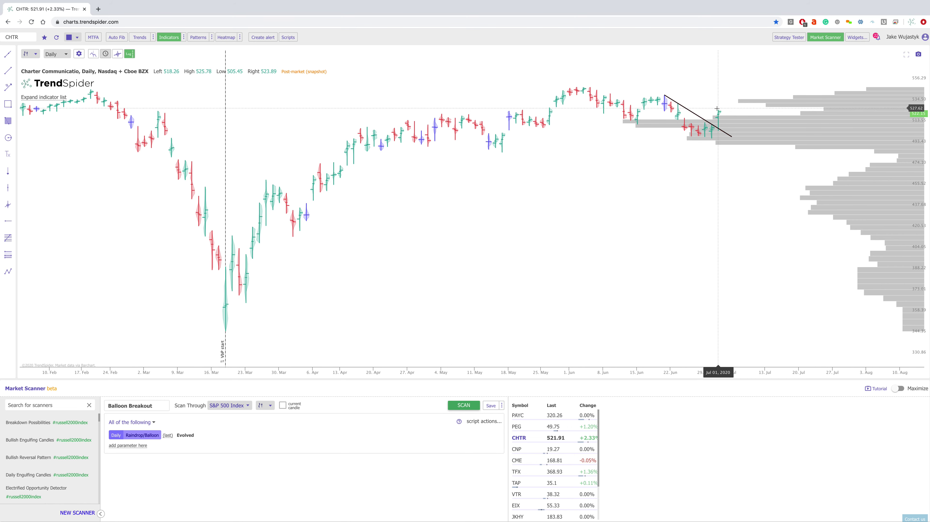
pyautogui.scroll(1, 709, 128)
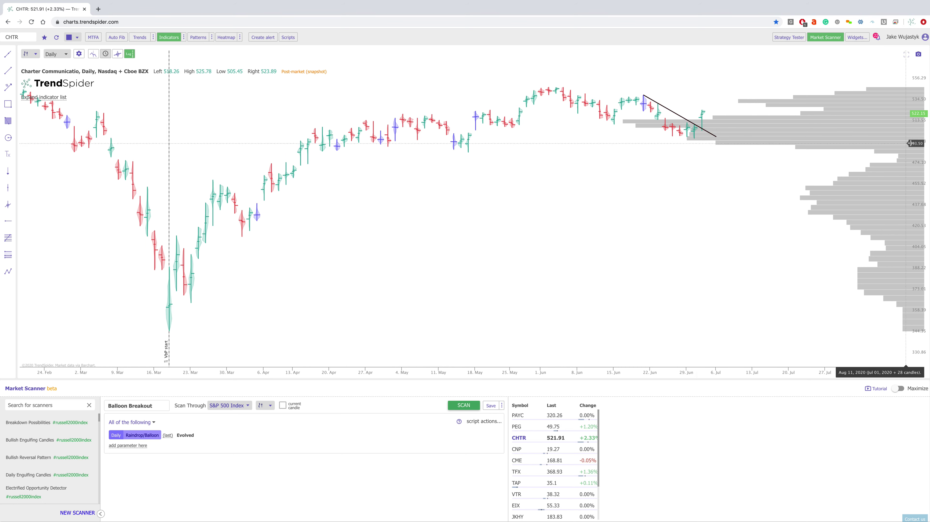
pyautogui.moveTo(915, 143); pyautogui.dragTo(914, 172)
pyautogui.scroll(2, 636, 235)
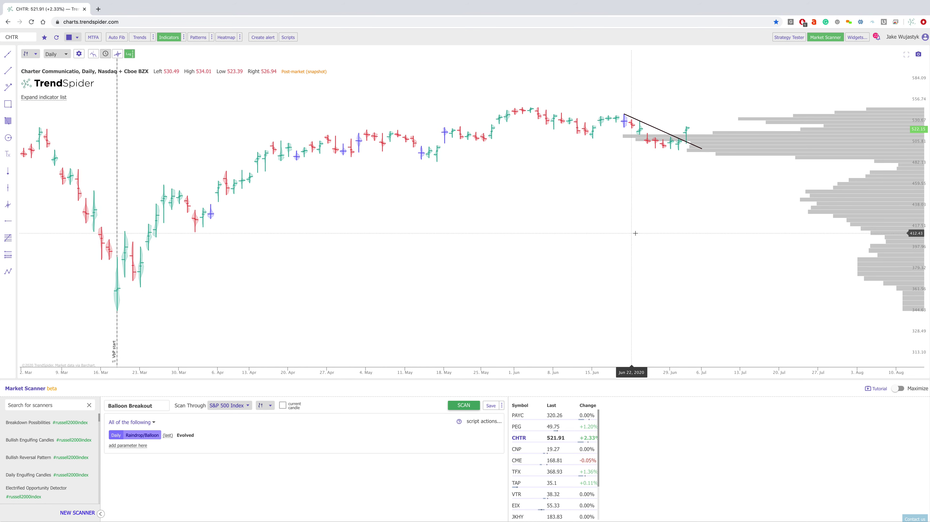
pyautogui.scroll(-4, 635, 232)
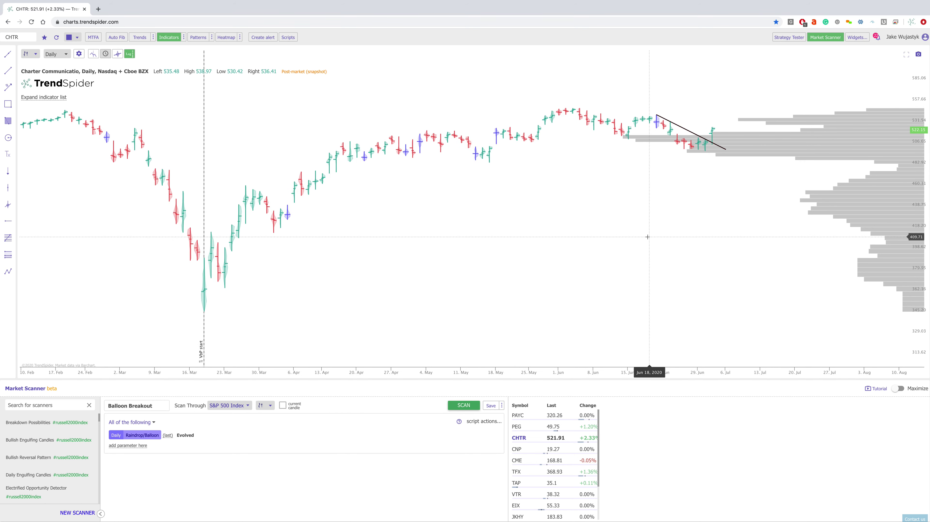
pyautogui.scroll(-2, 647, 236)
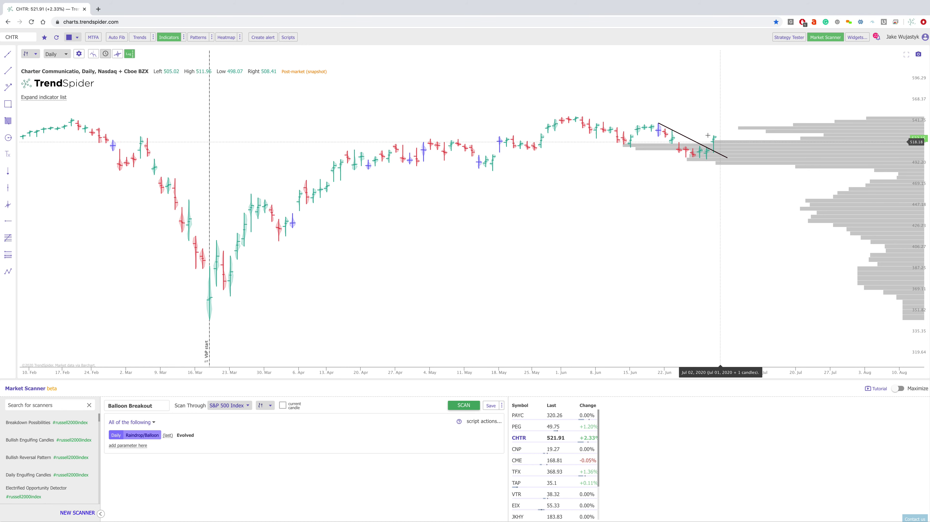
pyautogui.scroll(-3, 717, 139)
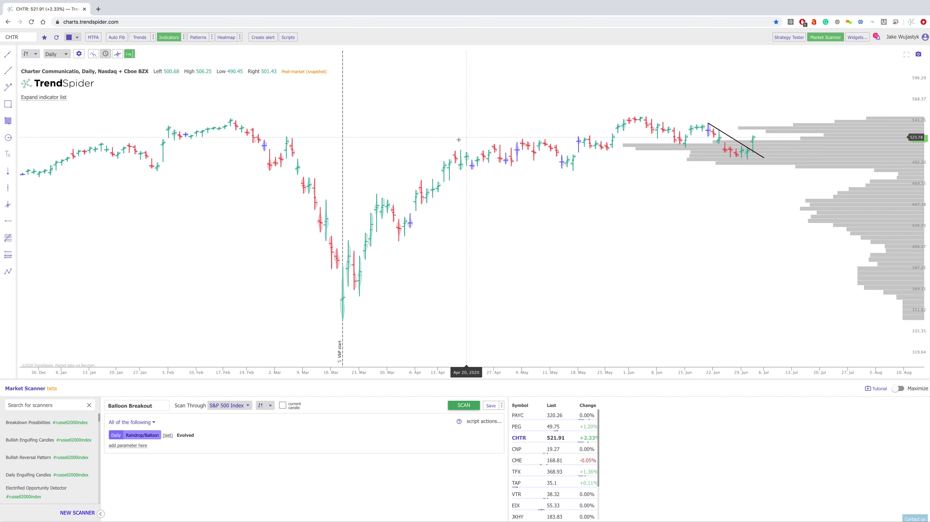
# Browse the Balloon Breakout scan results and load the PEG (Public Service Enterprise Group) chart
pyautogui.scroll(-2, 529, 442)
pyautogui.scroll(2, 541, 461)
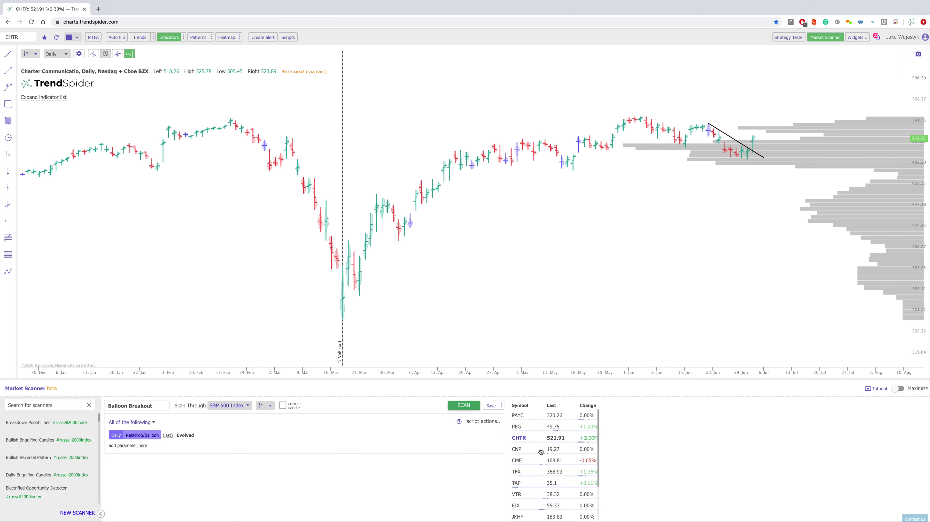
pyautogui.click(520, 429)
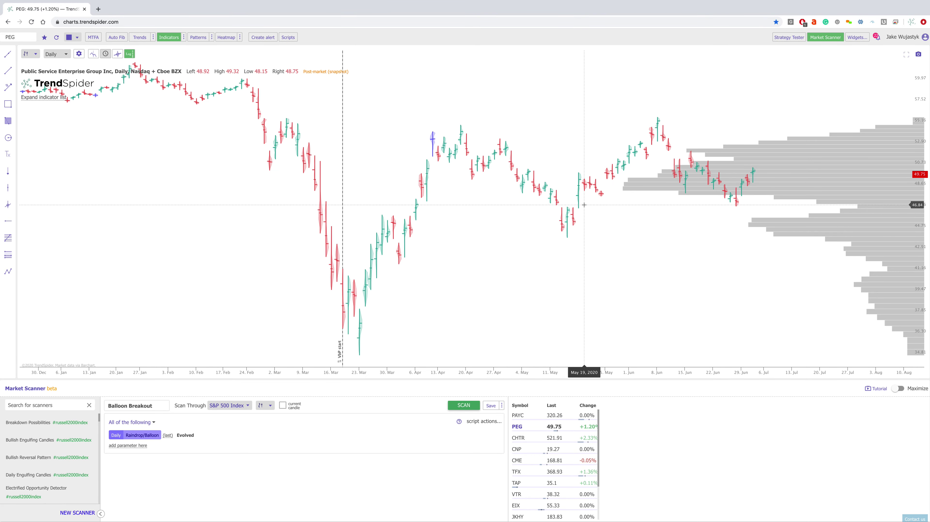
# Hide Volume by Price on the PEG chart and draw a descending trendline from the June 8, 2020 high to early July
pyautogui.scroll(5, 71, 112)
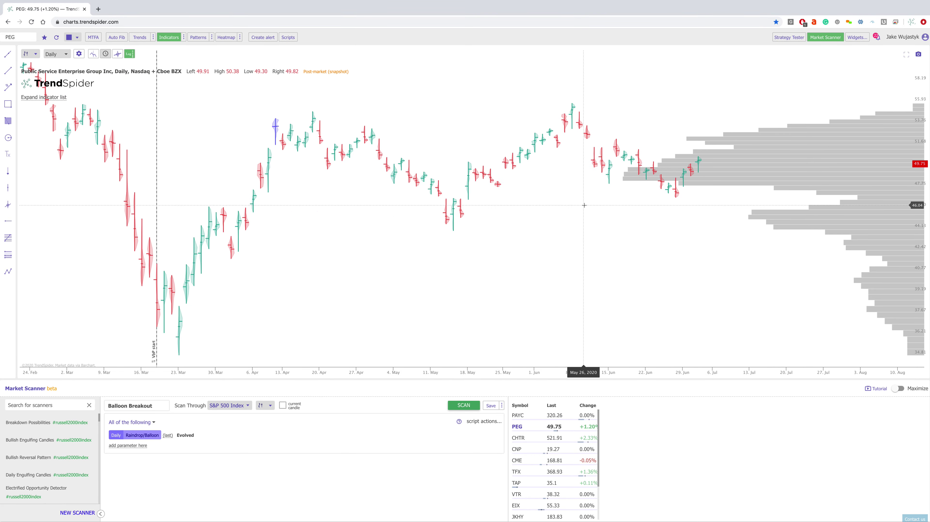
pyautogui.click(47, 97)
pyautogui.click(75, 104)
pyautogui.click(8, 73)
pyautogui.moveTo(604, 104); pyautogui.dragTo(744, 208)
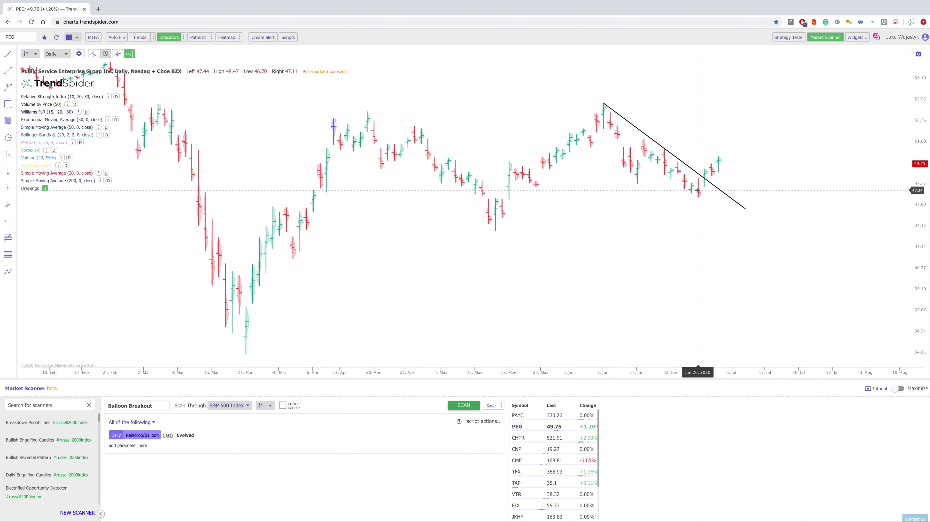
pyautogui.scroll(1, 696, 212)
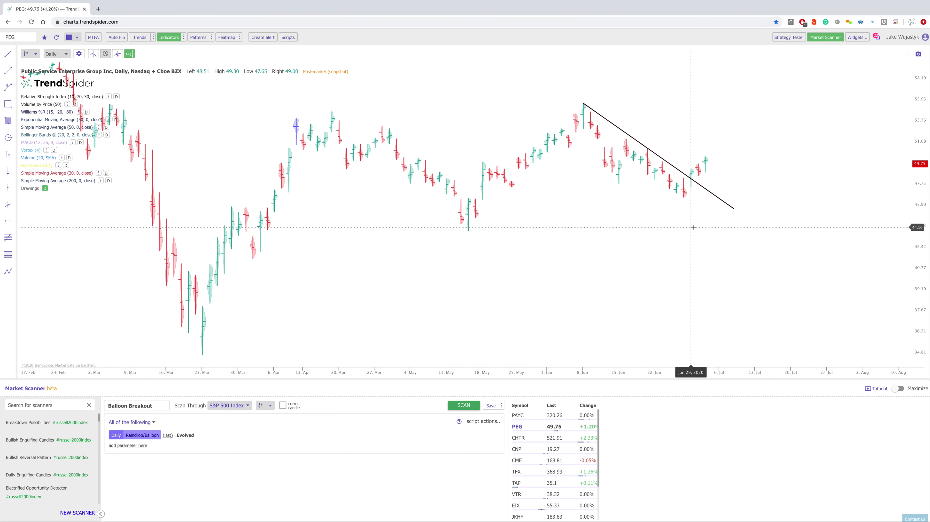
pyautogui.scroll(1, 693, 225)
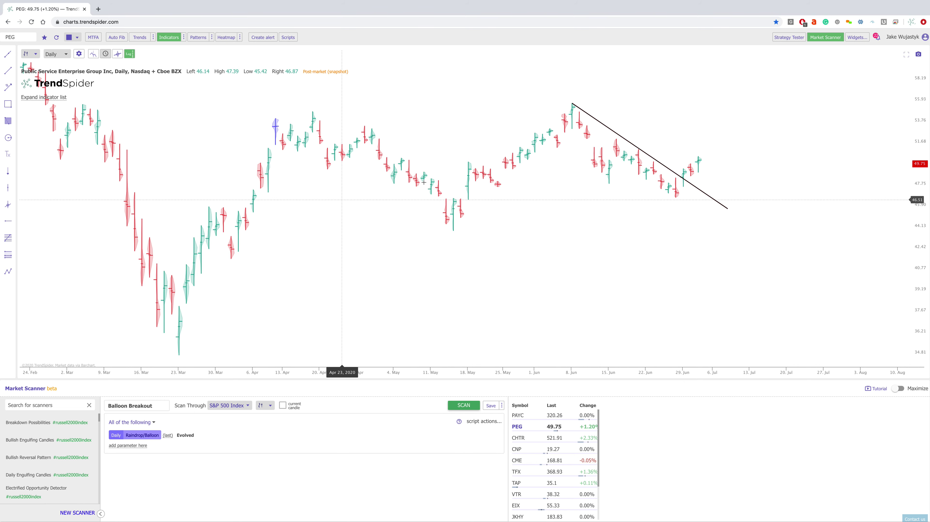
pyautogui.scroll(-2, 433, 236)
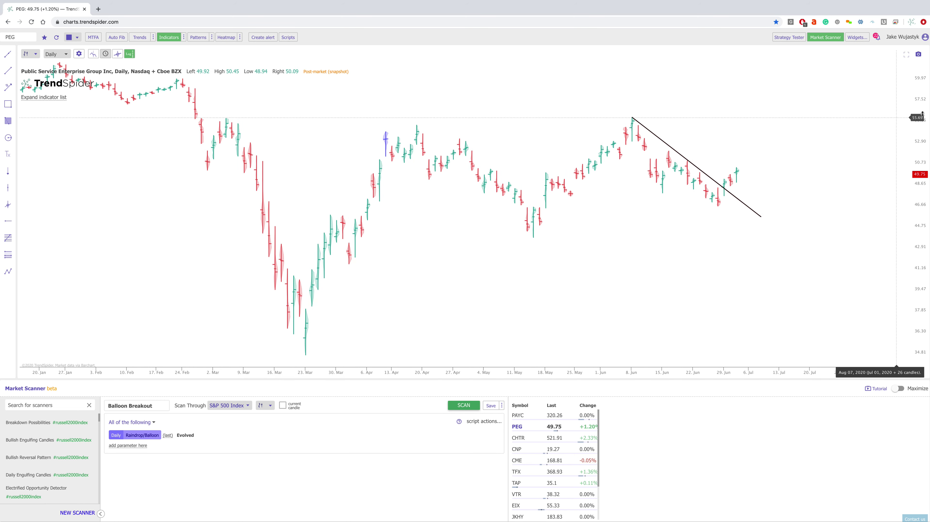
pyautogui.moveTo(924, 114); pyautogui.dragTo(924, 144)
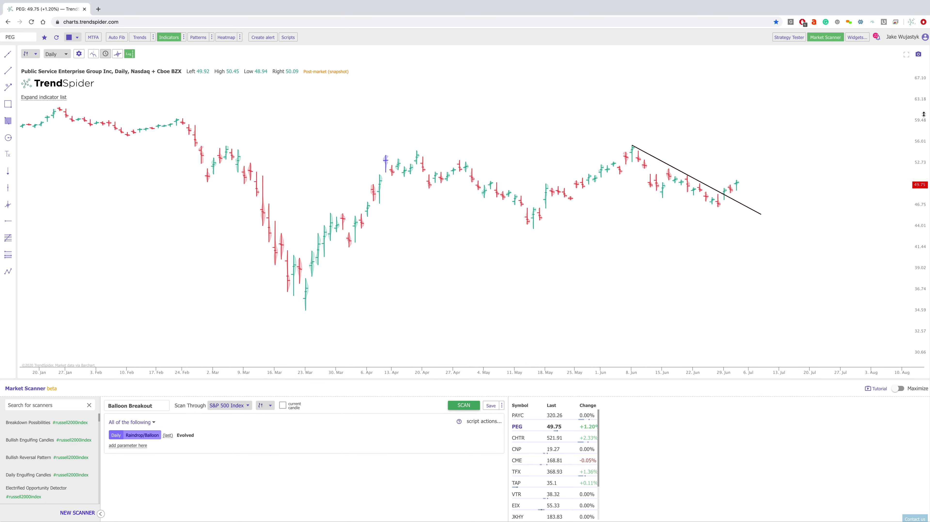
pyautogui.scroll(3, 741, 121)
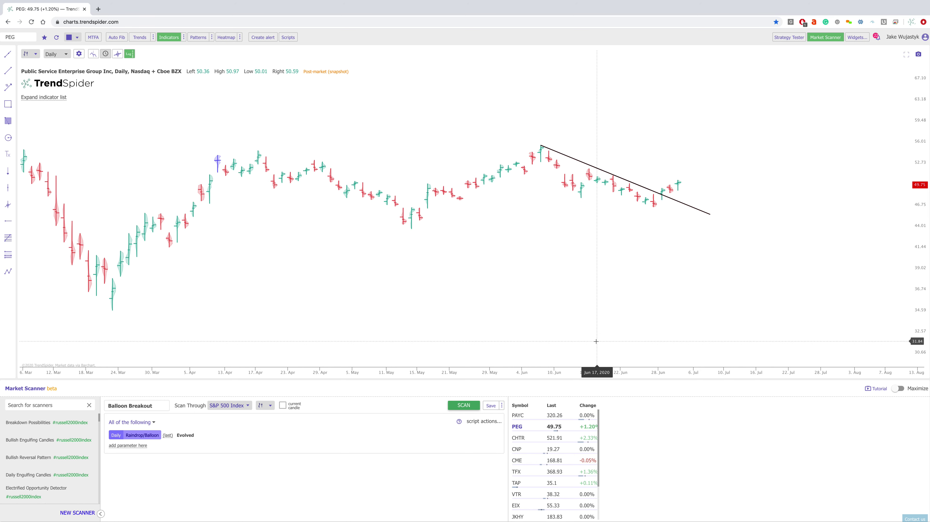
# Show the watchlist and alerts widgets and switch the watchlist to Everyday List
pyautogui.click(853, 38)
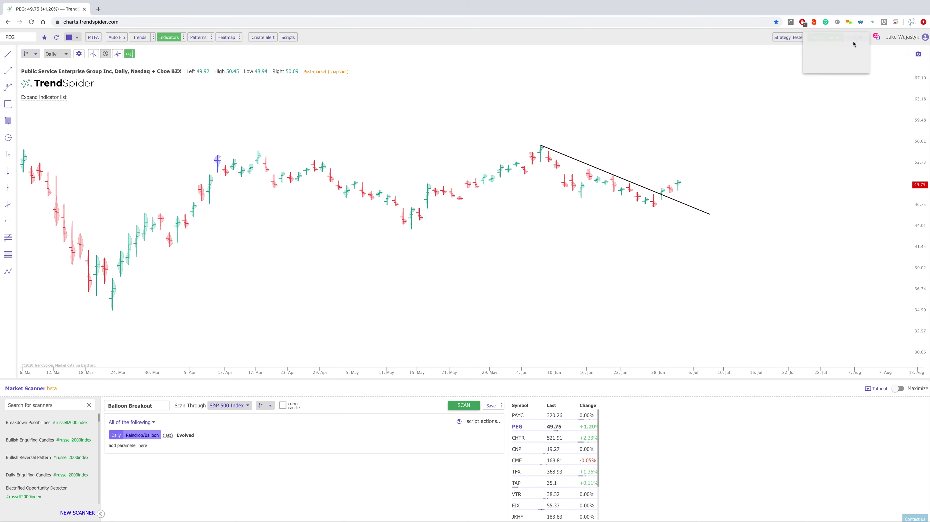
pyautogui.click(835, 45)
pyautogui.click(864, 54)
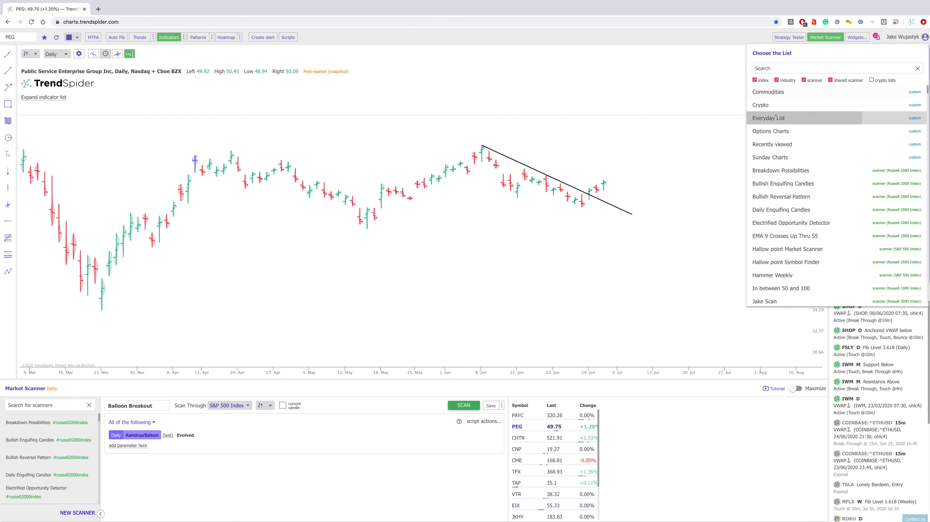
pyautogui.click(782, 118)
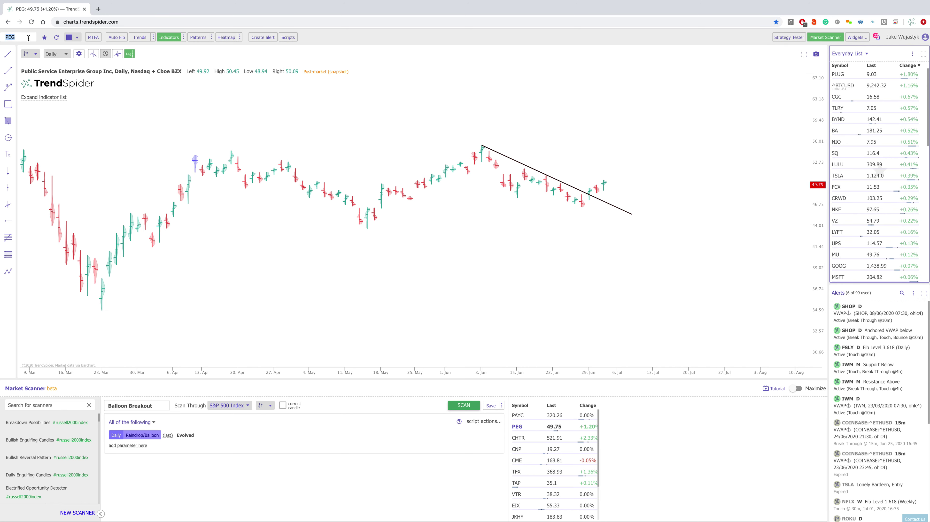
# Load the ATVI chart and hide the widgets and the Market Scanner to enlarge the chart
pyautogui.write('ATVI')
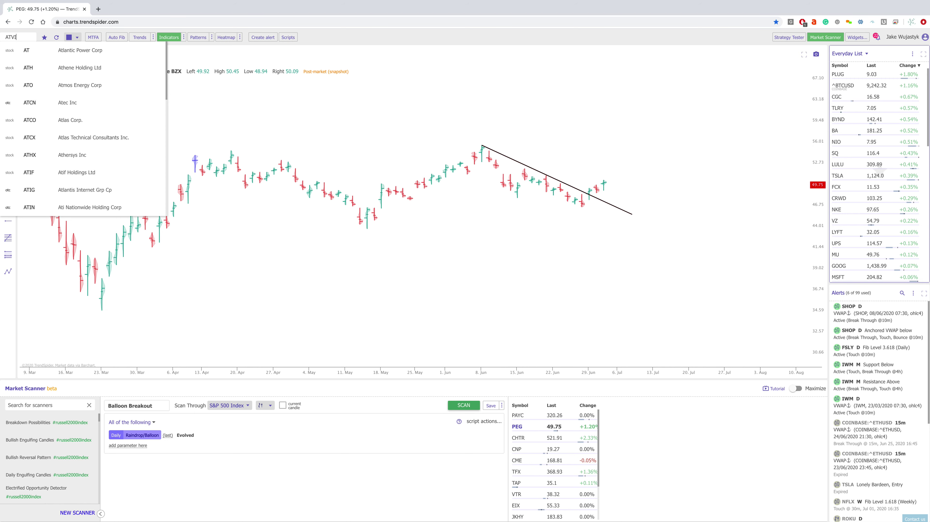
pyautogui.press('Return')
pyautogui.click(848, 41)
pyautogui.click(852, 66)
pyautogui.scroll(-3, 694, 179)
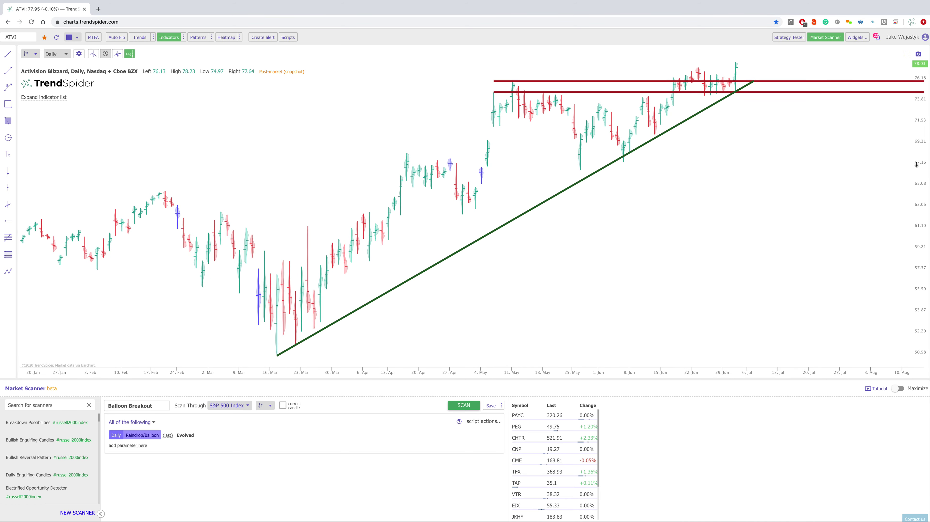
pyautogui.scroll(1, 790, 227)
pyautogui.click(825, 37)
pyautogui.scroll(2, 817, 204)
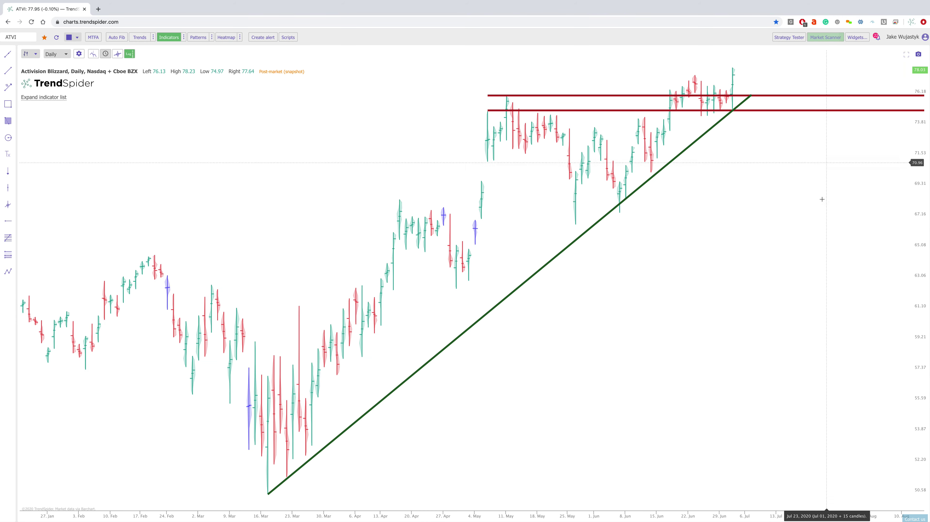
# Show Volume by Price on the ATVI chart, starting from the mid-March 2020 low
pyautogui.scroll(-2, 926, 182)
pyautogui.moveTo(675, 243); pyautogui.dragTo(813, 258)
pyautogui.scroll(3, 785, 250)
pyautogui.scroll(2, 812, 258)
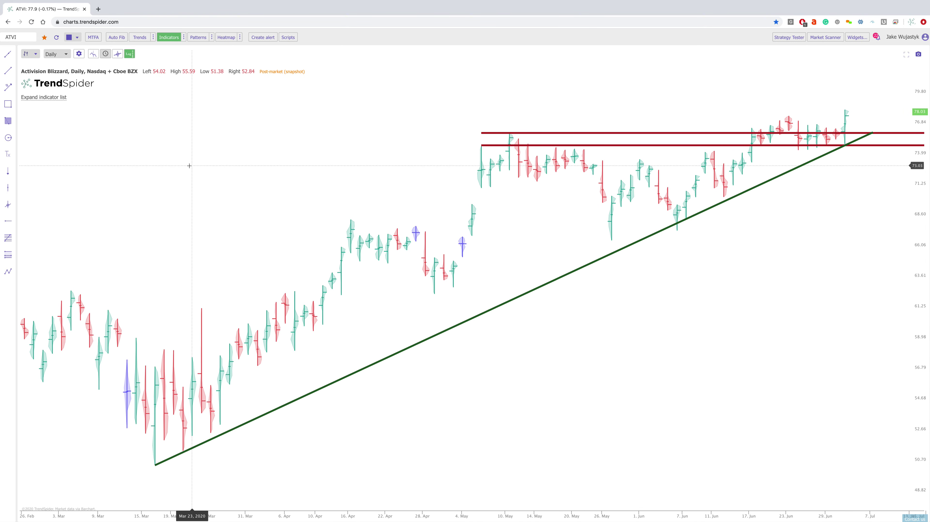
pyautogui.click(44, 97)
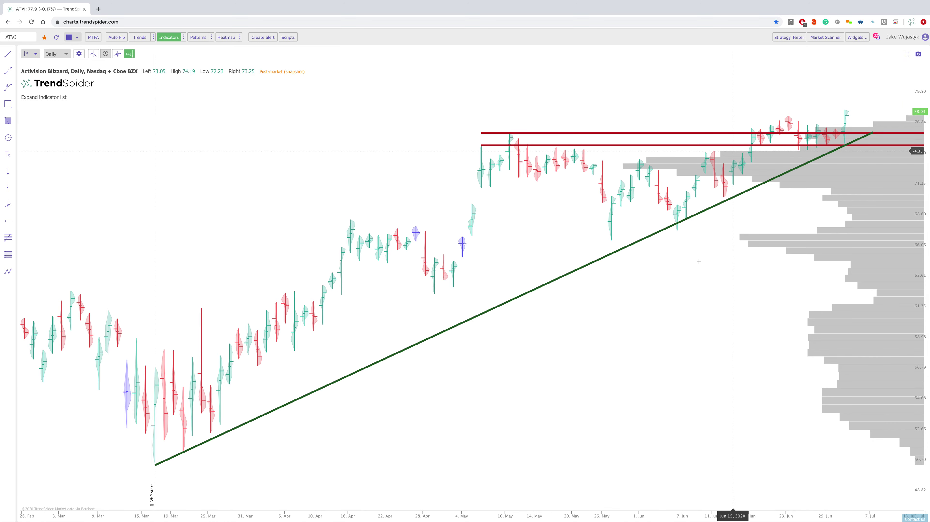
pyautogui.moveTo(636, 286); pyautogui.dragTo(533, 281)
pyautogui.scroll(-1, 728, 139)
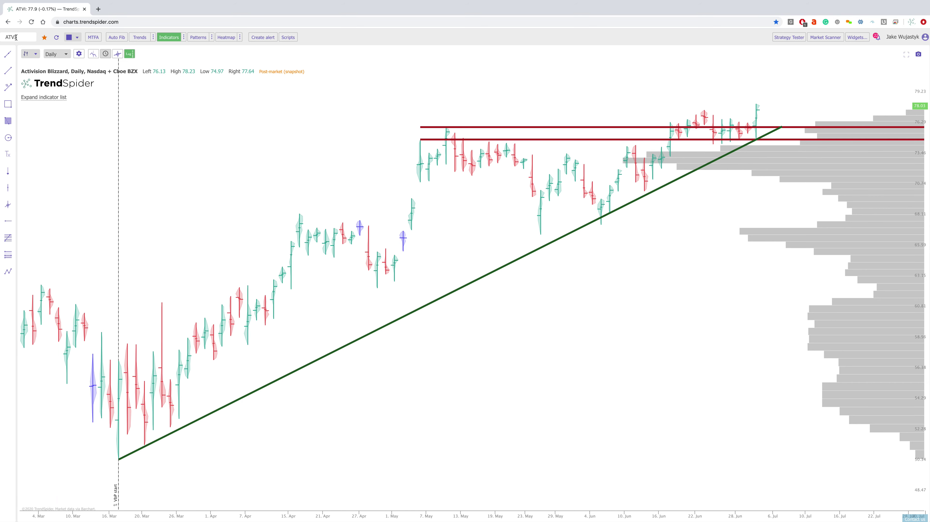
# Load the CGC (Canopy Growth Corp) chart and compress its price scale
pyautogui.write('cgc')
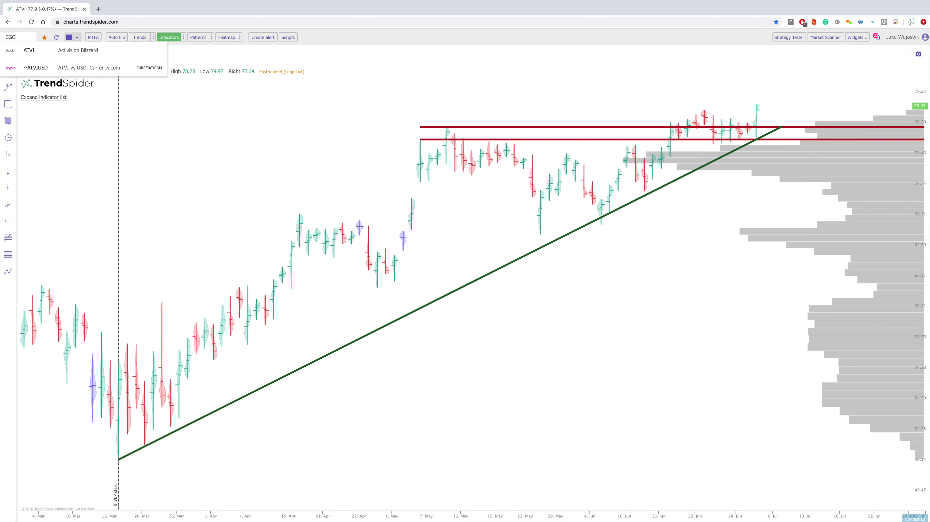
pyautogui.click(22, 50)
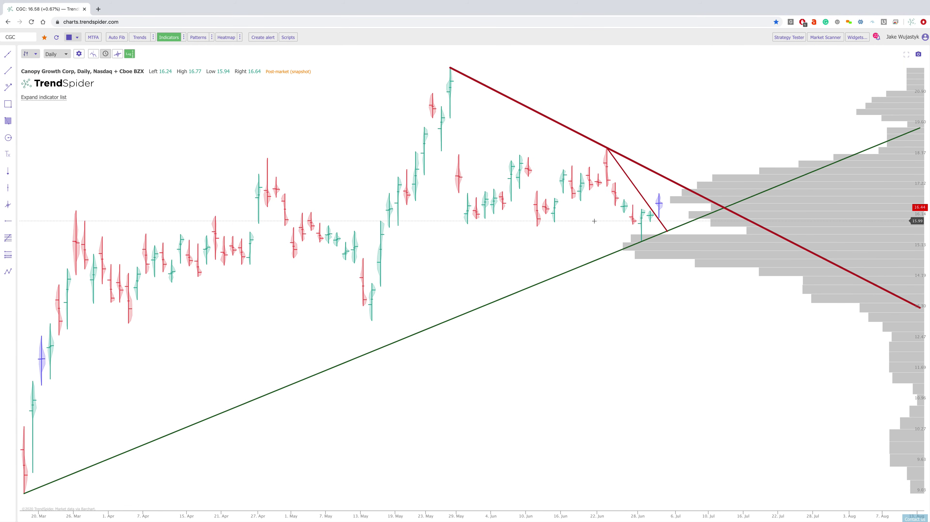
pyautogui.moveTo(929, 98); pyautogui.dragTo(929, 133)
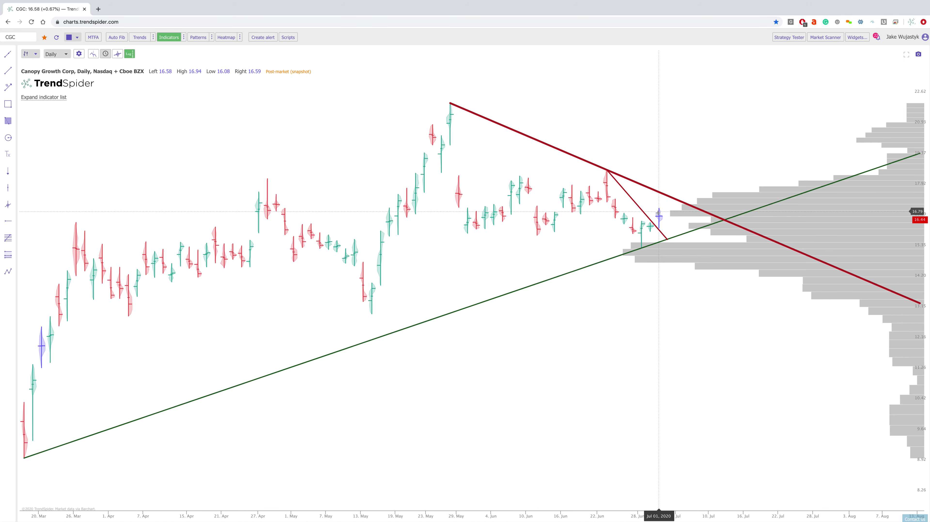
# Measure CGC's decline from the late-May high to the June 29, 2020 low
pyautogui.click(7, 86)
pyautogui.moveTo(451, 104); pyautogui.dragTo(644, 248)
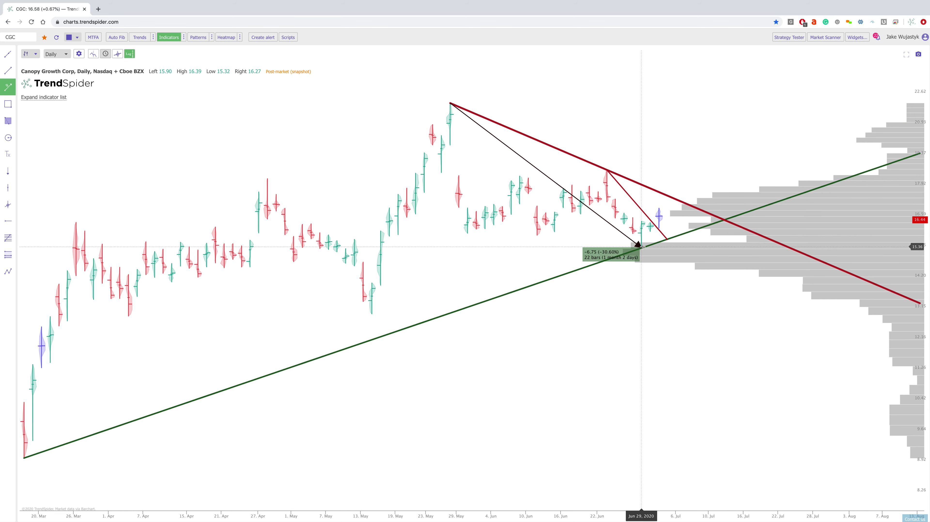
pyautogui.moveTo(642, 247); pyautogui.dragTo(654, 213)
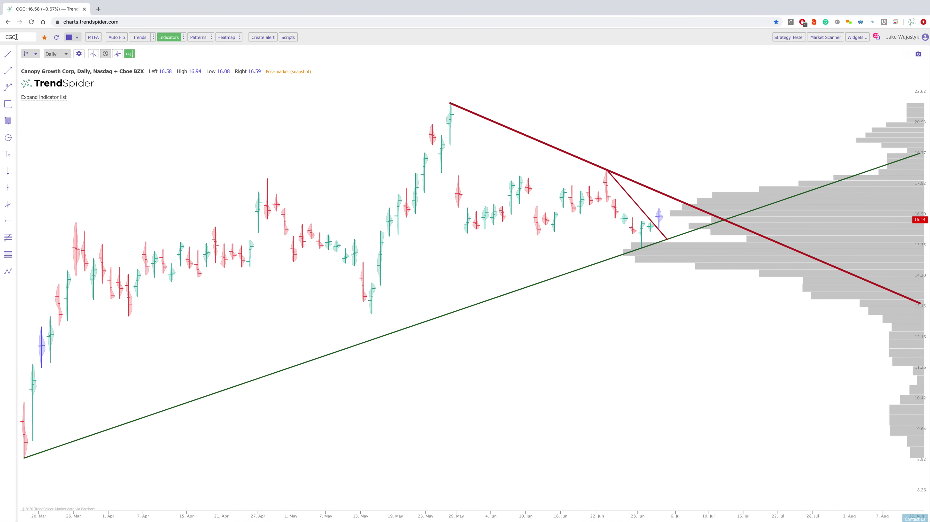
# Load the CRON (Cronos Group) chart and compress its price scale
pyautogui.write('RON')
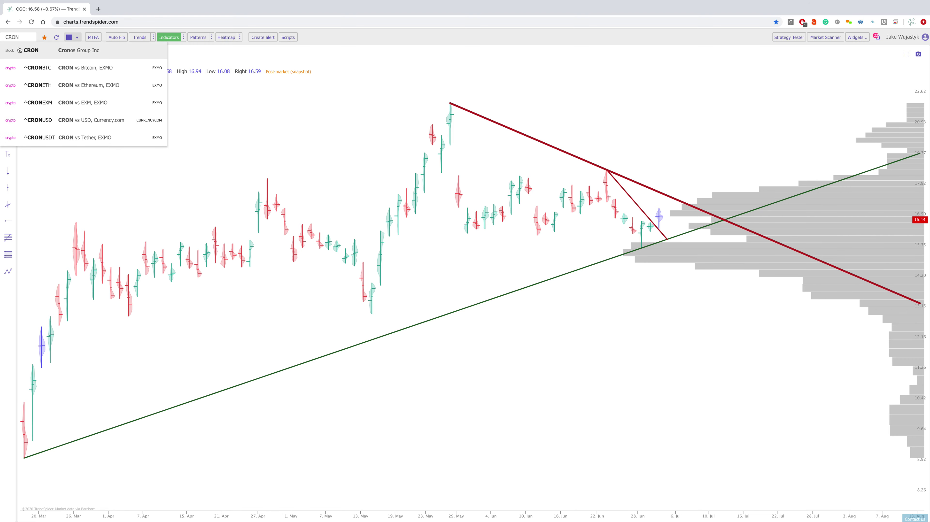
pyautogui.press('Return')
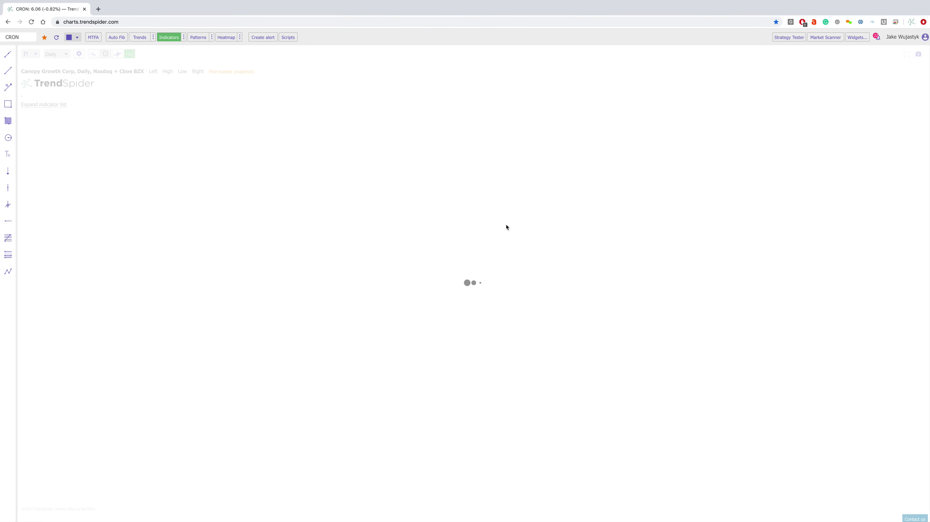
pyautogui.moveTo(922, 114); pyautogui.dragTo(922, 143)
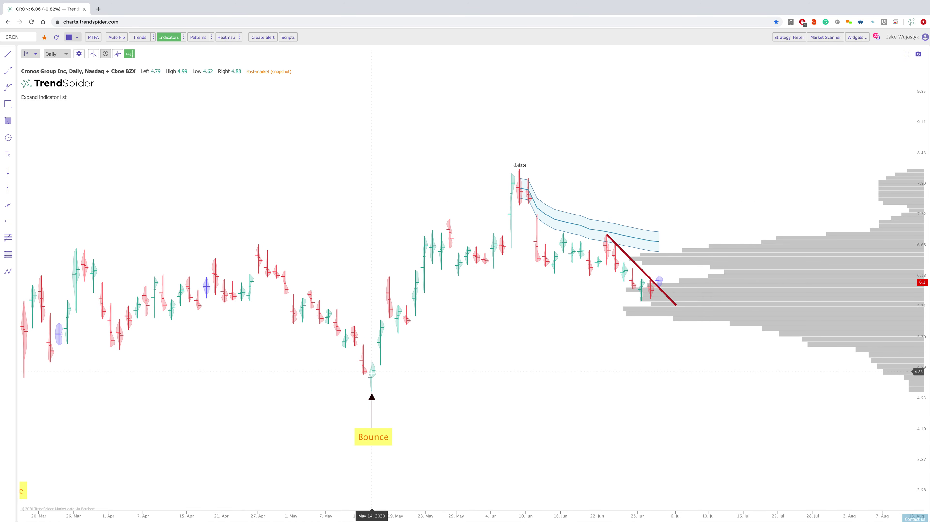
# Start CRON's Volume by Price from the May 14, 2020 bounce low
pyautogui.scroll(2, 496, 370)
pyautogui.scroll(-4, 496, 370)
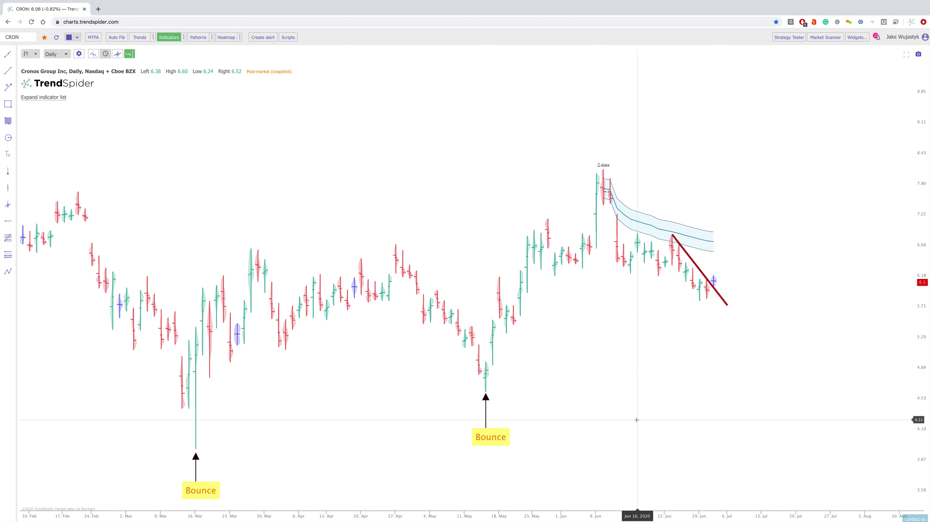
pyautogui.scroll(5, 631, 422)
pyautogui.moveTo(631, 422); pyautogui.dragTo(683, 422)
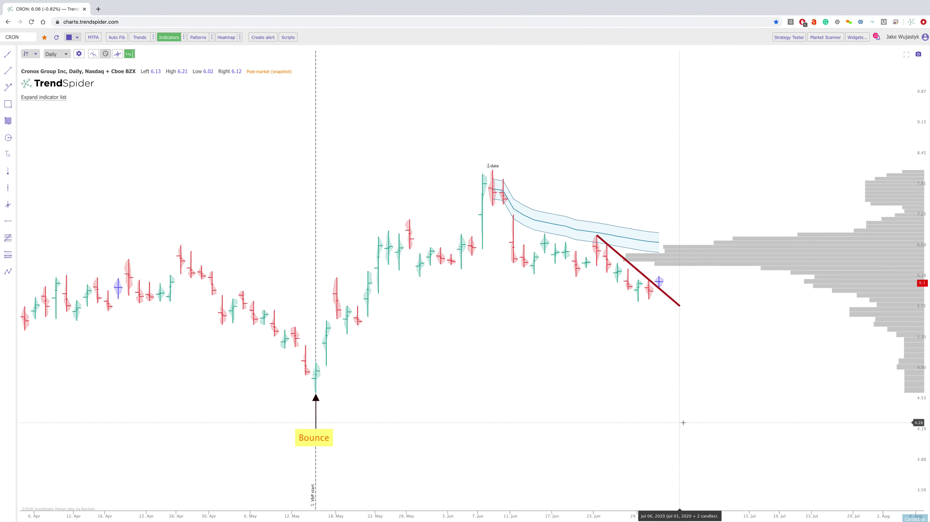
# Move the Bounce label slightly closer to CRON's May 14, 2020 low
pyautogui.scroll(3, 920, 114)
pyautogui.scroll(4, 763, 130)
pyautogui.moveTo(700, 127); pyautogui.dragTo(786, 106)
pyautogui.moveTo(144, 457); pyautogui.dragTo(163, 449)
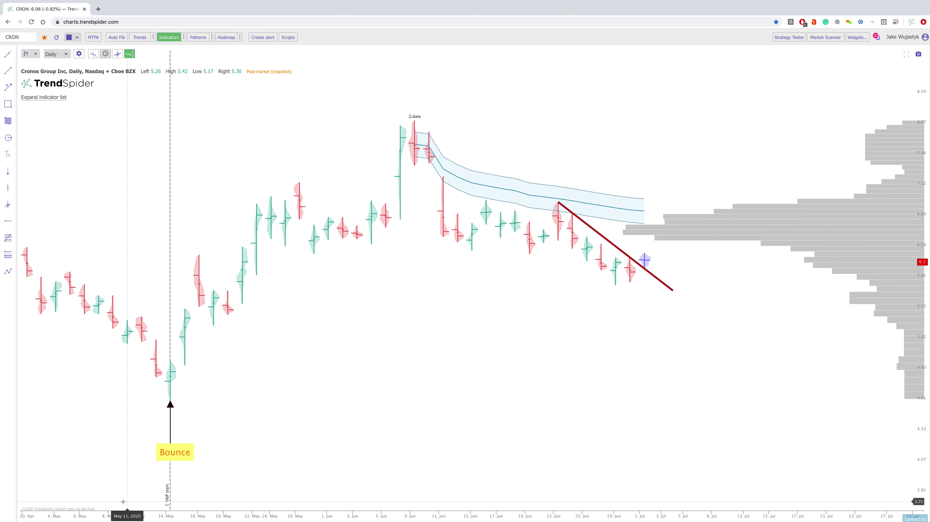
pyautogui.moveTo(171, 450); pyautogui.dragTo(170, 444)
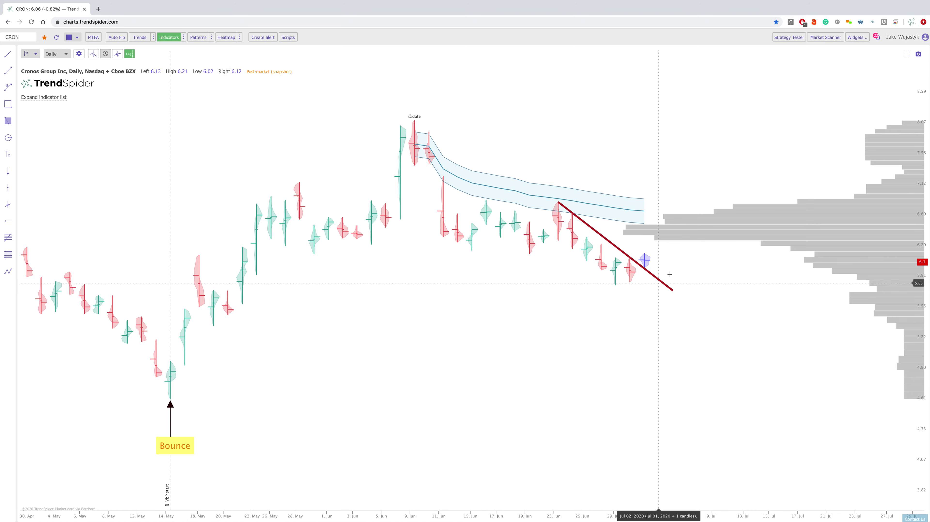
# Measure CRON's decline from the June 9 high to the June 29, 2020 low
pyautogui.click(8, 87)
pyautogui.moveTo(417, 121); pyautogui.dragTo(615, 290)
pyautogui.click(629, 272)
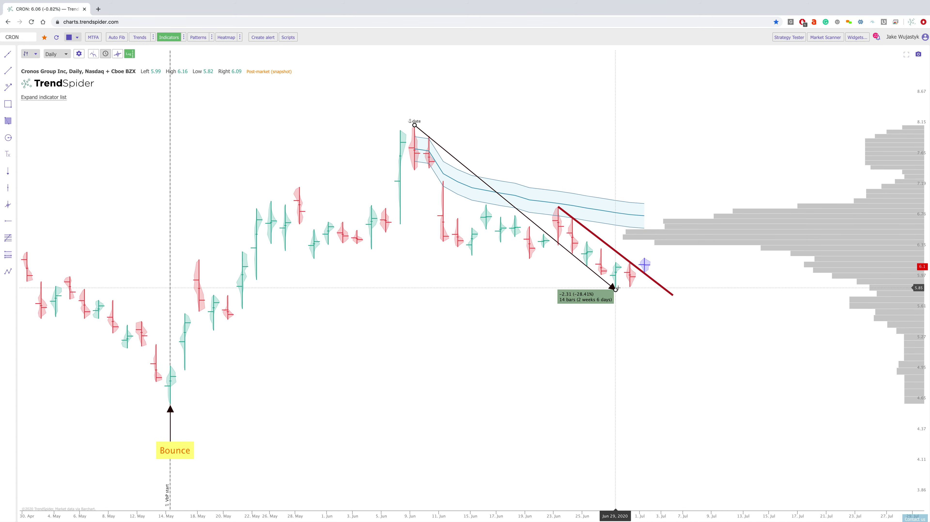
pyautogui.doubleClick(591, 270)
# Load the GE (General Electric Company) chart
pyautogui.click(15, 36)
pyautogui.write('GE')
pyautogui.click(32, 54)
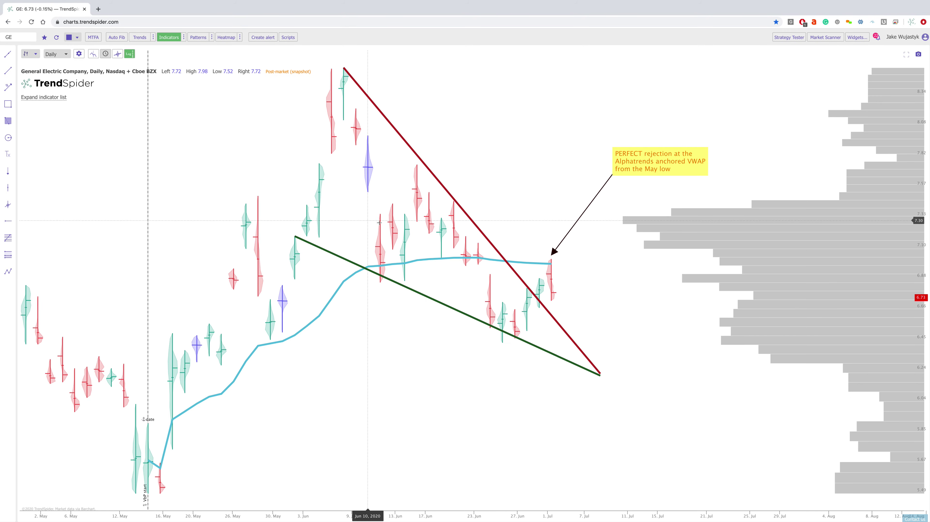
# Go back to GE's February to March 2020 decline and hide Volume by Price
pyautogui.moveTo(367, 265); pyautogui.dragTo(828, 262)
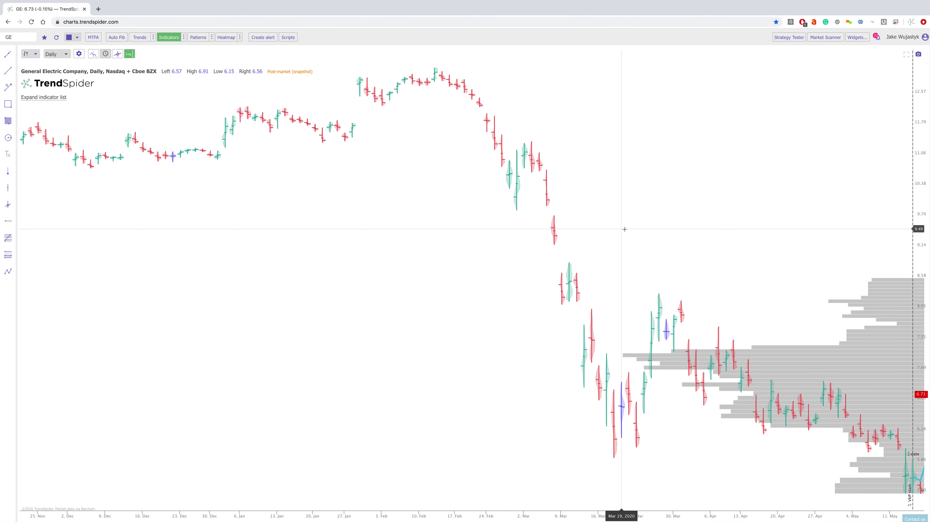
pyautogui.scroll(3, 623, 229)
pyautogui.moveTo(927, 147); pyautogui.dragTo(925, 152)
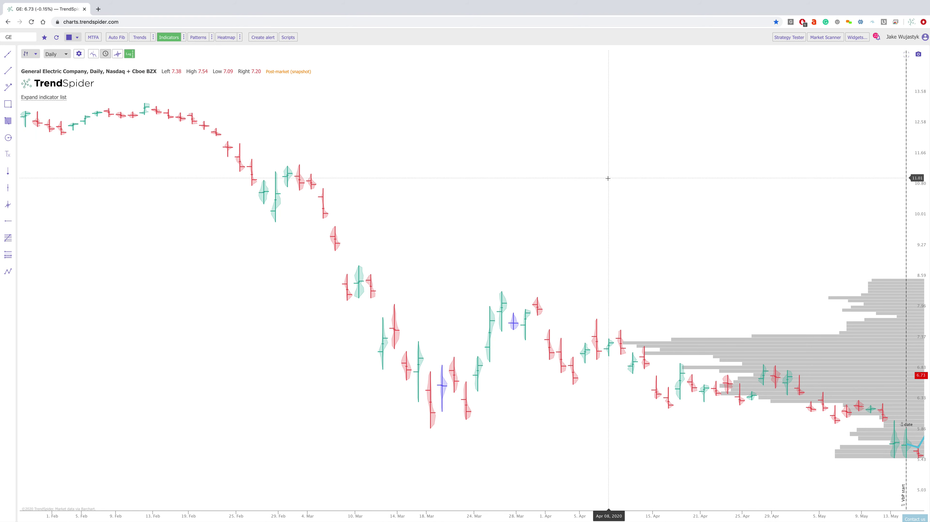
pyautogui.hscroll(-5, 607, 177)
pyautogui.scroll(3, 628, 171)
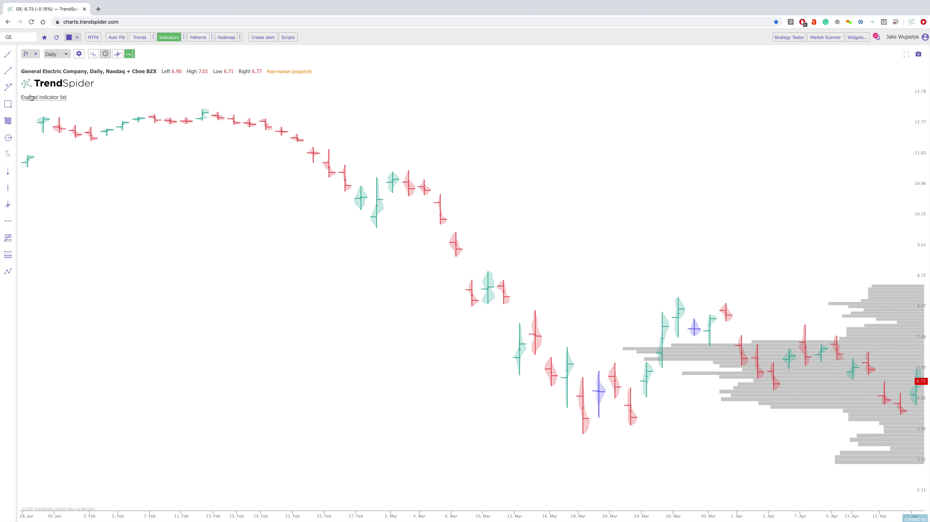
pyautogui.click(43, 96)
pyautogui.click(73, 105)
pyautogui.click(45, 204)
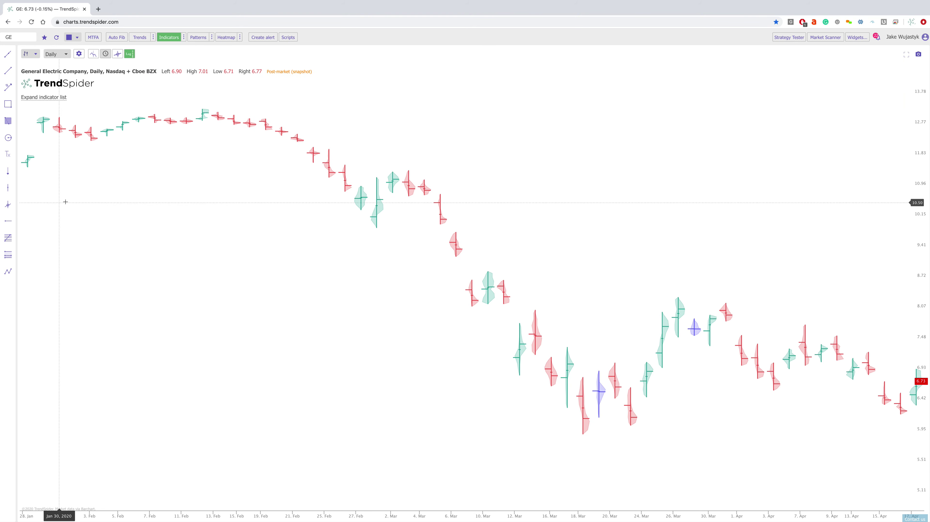
# Measure GE's decline from the mid-February 2020 high to the March 18, 2020 low
pyautogui.scroll(-3, 540, 183)
pyautogui.moveTo(358, 195); pyautogui.dragTo(146, 143)
pyautogui.click(8, 87)
pyautogui.click(107, 118)
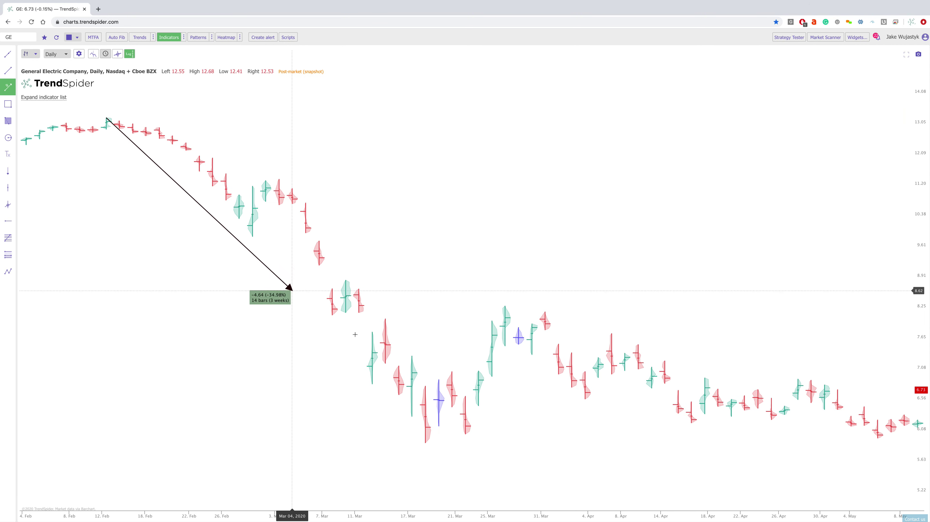
pyautogui.click(427, 438)
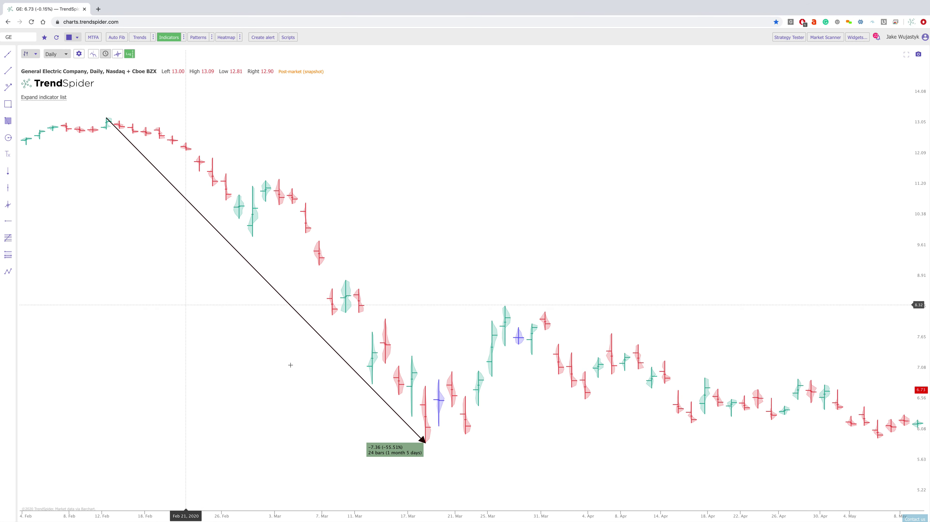
# Measure GE's rise from the blue March 19, 2020 raindrop to the March 26 high and remove the measurement
pyautogui.moveTo(106, 118); pyautogui.dragTo(475, 387)
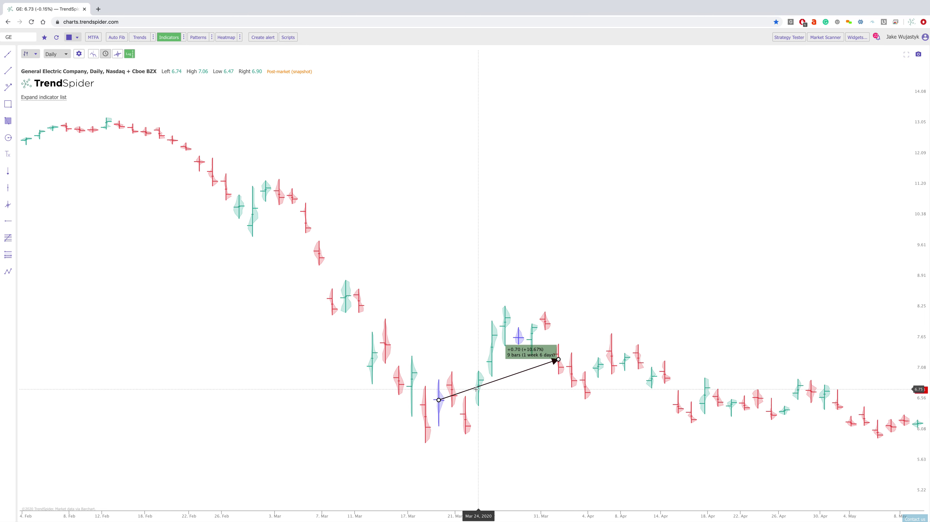
pyautogui.moveTo(558, 359); pyautogui.dragTo(505, 306)
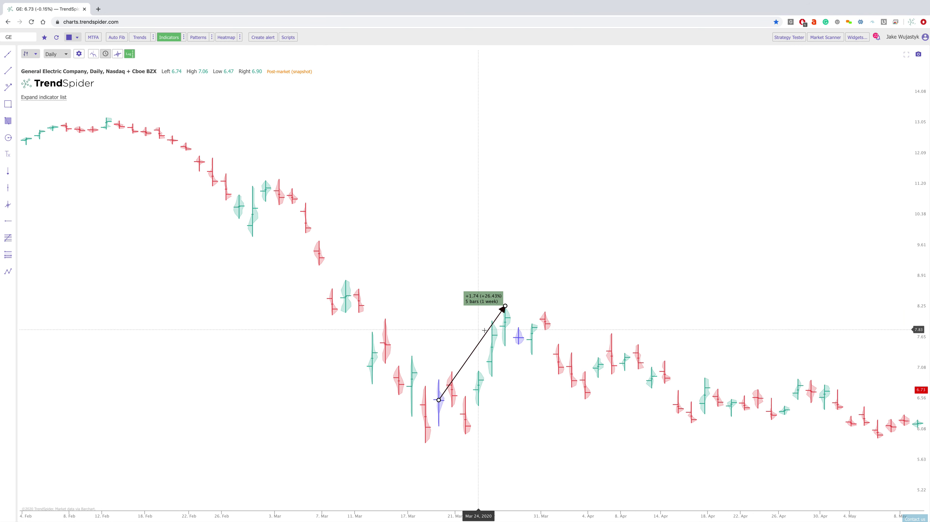
pyautogui.click(472, 352)
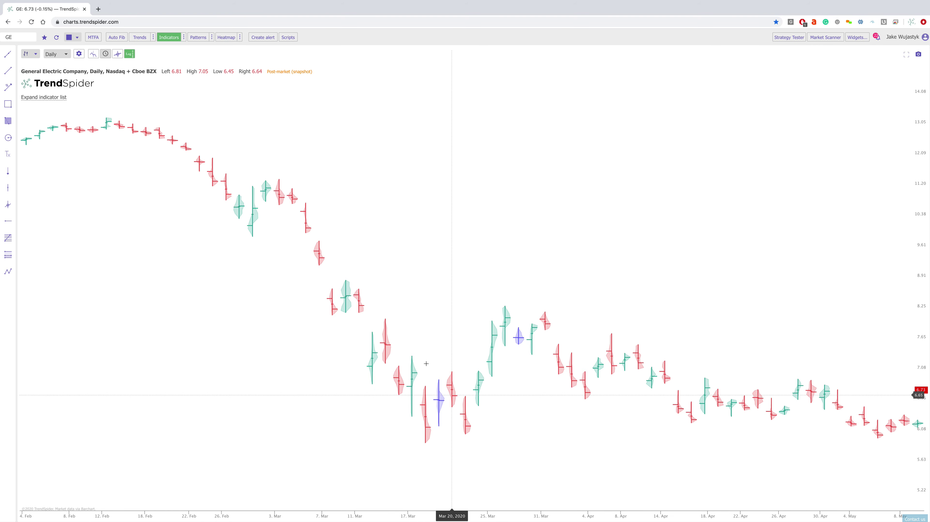
# Measure GE's rebound from the March 23, 2020 low to the March 26 high, and its drop from the blue March 27 raindrop to April 3
pyautogui.click(8, 87)
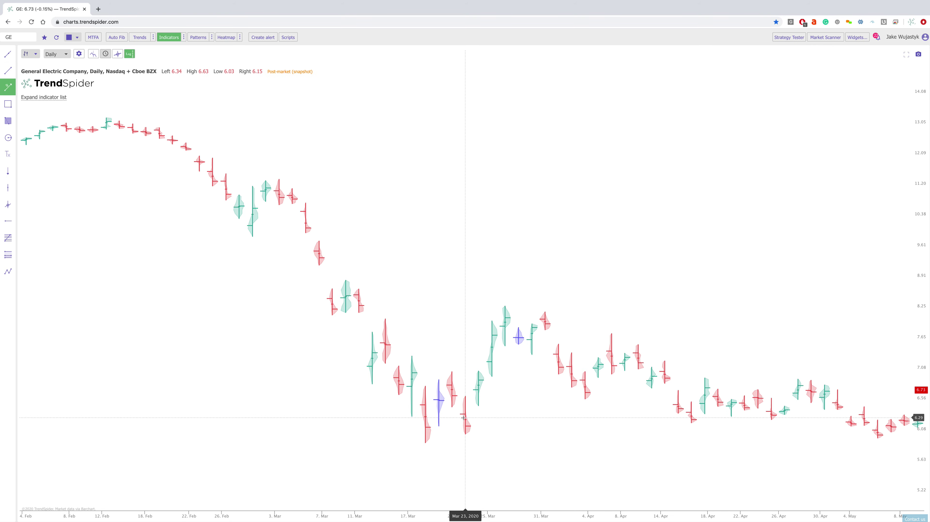
pyautogui.moveTo(465, 432); pyautogui.dragTo(506, 308)
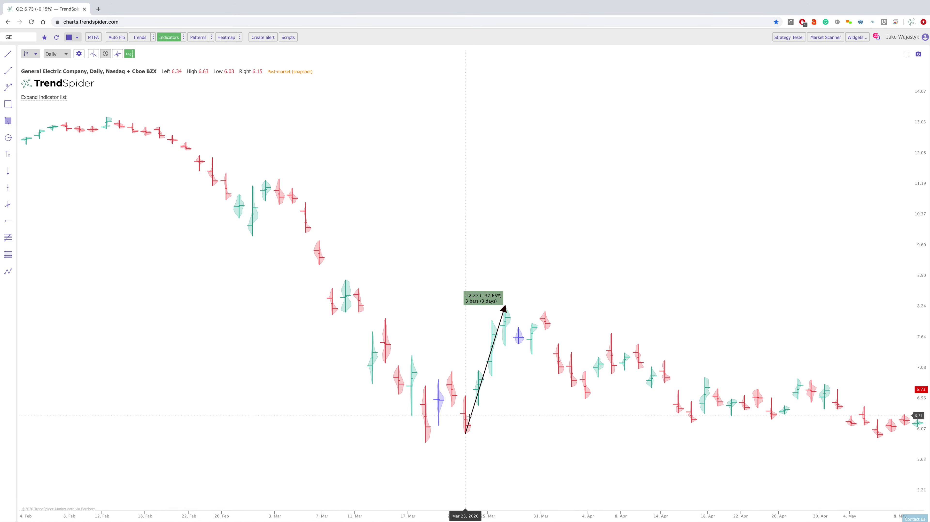
pyautogui.moveTo(469, 420); pyautogui.dragTo(584, 399)
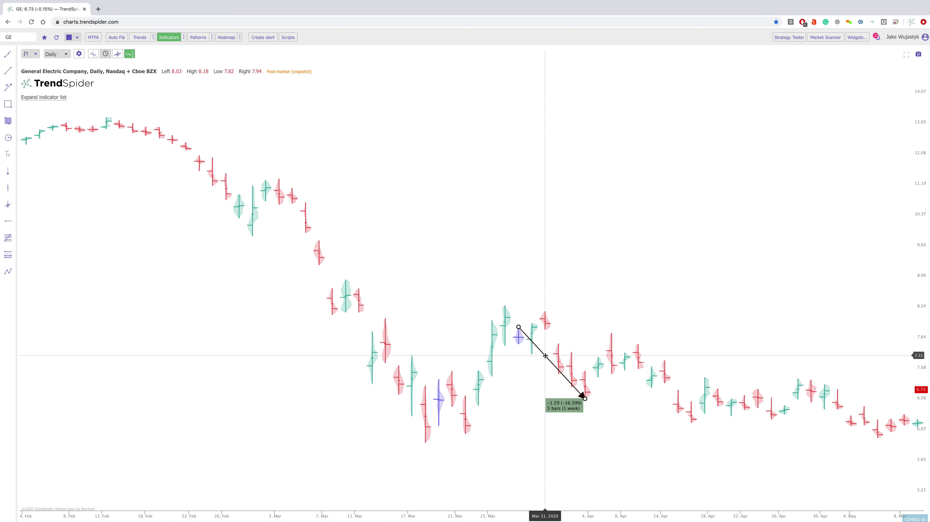
pyautogui.click(546, 374)
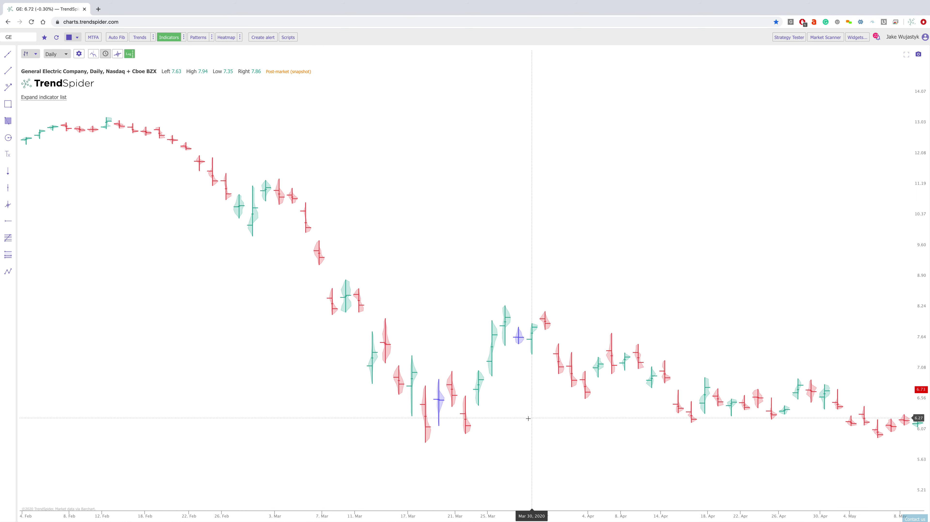
pyautogui.scroll(3, 530, 419)
pyautogui.scroll(-3, 606, 424)
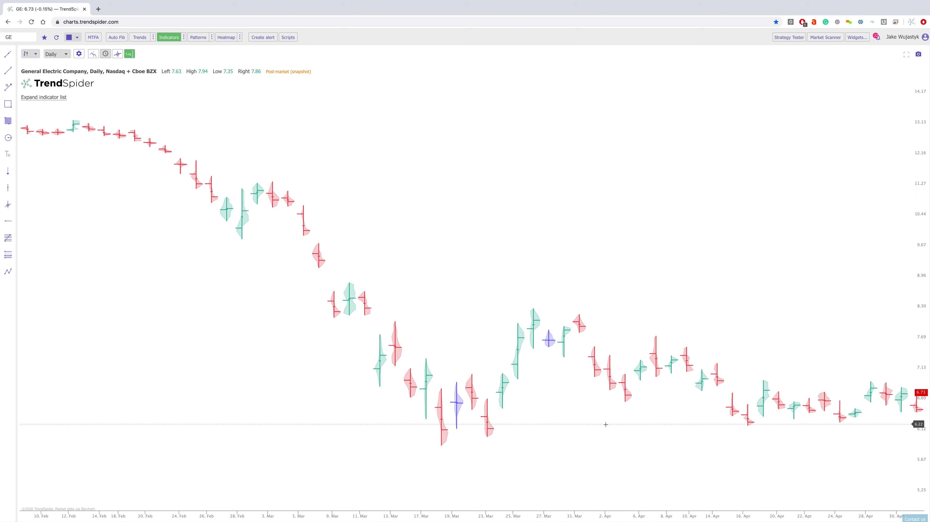